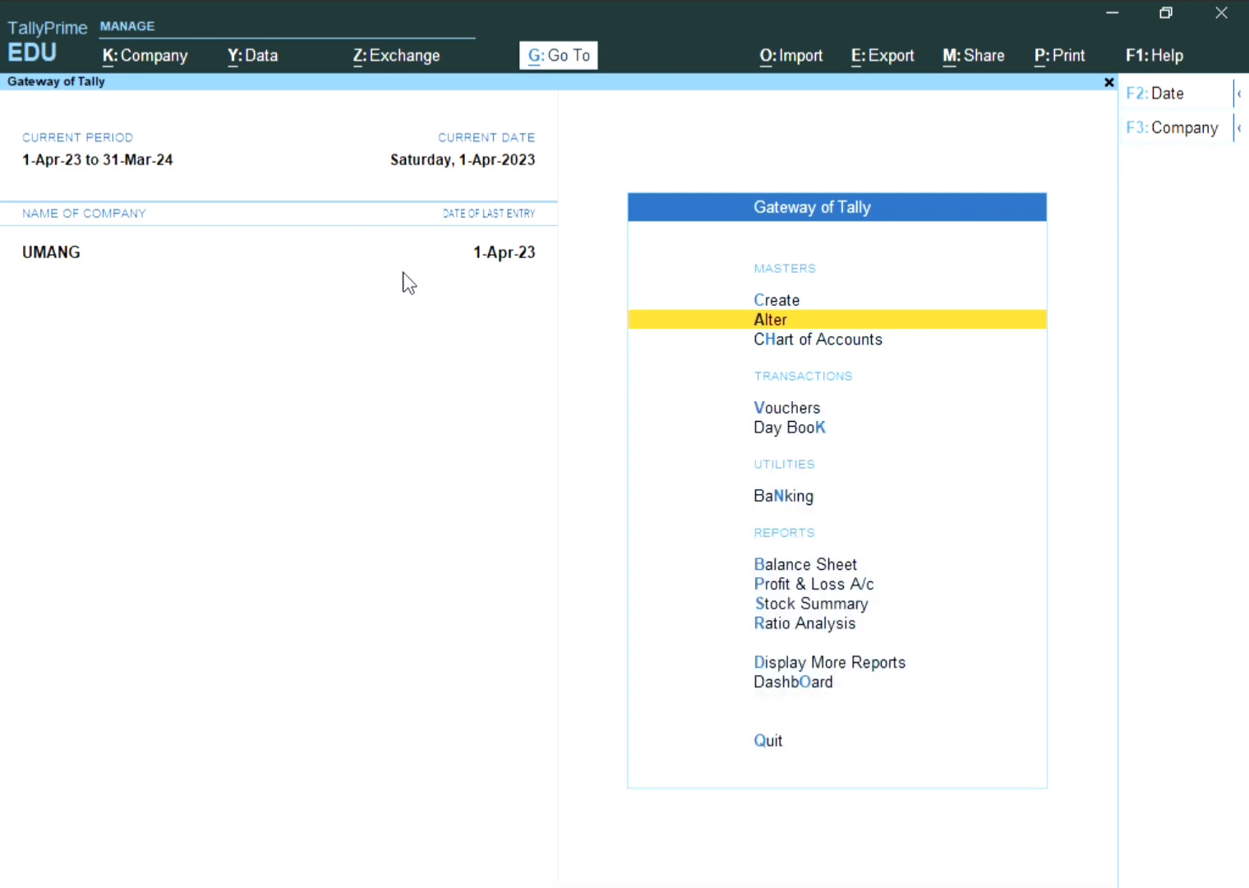
pyautogui.press('Down')
pyautogui.press('Down')
pyautogui.press('Down')
pyautogui.press('Down')
pyautogui.press('Down')
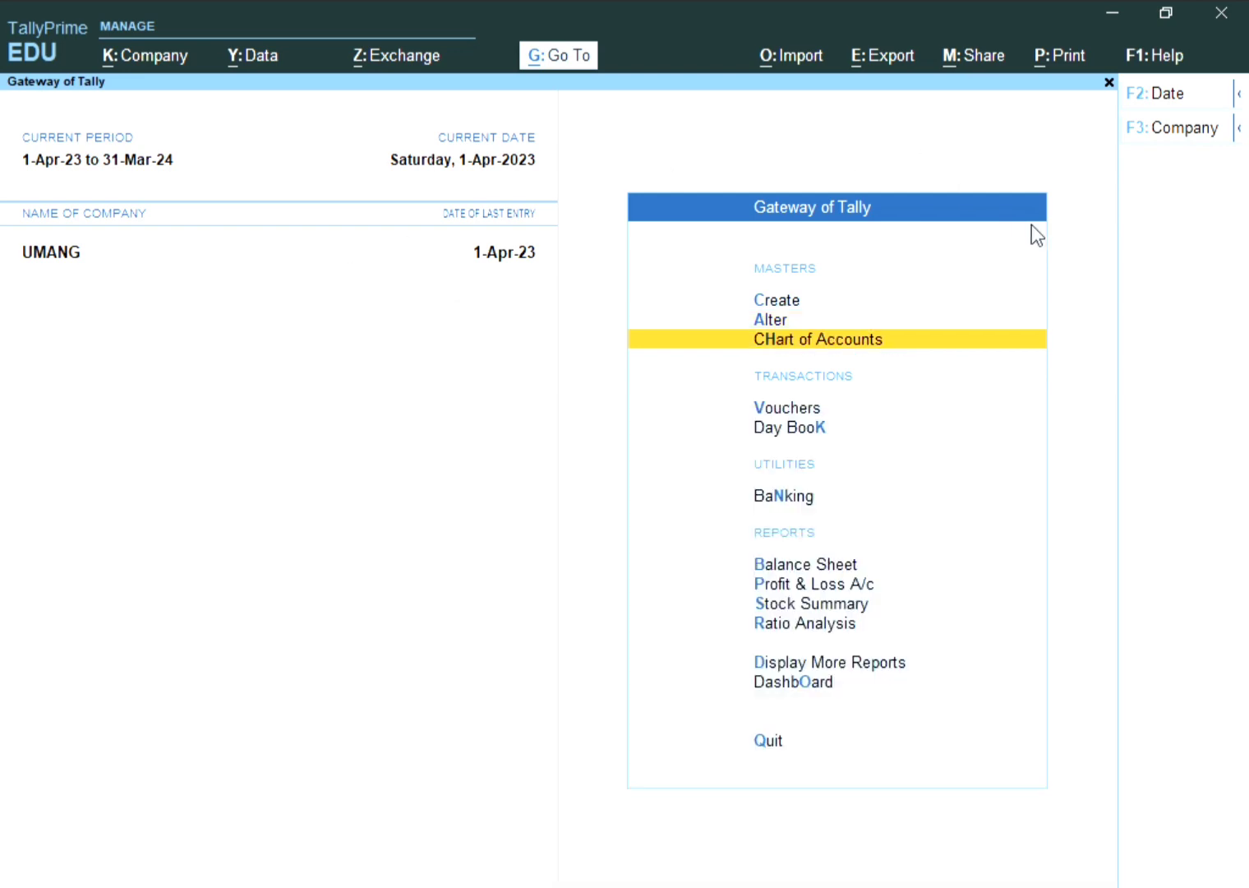
pyautogui.press('Up')
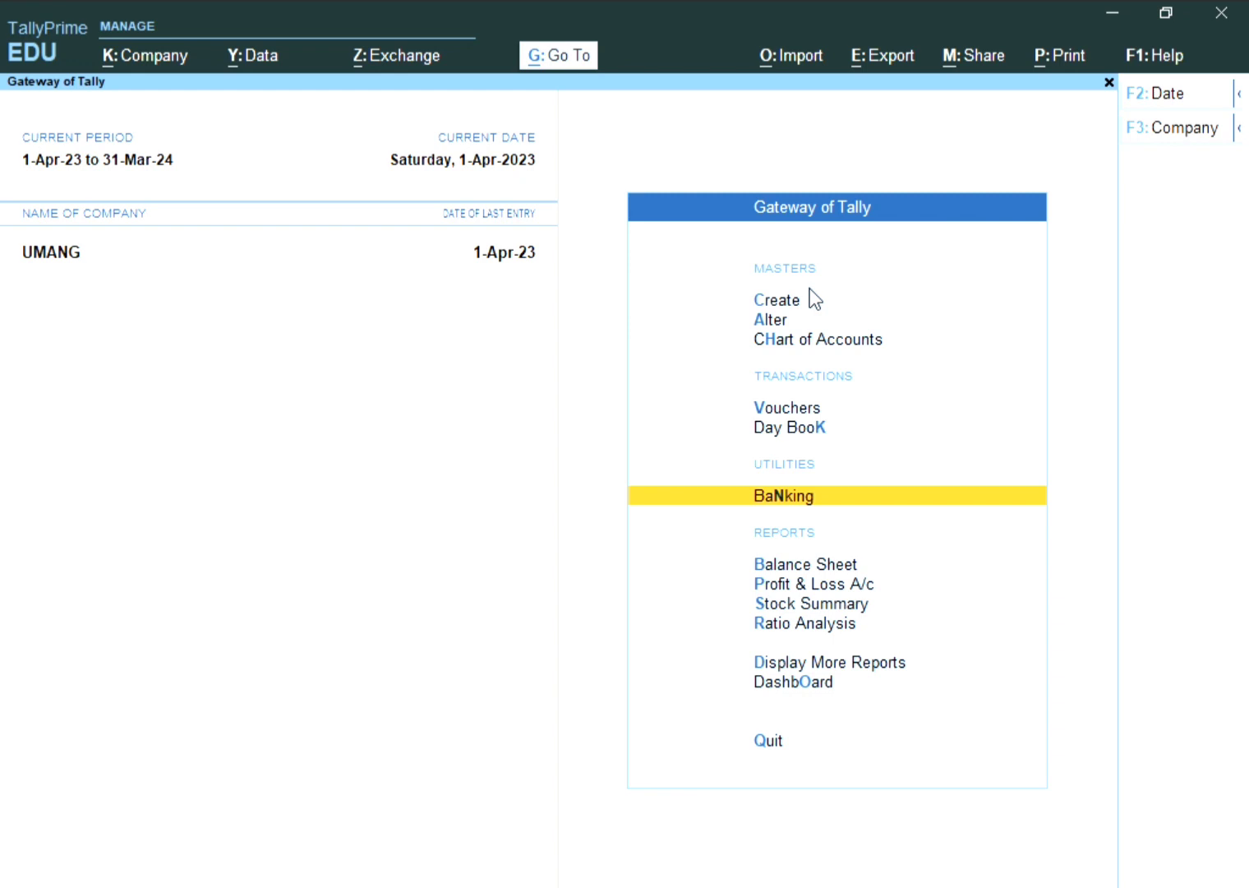
# Step: Start creating a new company named Cost, keeping the matching mailing name and leaving the address blank
pyautogui.press('alt')
pyautogui.press('alt')
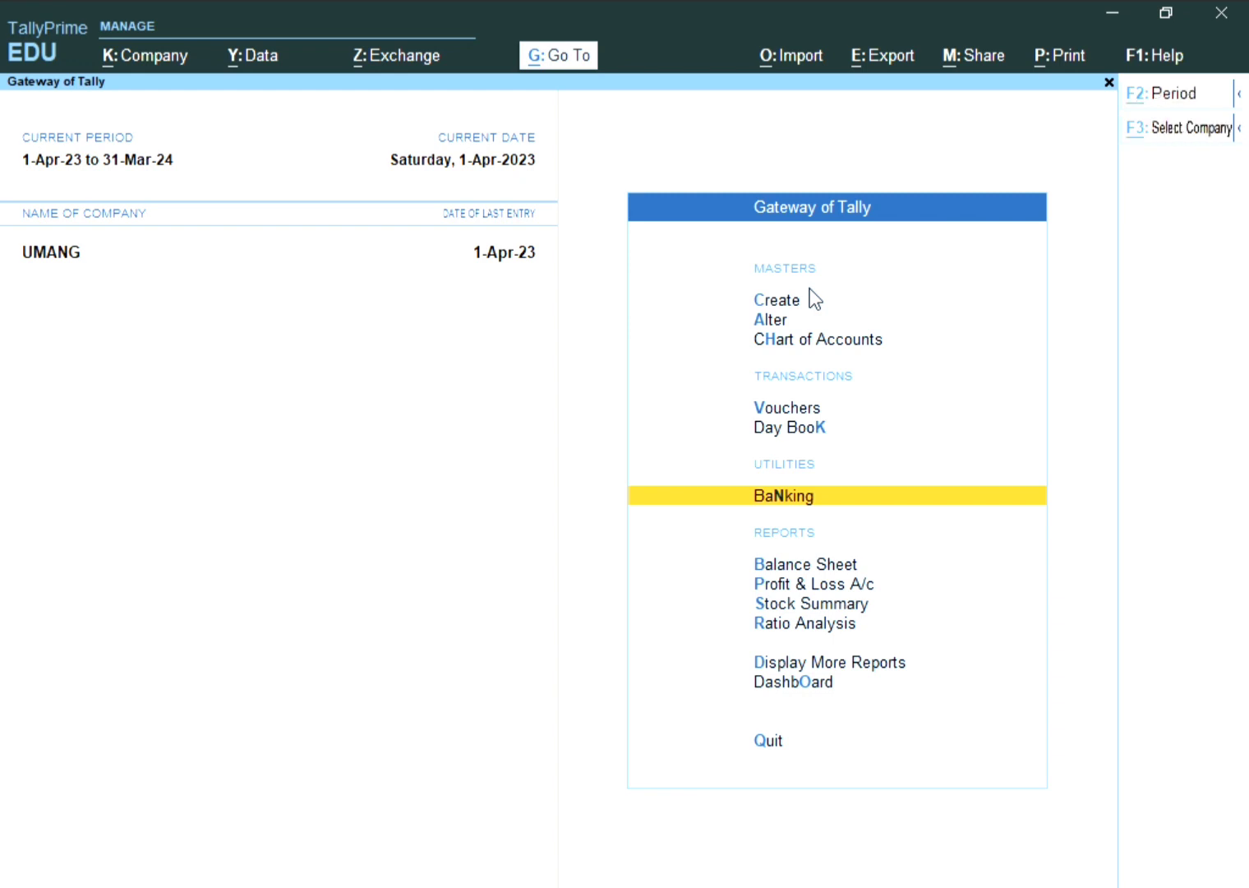
pyautogui.click(150, 66)
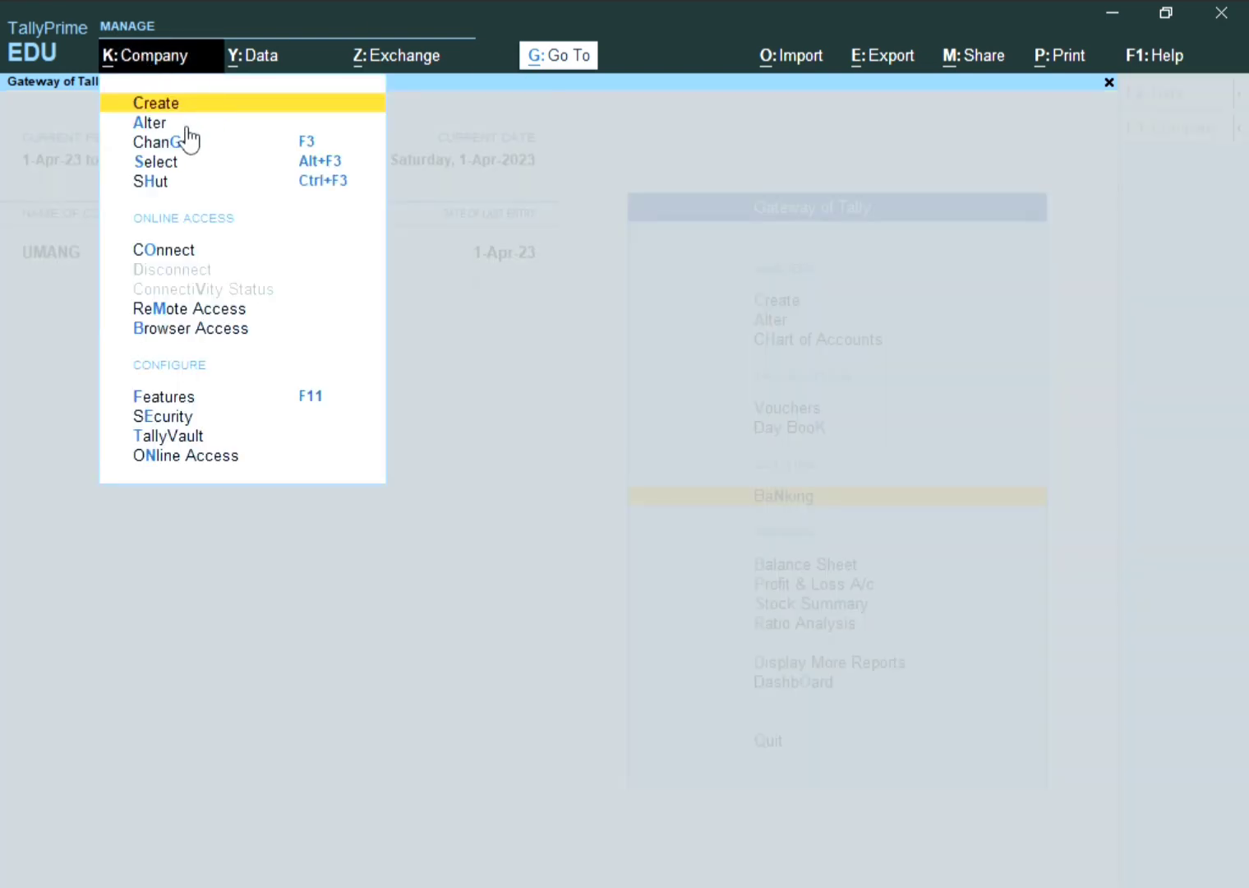
pyautogui.click(179, 107)
pyautogui.click(228, 106)
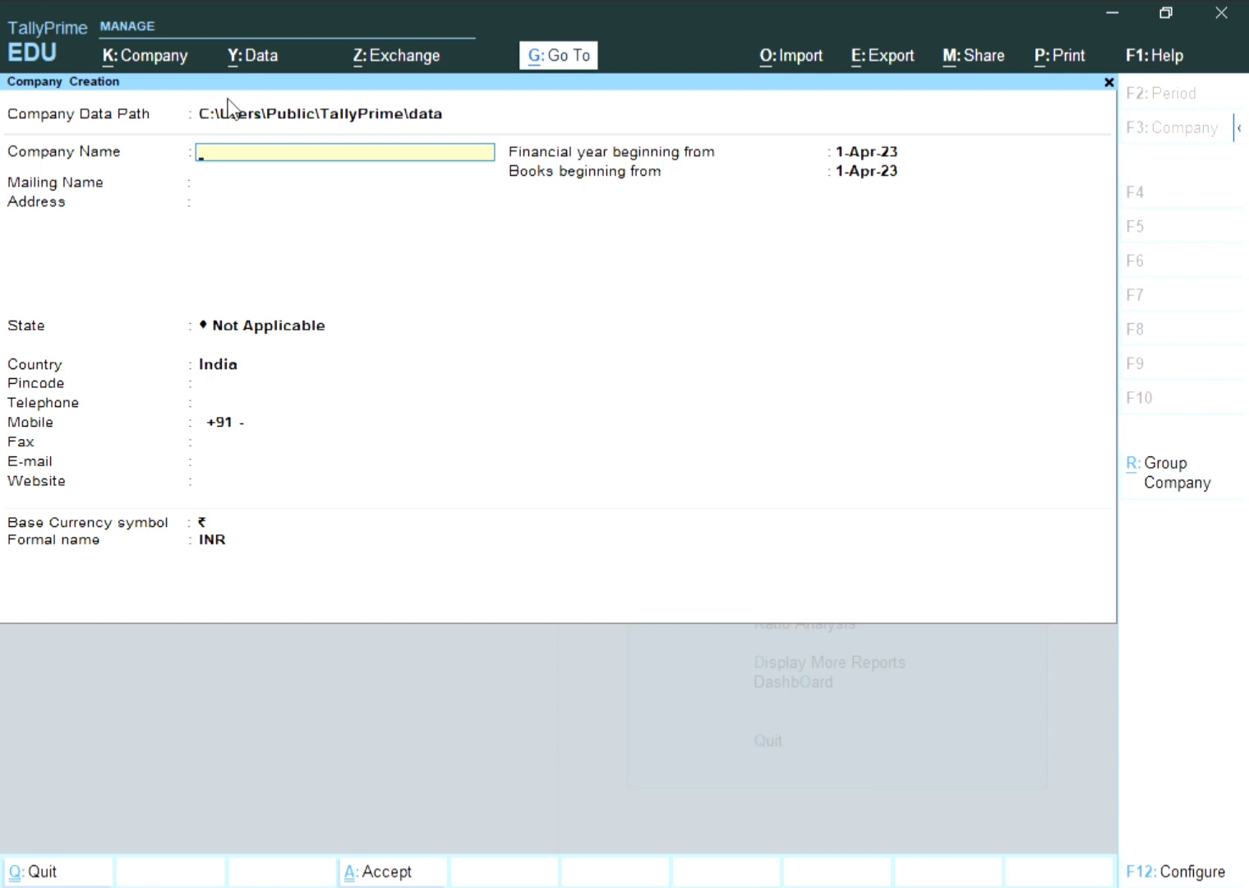
pyautogui.write('Cost')
pyautogui.press('Return')
pyautogui.press('Return')
pyautogui.press('Return')
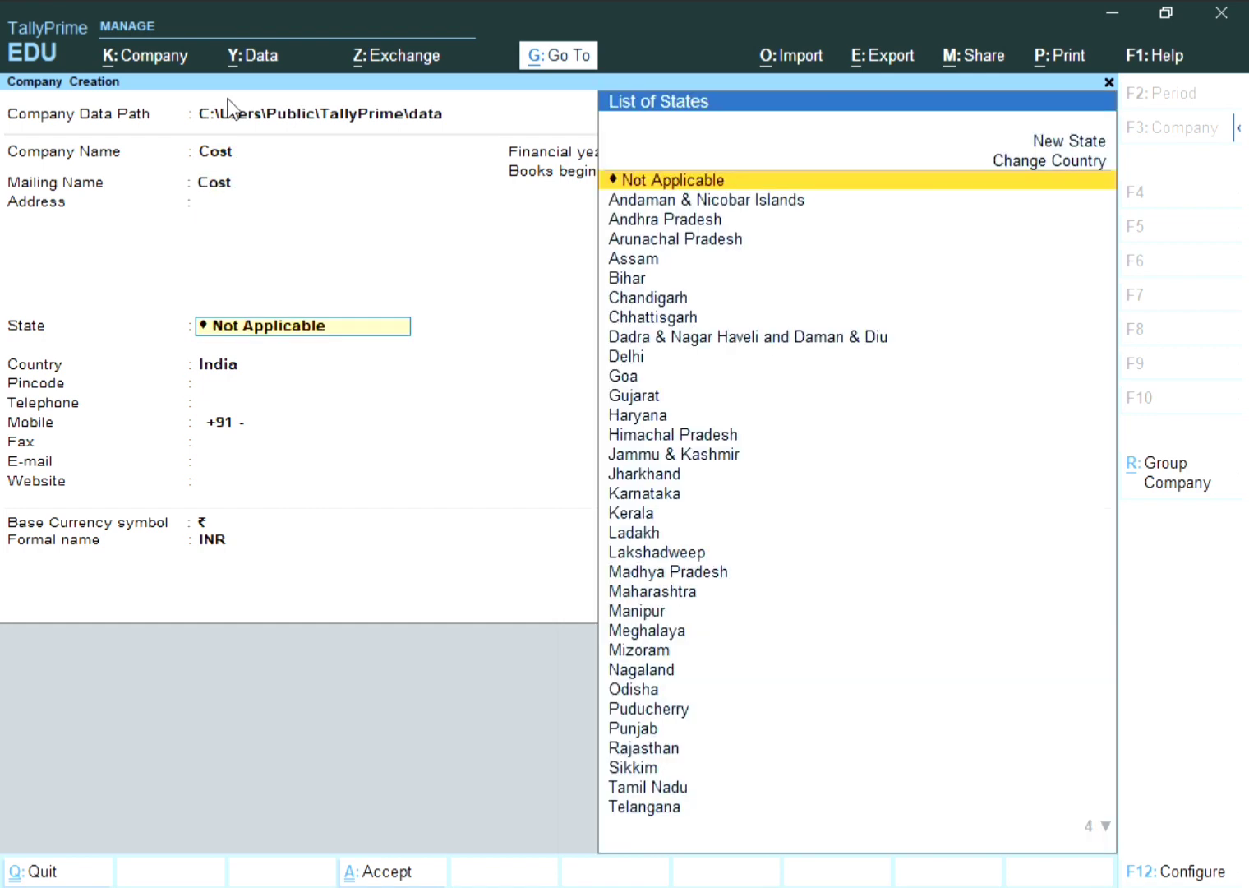
# Step: Set the new company's state to Uttar Pradesh
pyautogui.press('Down')
pyautogui.press('Down')
pyautogui.press('Down')
pyautogui.press('Down')
pyautogui.press('Down')
pyautogui.press('Down')
pyautogui.press('Down')
pyautogui.press('Down')
pyautogui.press('Down')
pyautogui.press('Down')
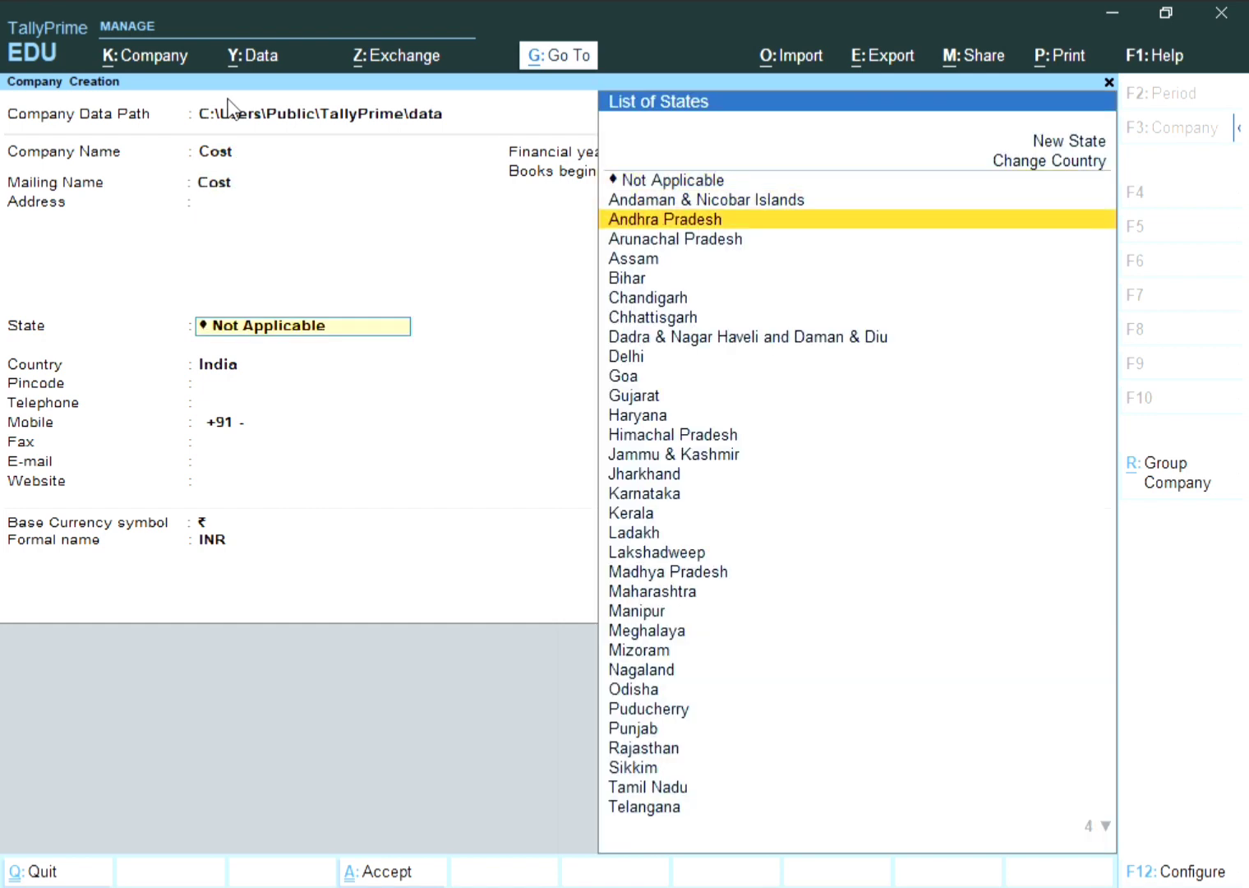
pyautogui.press('Down')
pyautogui.press('Down')
pyautogui.press('Down')
pyautogui.press('Down')
pyautogui.press('Down')
pyautogui.press('Down')
pyautogui.press('Down')
pyautogui.press('Down')
pyautogui.press('Down')
pyautogui.press('Down')
pyautogui.press('Down')
pyautogui.press('Down')
pyautogui.press('Down')
pyautogui.press('Down')
pyautogui.press('Down')
pyautogui.press('Down')
pyautogui.press('Down')
pyautogui.press('Down')
pyautogui.press('Down')
pyautogui.press('Down')
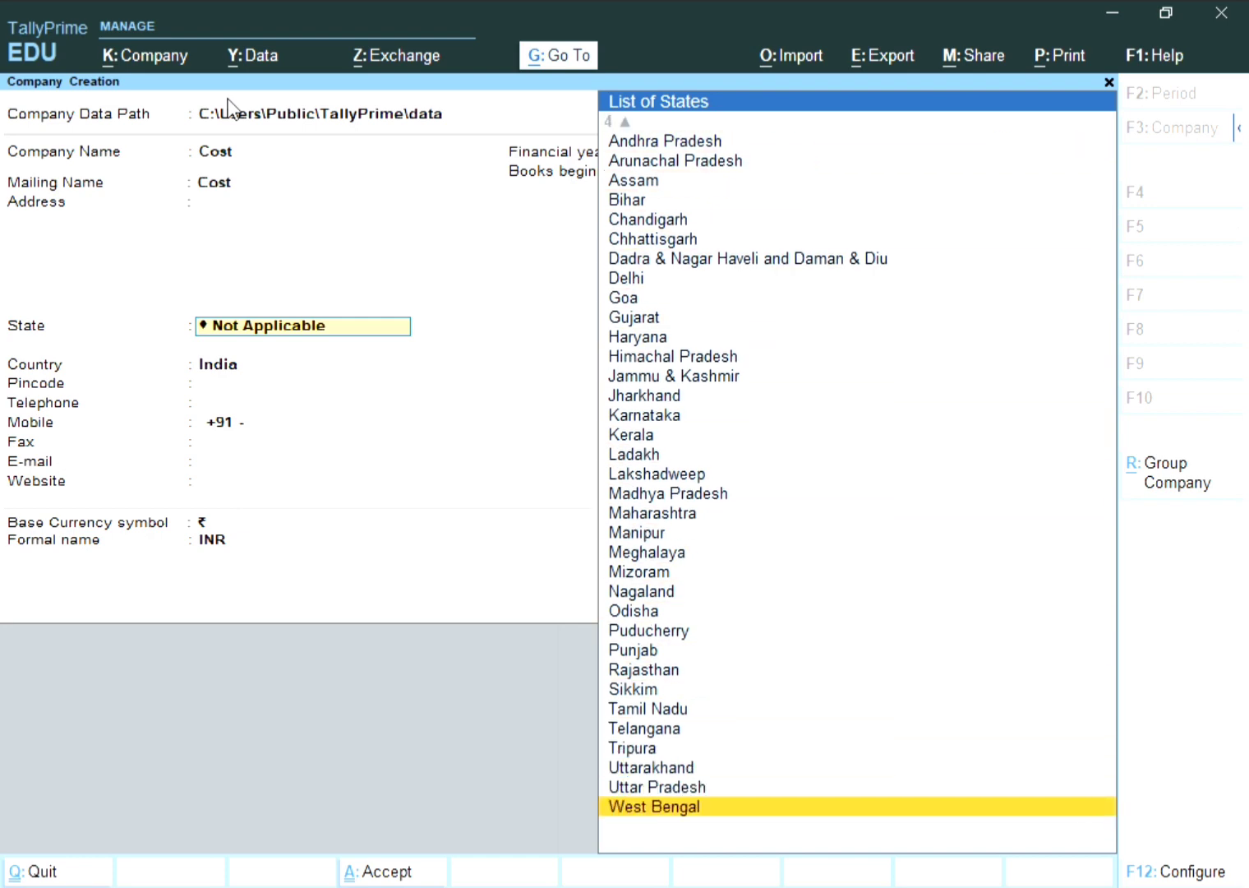
pyautogui.press('Up')
pyautogui.press('Return')
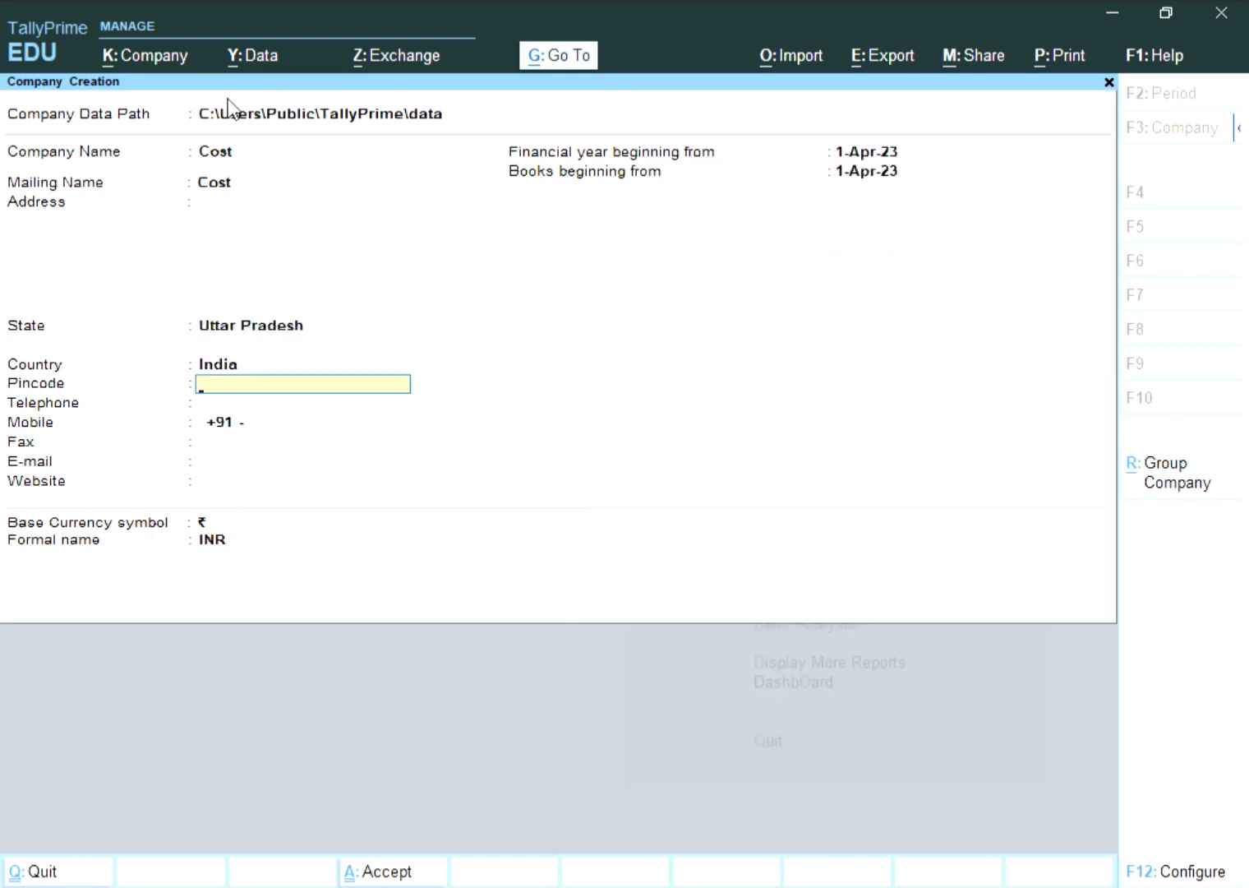
# Step: Leave the pincode and contact details blank and keep the default financial year, books date and base currency
pyautogui.press('Return')
pyautogui.press('Return')
pyautogui.press('Return')
pyautogui.press('Return')
pyautogui.press('Return')
pyautogui.press('Return')
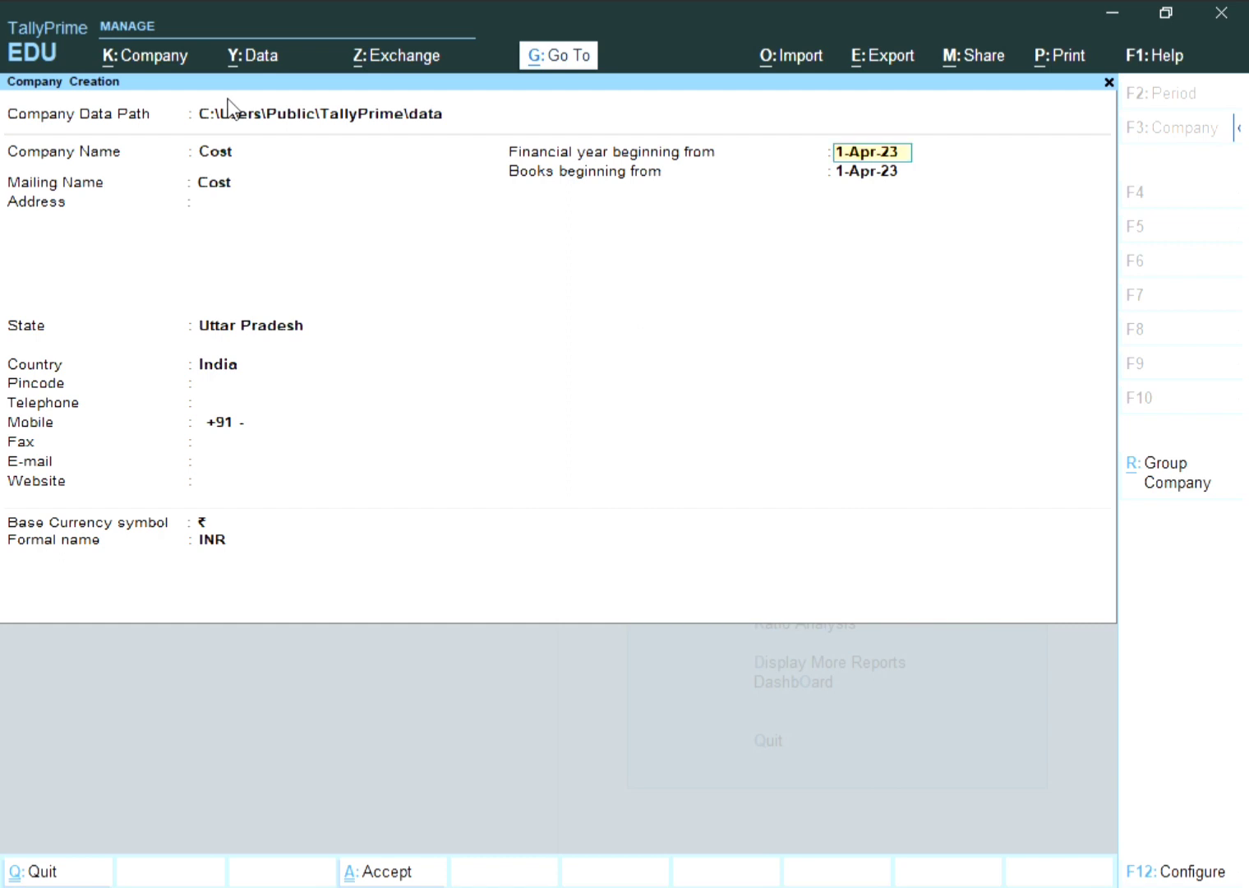
pyautogui.press('Return')
pyautogui.press('Return')
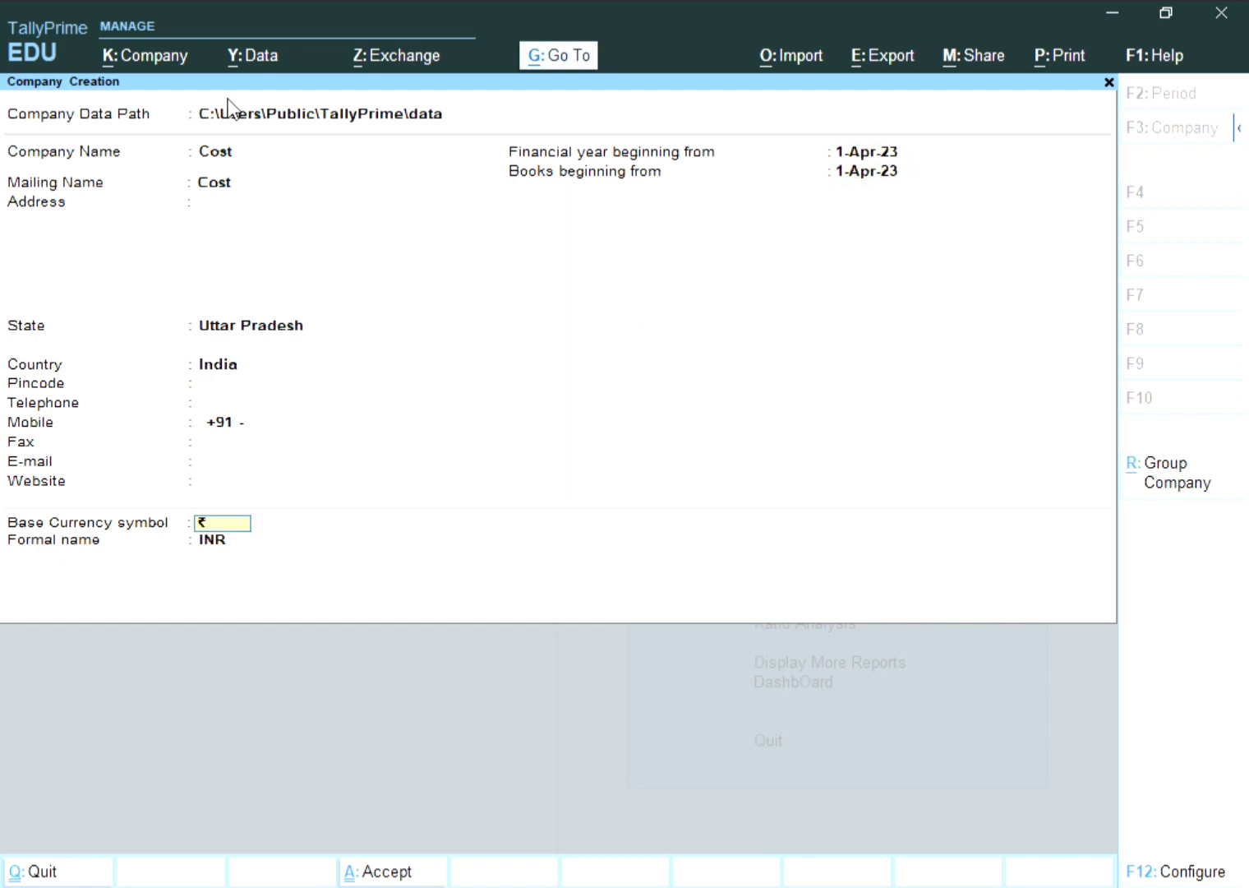
pyautogui.press('Return')
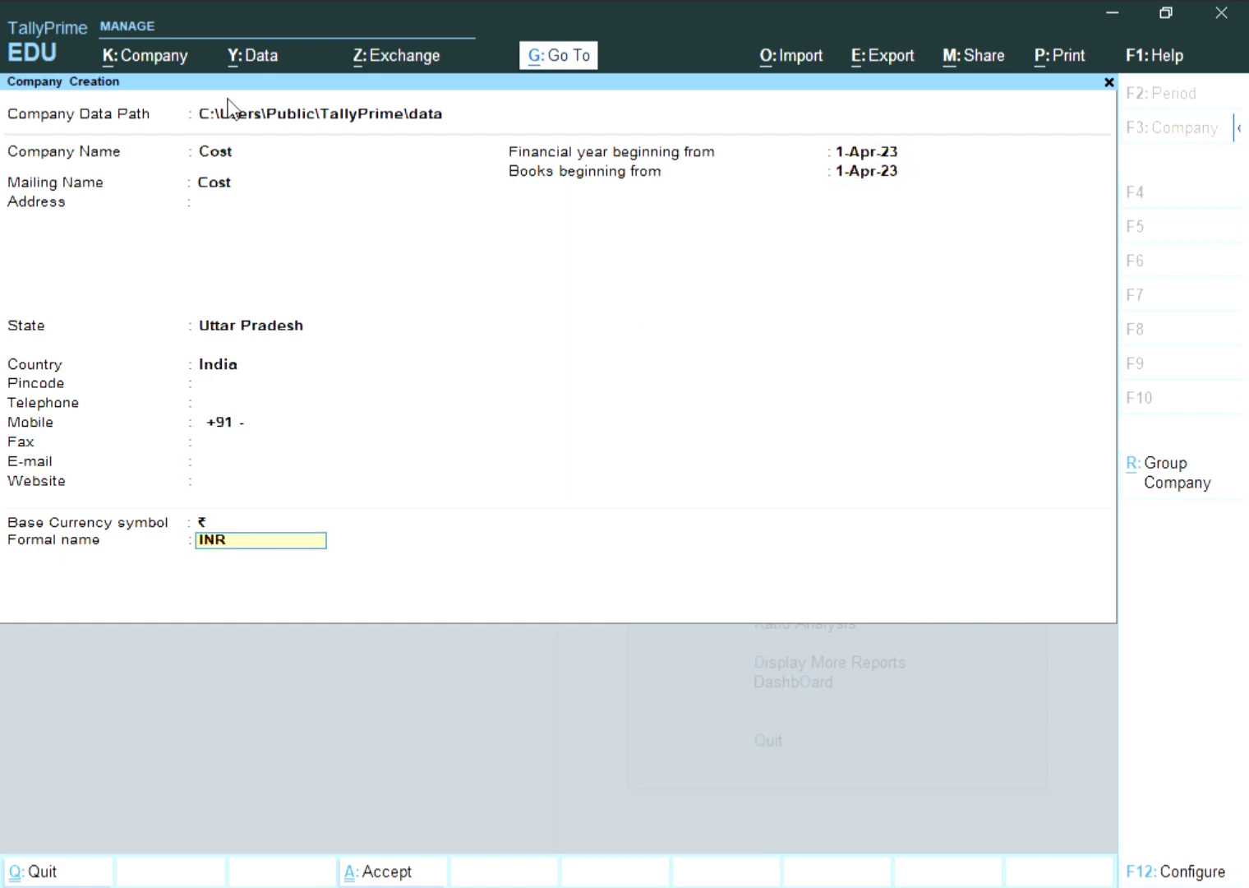
pyautogui.press('Return')
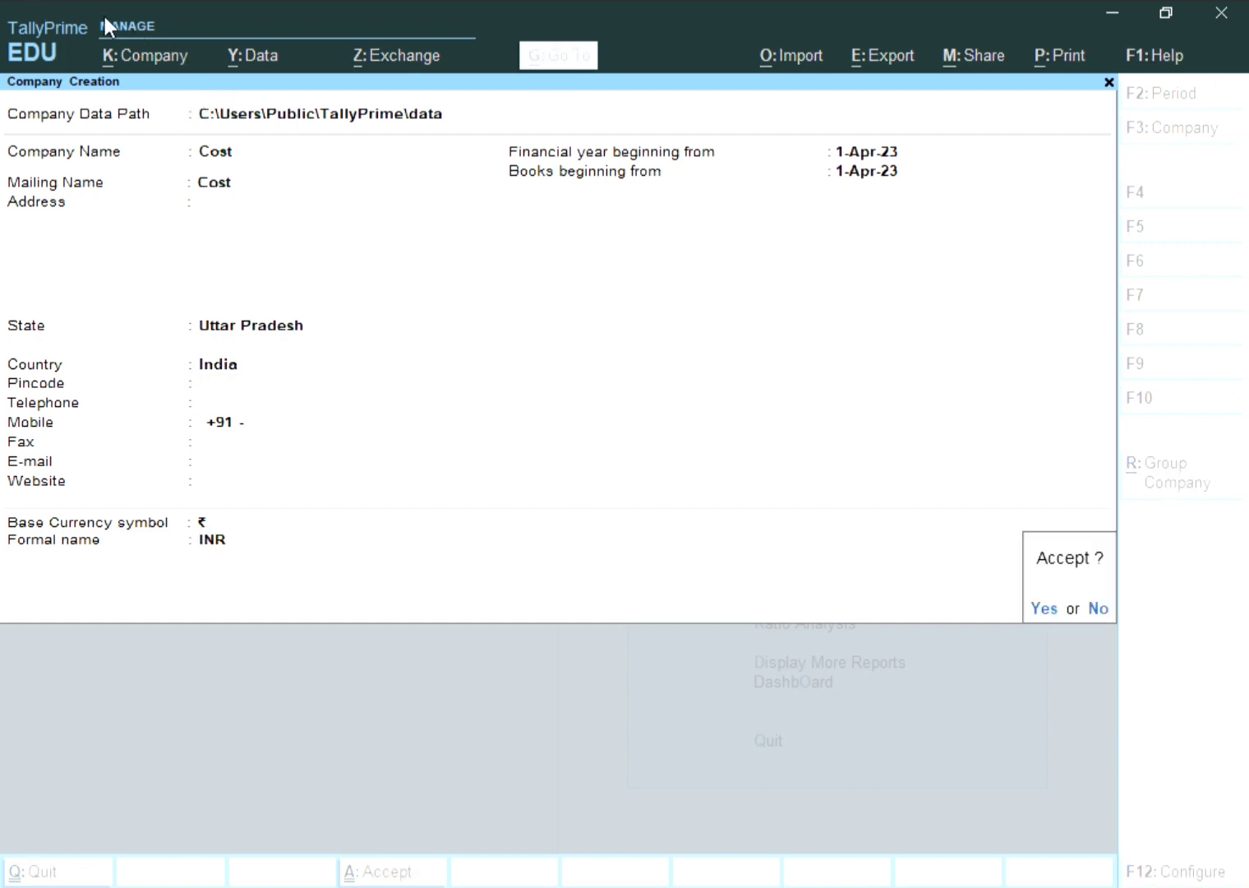
# Step: Return to the company form, extend the company name to Cost Canter, and save the company
pyautogui.press('n')
pyautogui.click(237, 156)
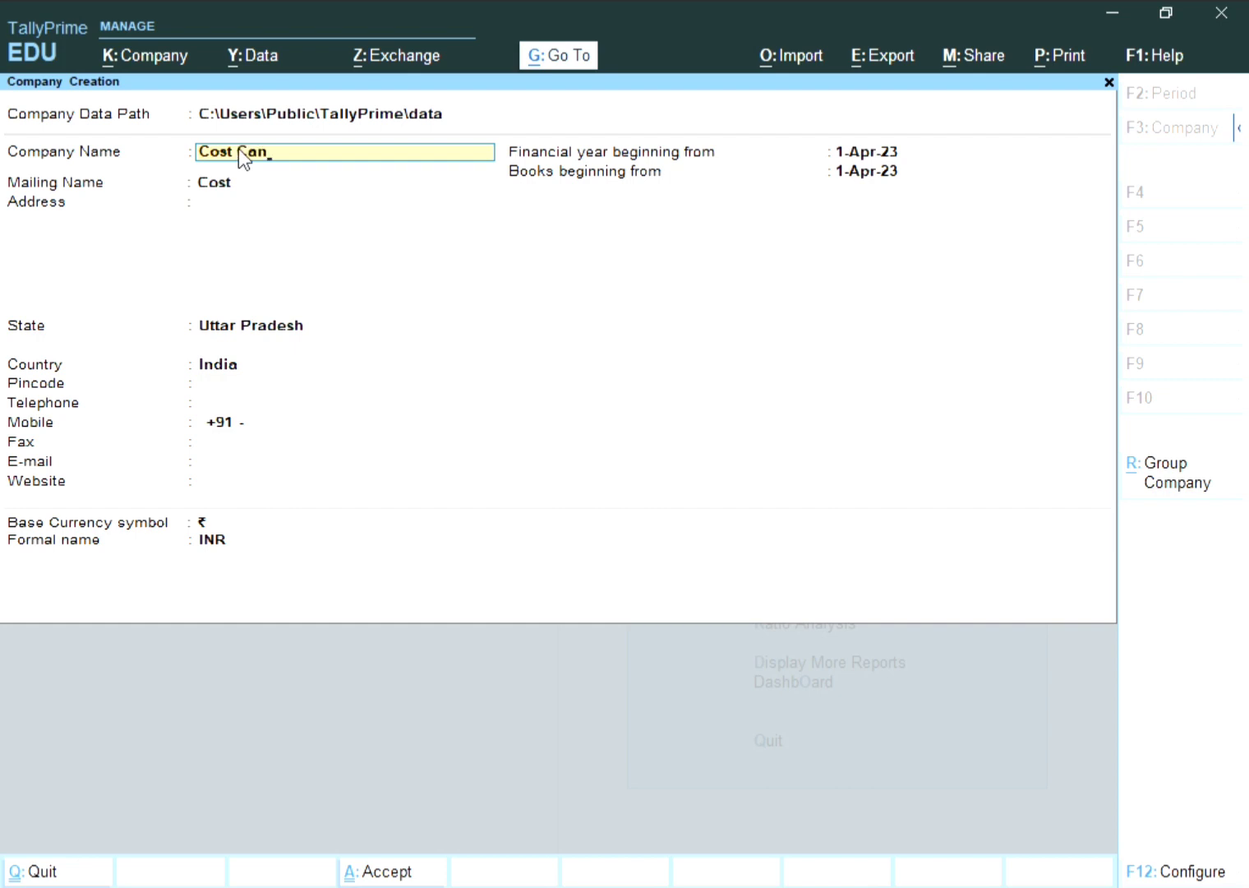
pyautogui.write('Canter')
pyautogui.press('ctrl')
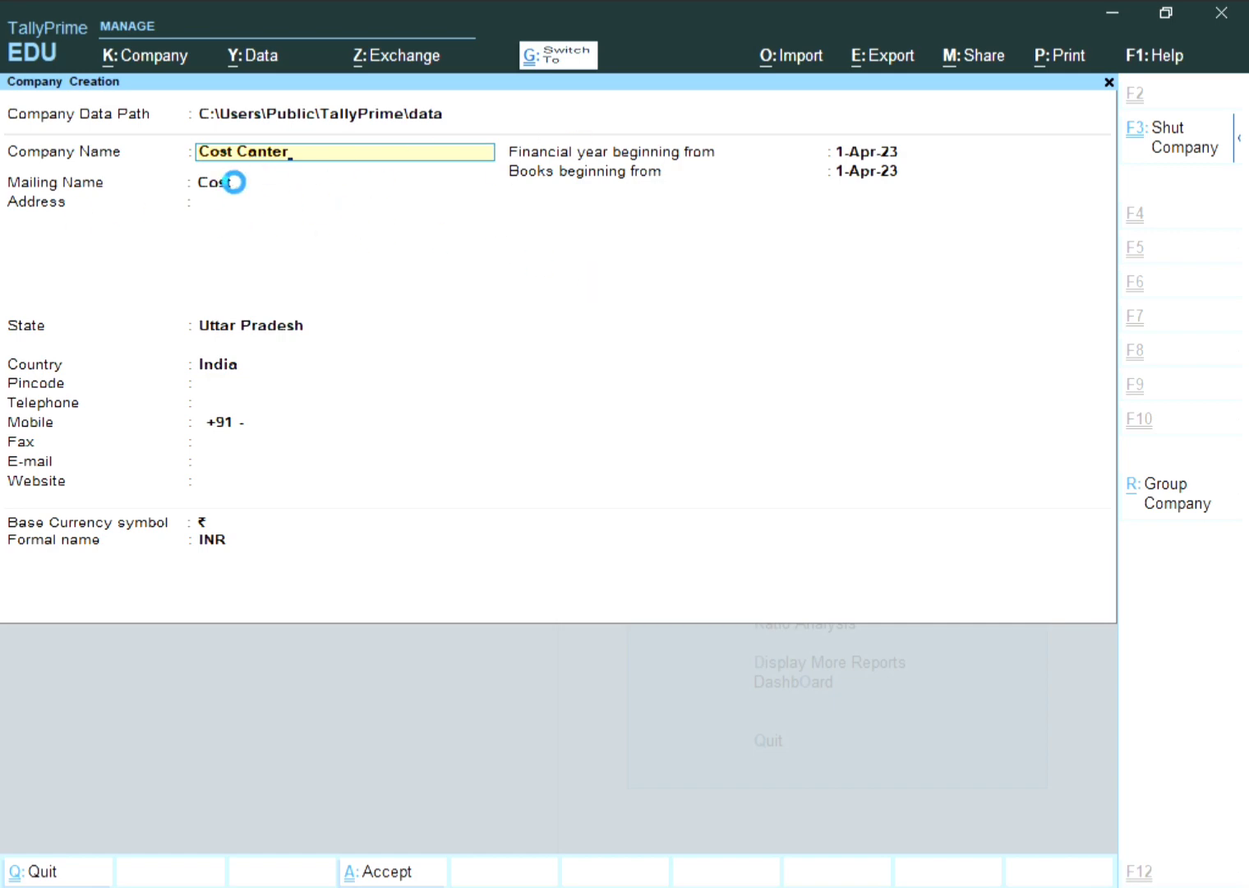
pyautogui.hotkey('ctrl', 'a')
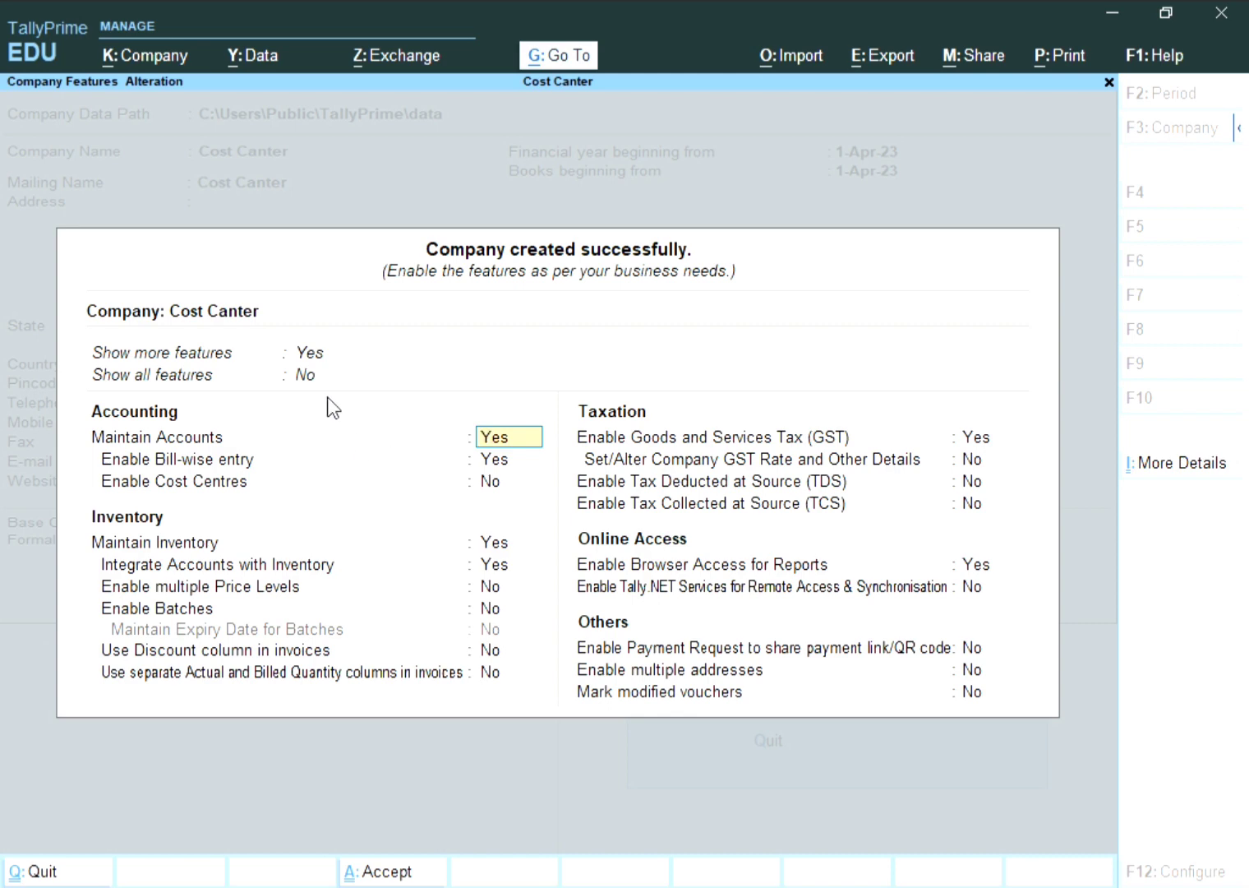
# Step: Set Show more features to No and then back to Yes in the company features
pyautogui.click(315, 354)
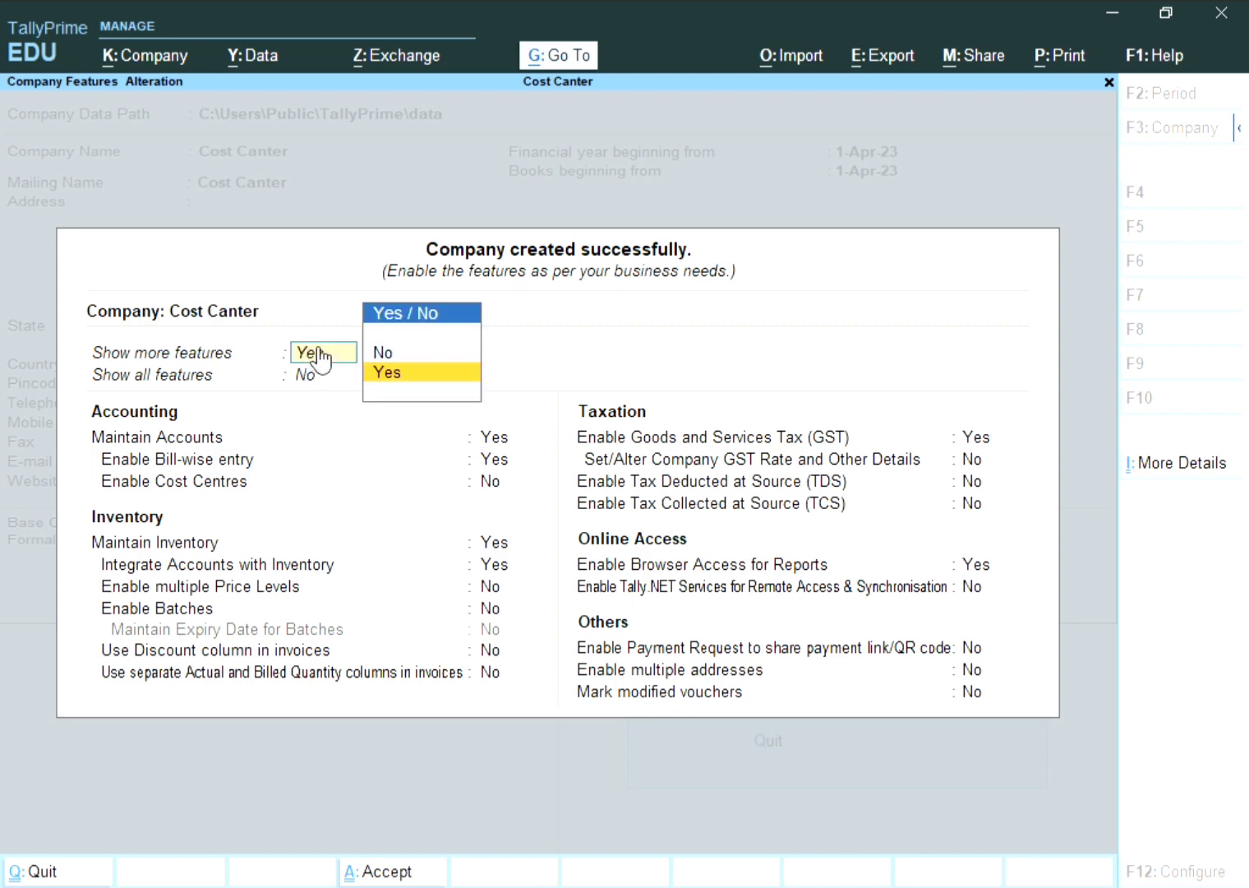
pyautogui.click(402, 352)
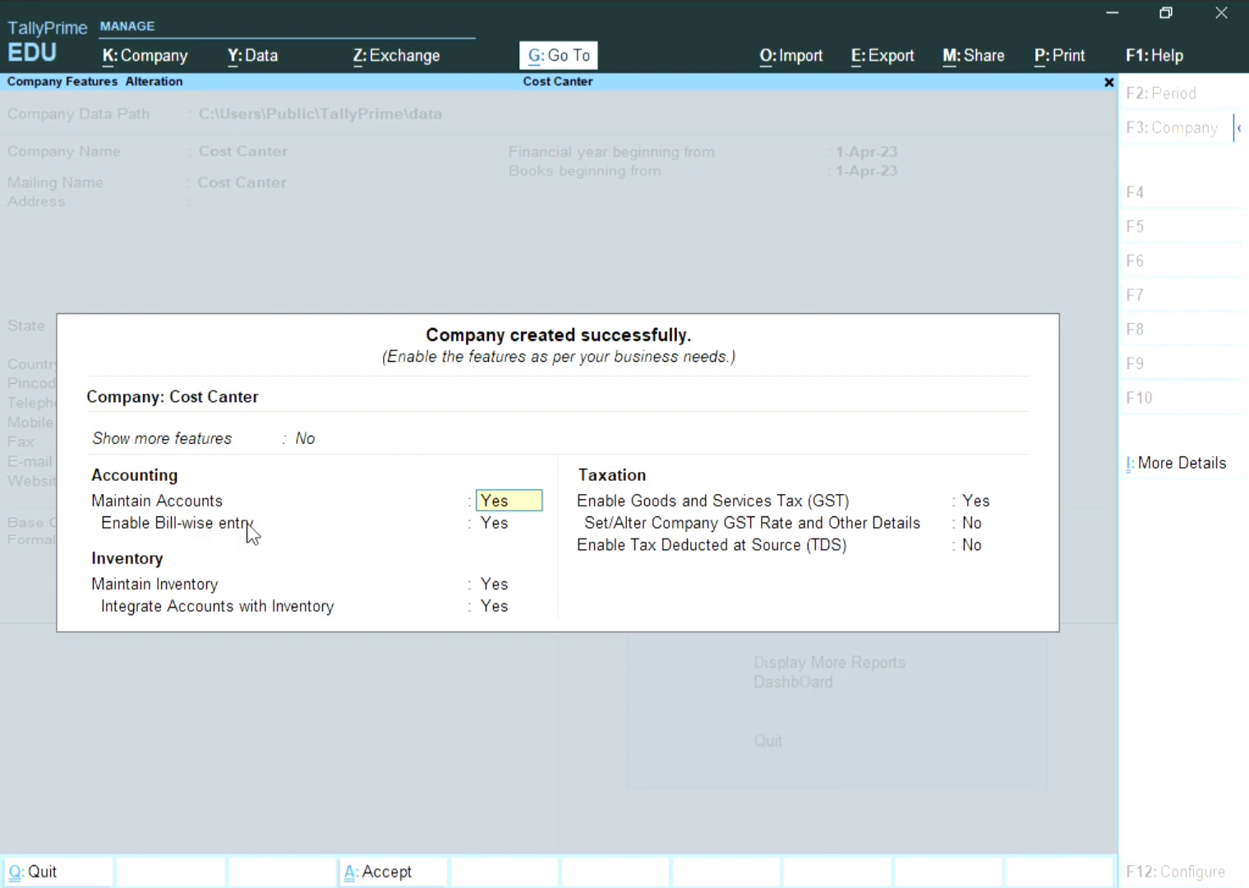
pyautogui.click(305, 441)
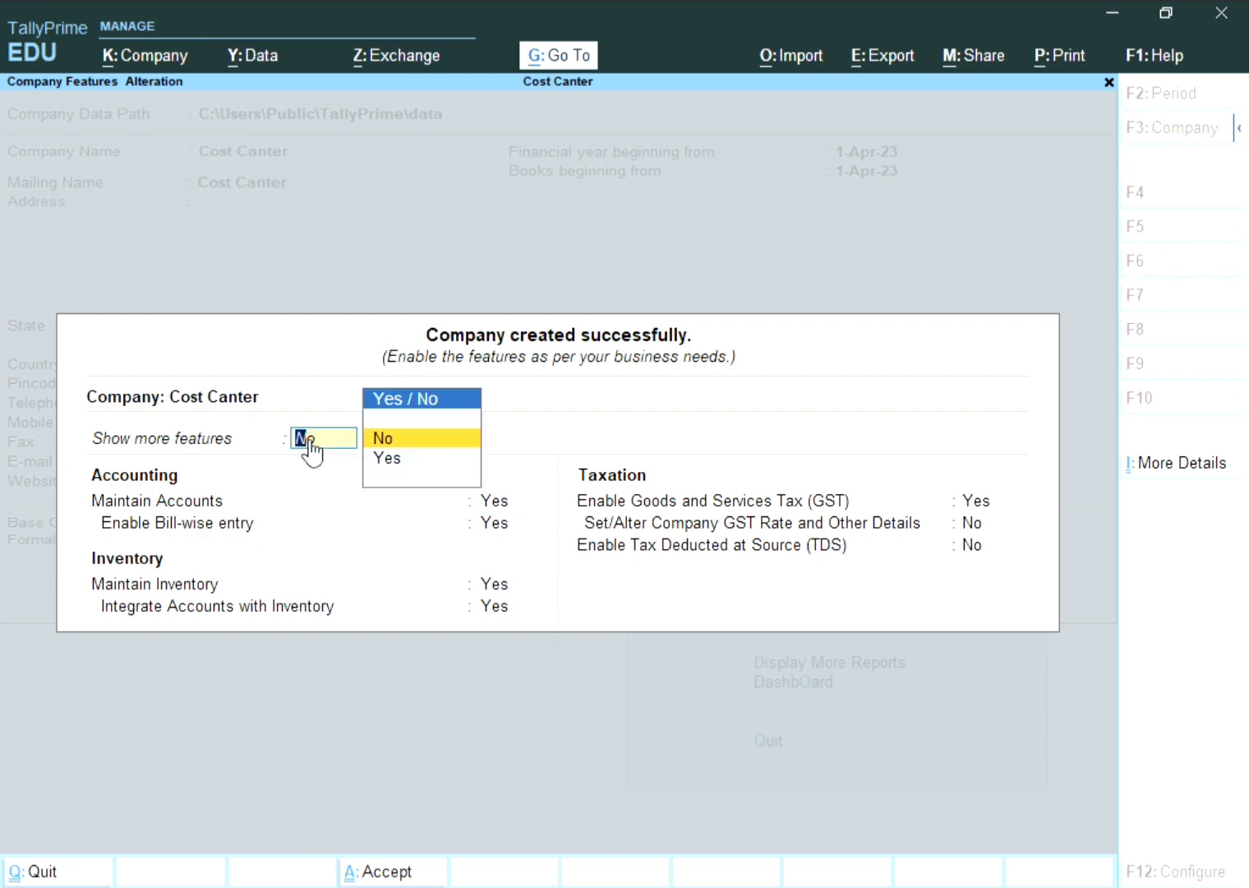
pyautogui.press('Down')
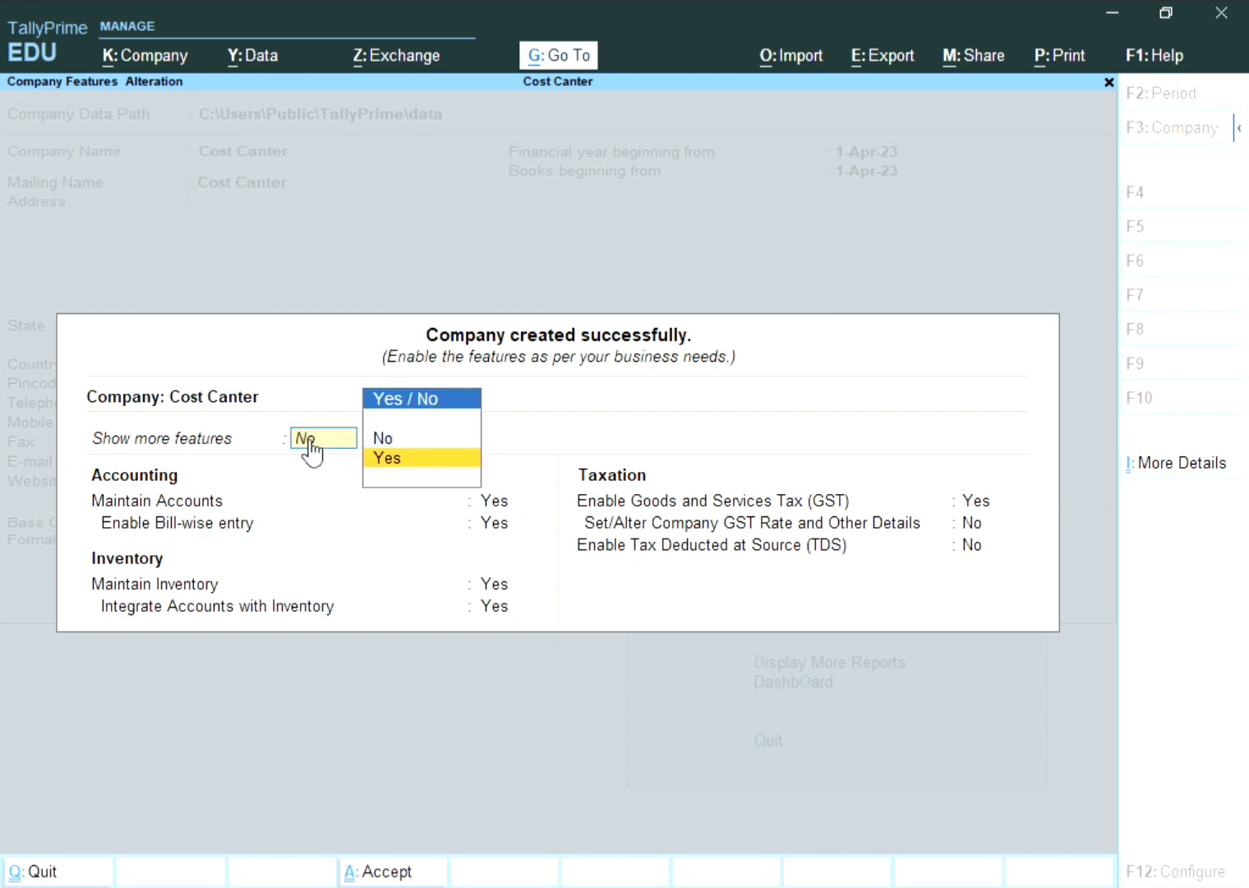
pyautogui.press('Return')
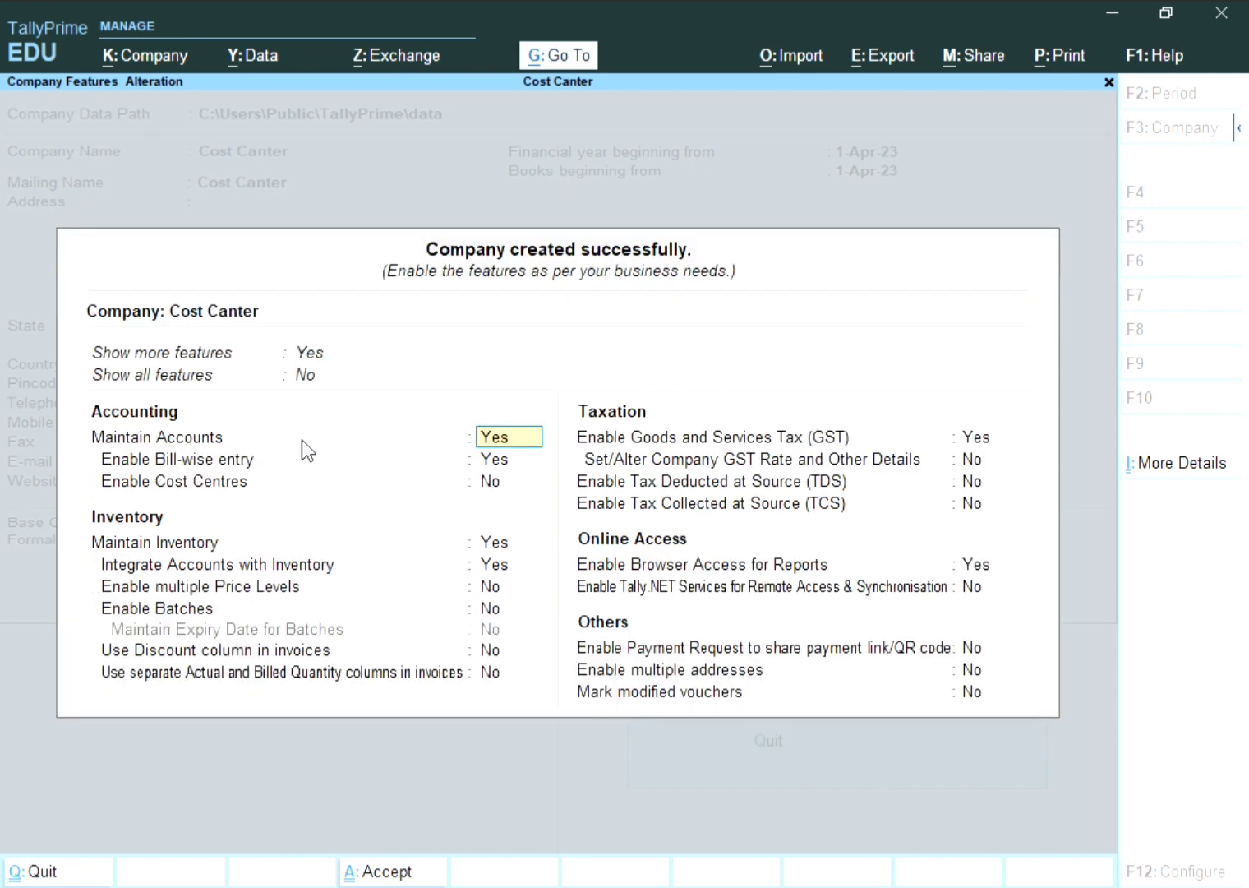
# Step: Enable Cost Centres in the accounting features of the Cost Canter company
pyautogui.press('Return')
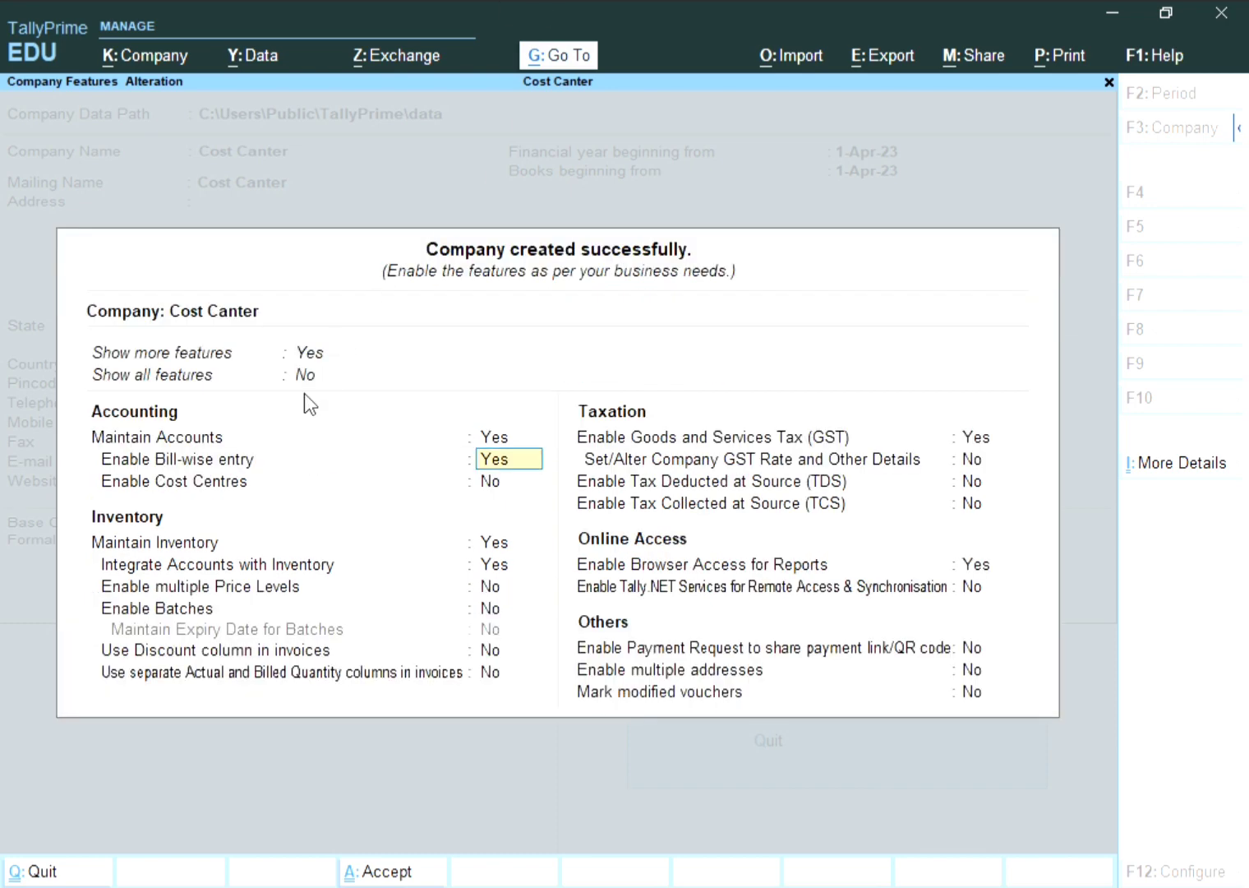
pyautogui.click(498, 490)
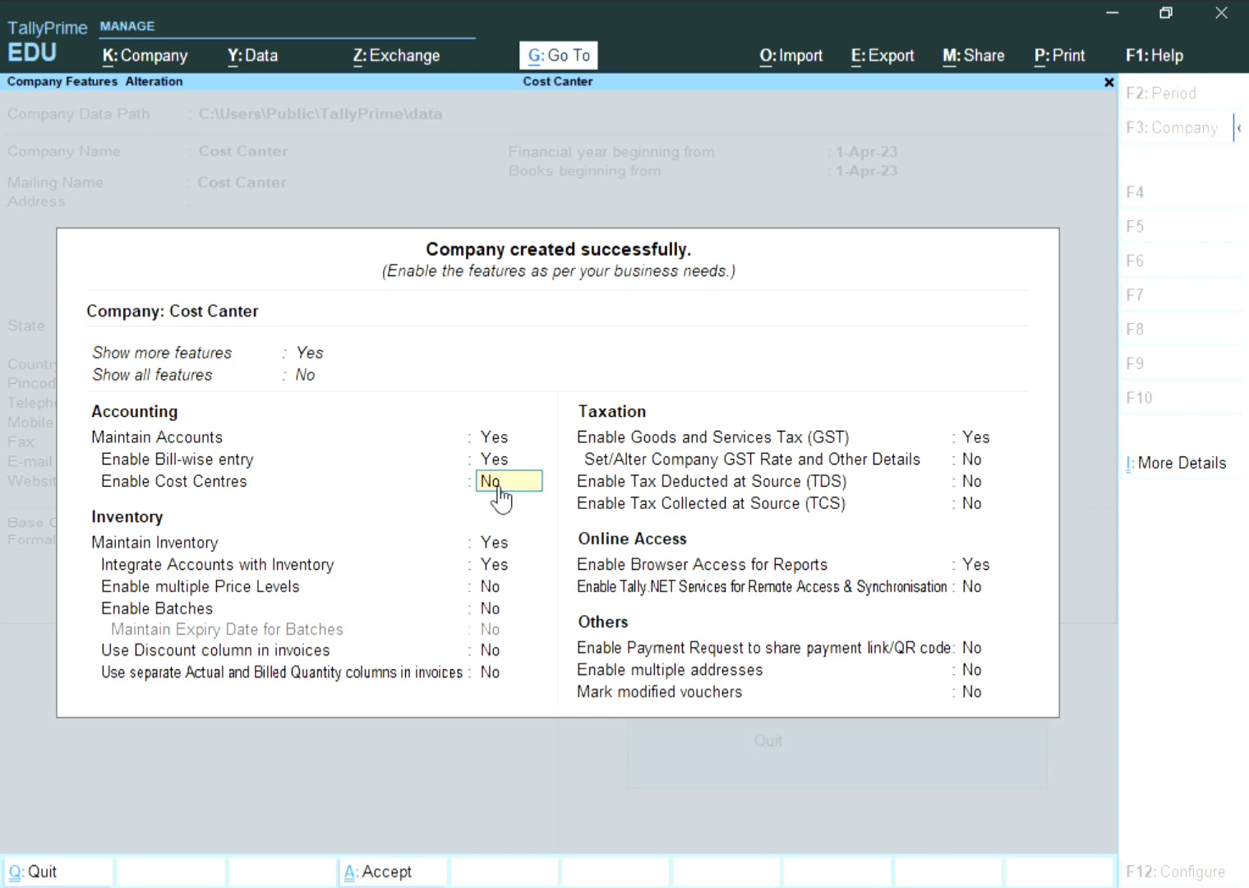
pyautogui.write('y')
pyautogui.press('Return')
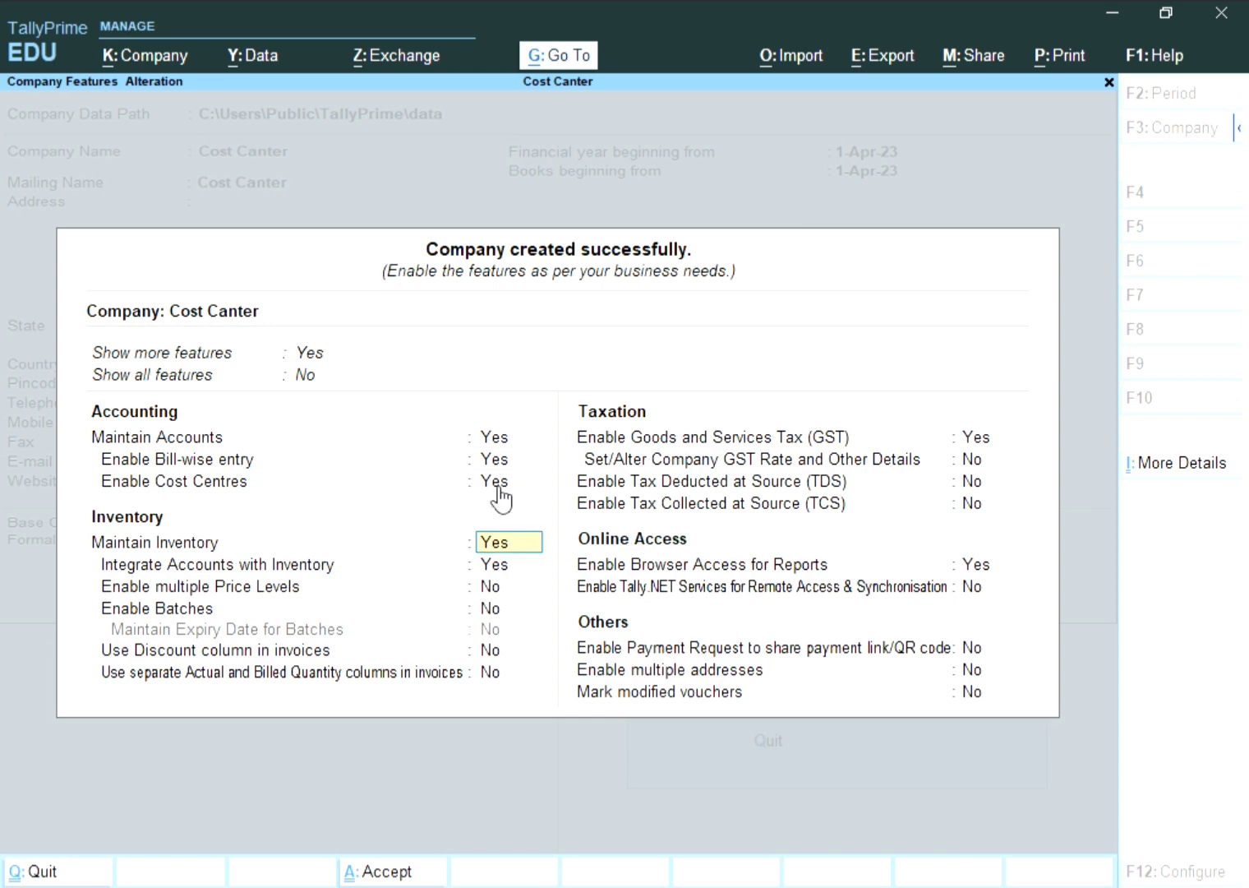
# Step: Keep the inventory settings, disable Goods and Services Tax (GST), and save the company features
pyautogui.press('Return')
pyautogui.press('Return')
pyautogui.press('Return')
pyautogui.press('Return')
pyautogui.press('Return')
pyautogui.press('Return')
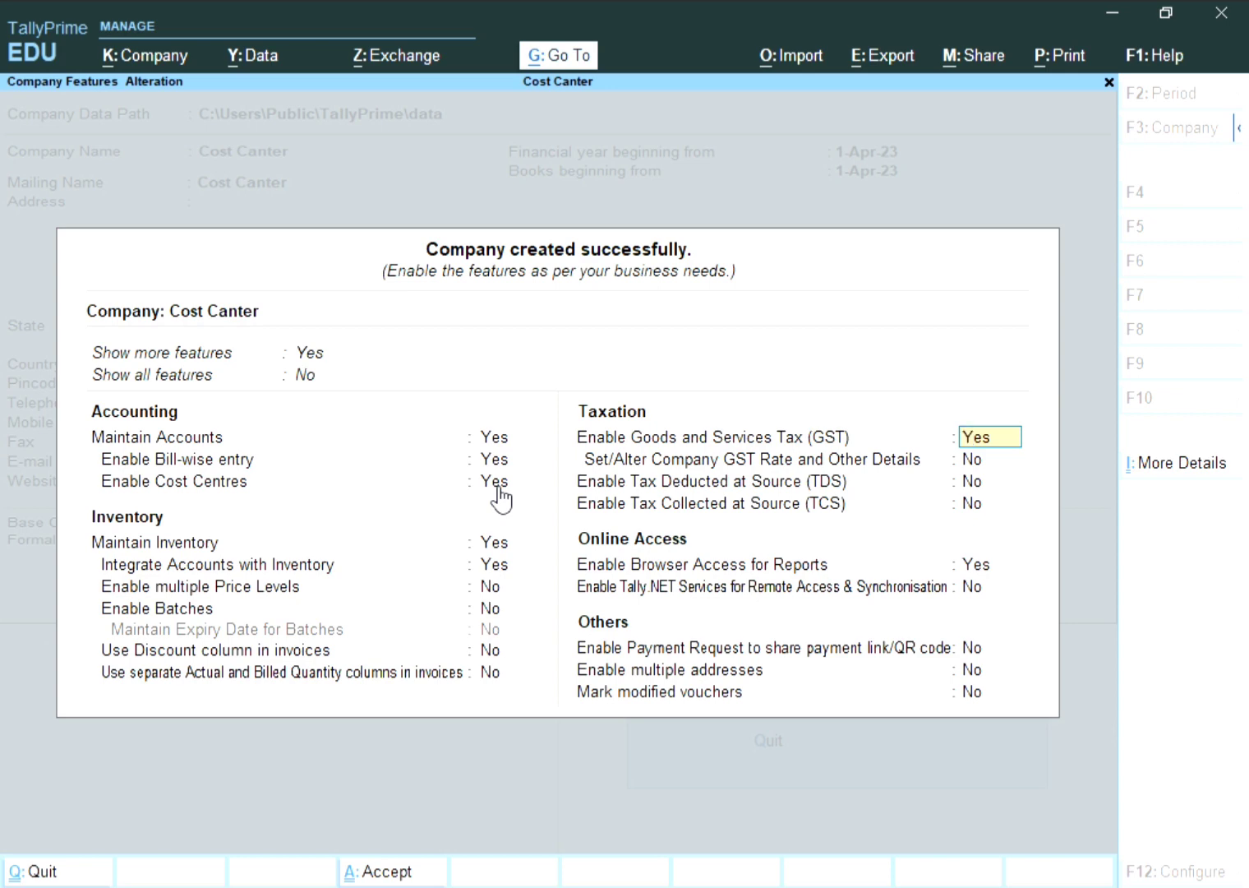
pyautogui.write('n')
pyautogui.press('Return')
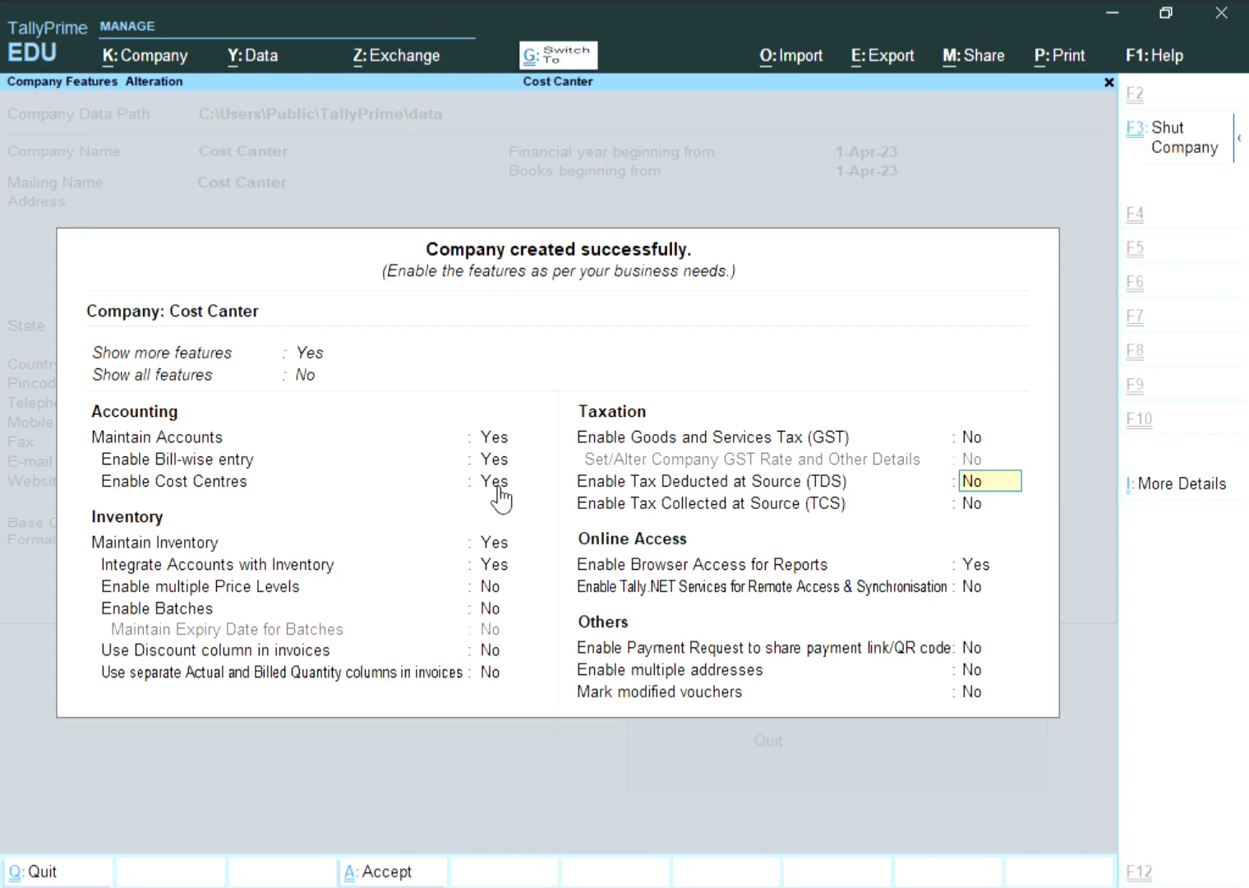
pyautogui.hotkey('ctrl', 'a')
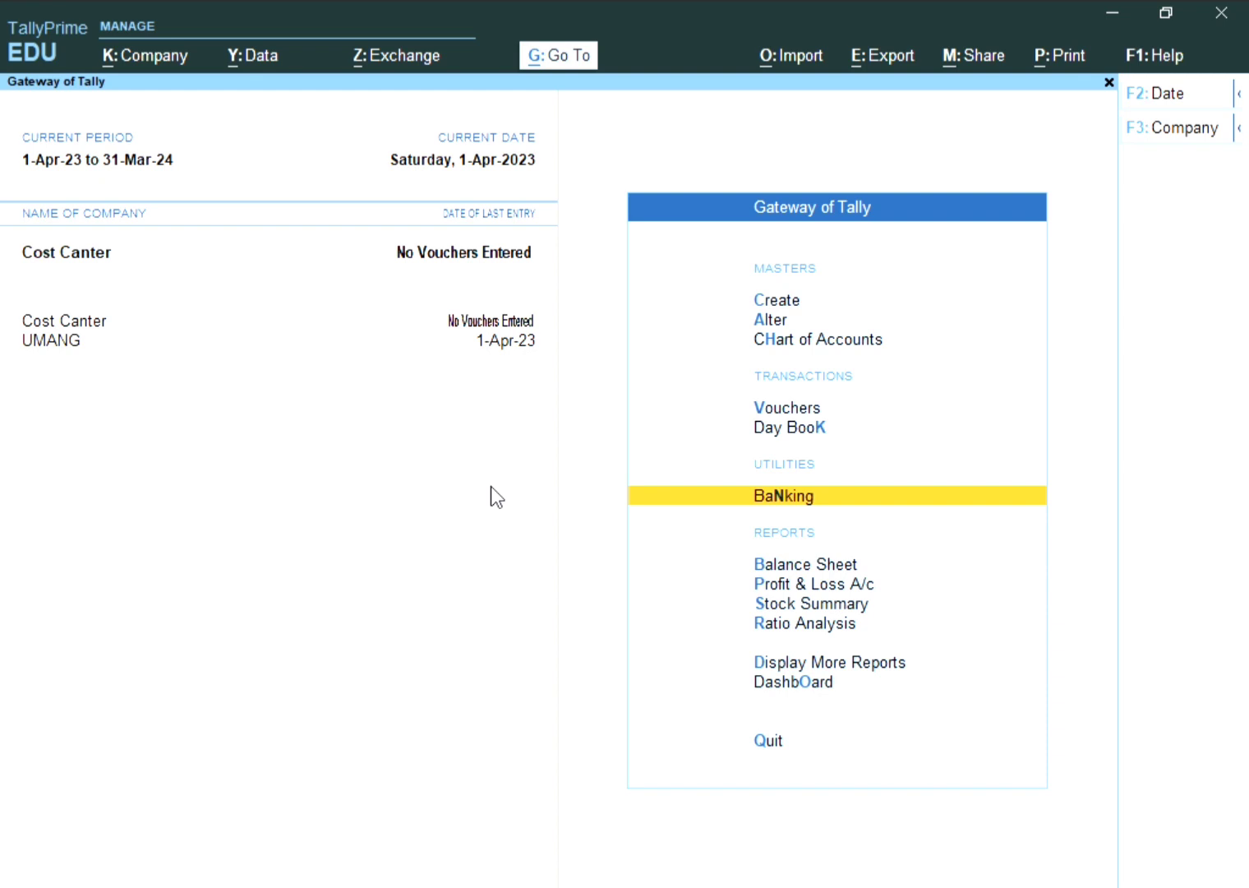
# Step: Open the UMANG company for alteration and delete it, confirming the deletion
pyautogui.click(129, 54)
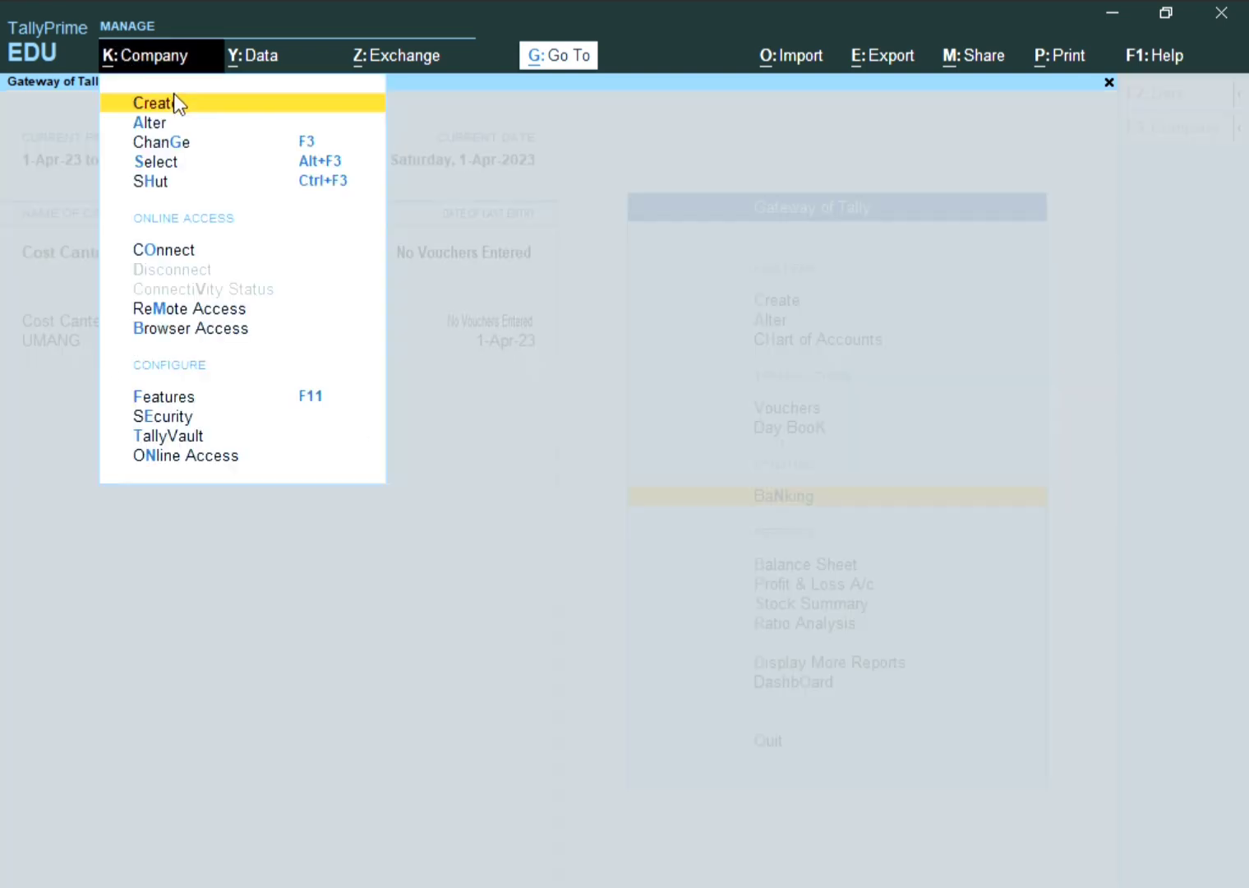
pyautogui.click(152, 123)
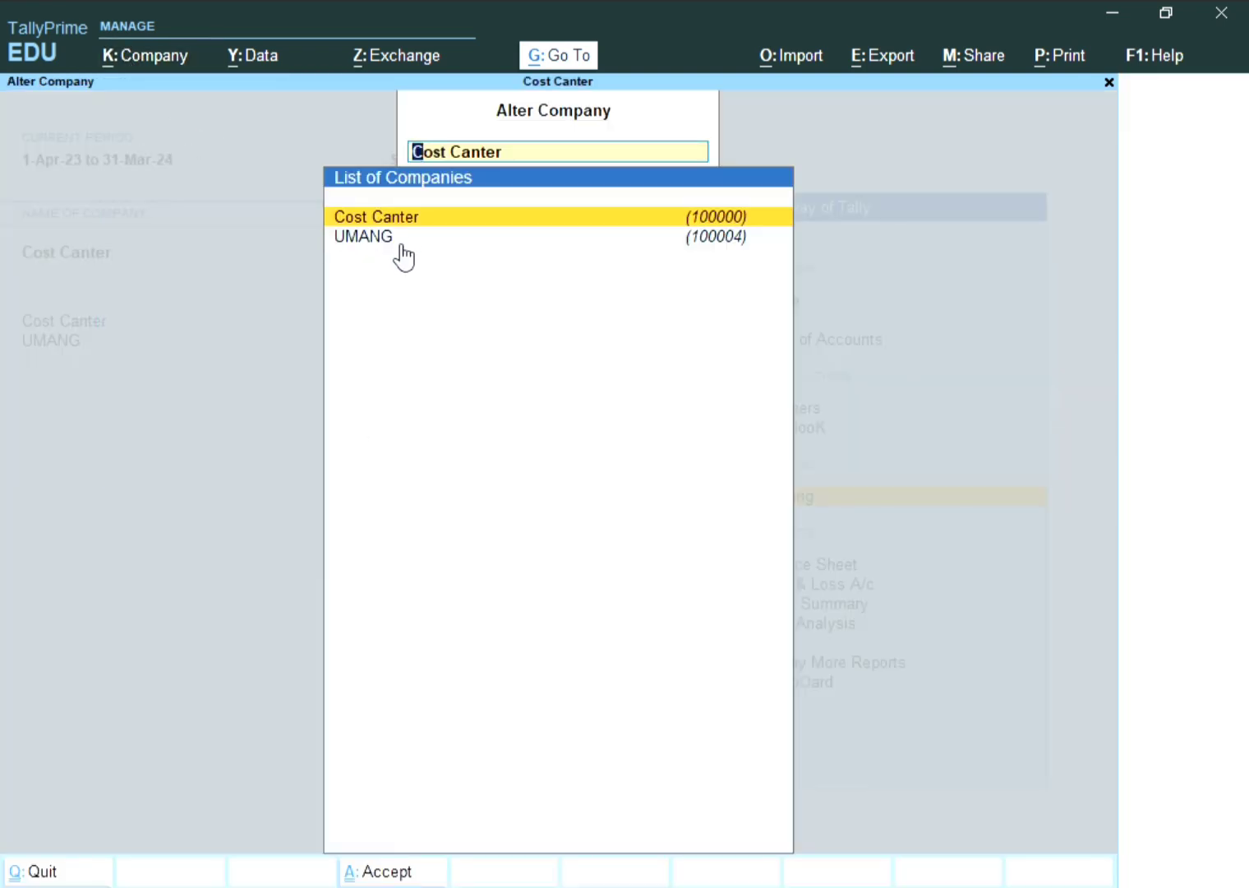
pyautogui.click(396, 236)
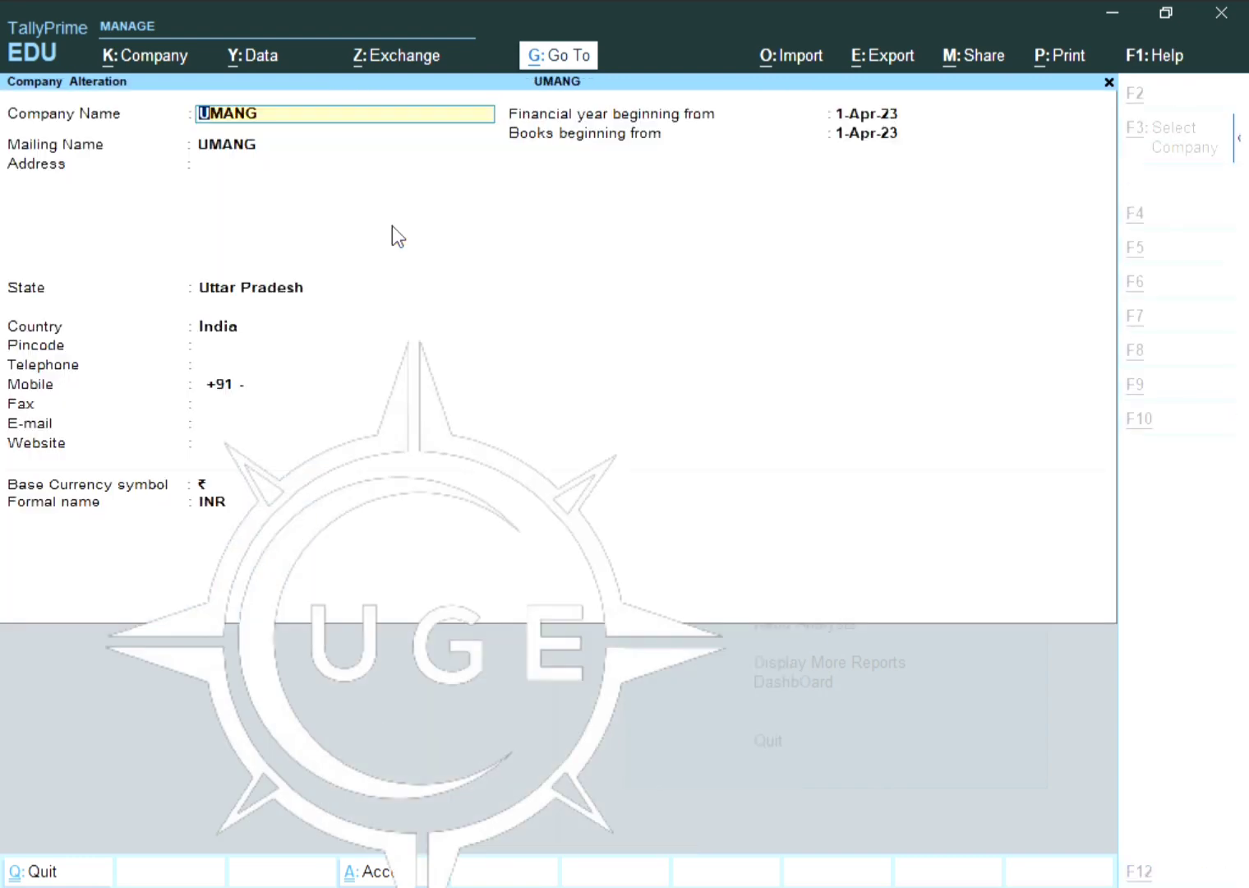
pyautogui.hotkey('alt', 'd')
pyautogui.press('Return')
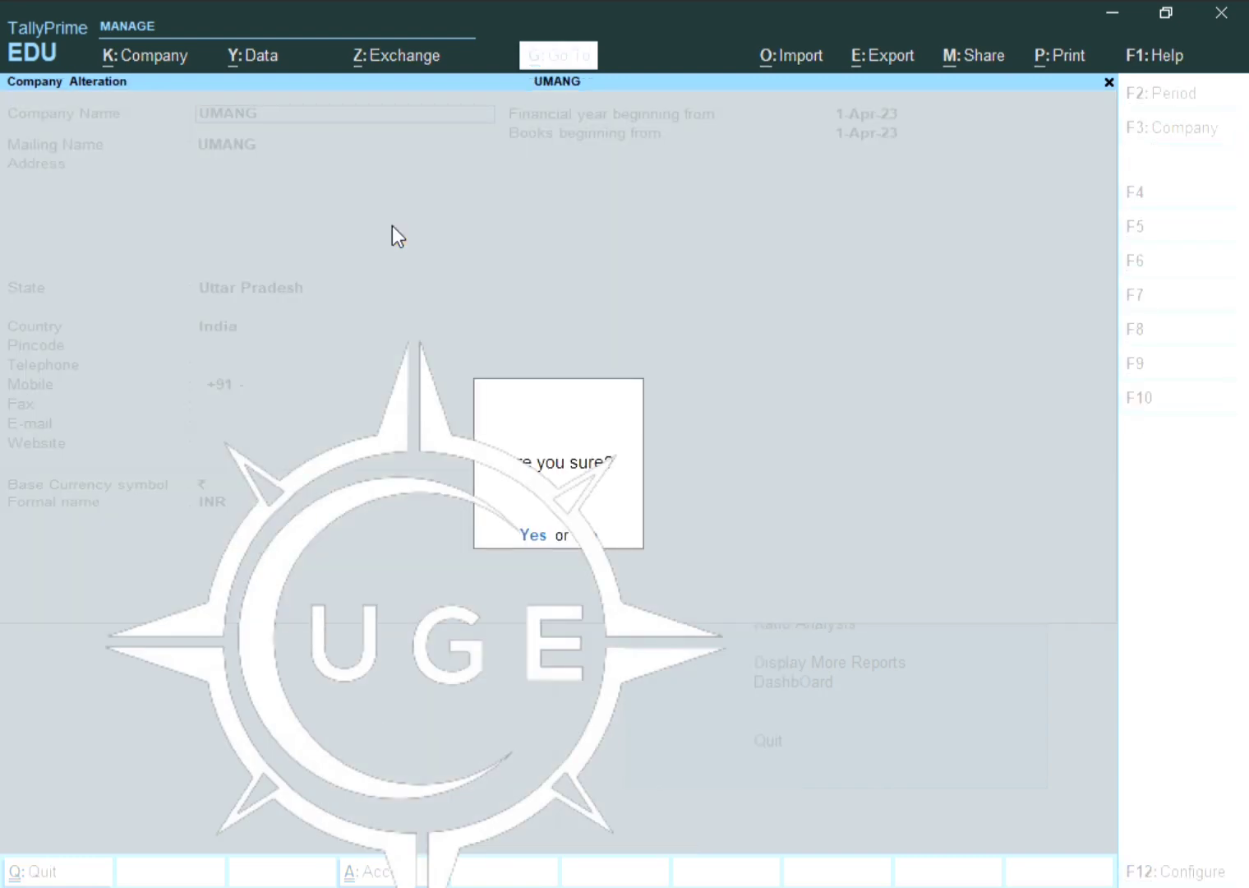
pyautogui.press('Return')
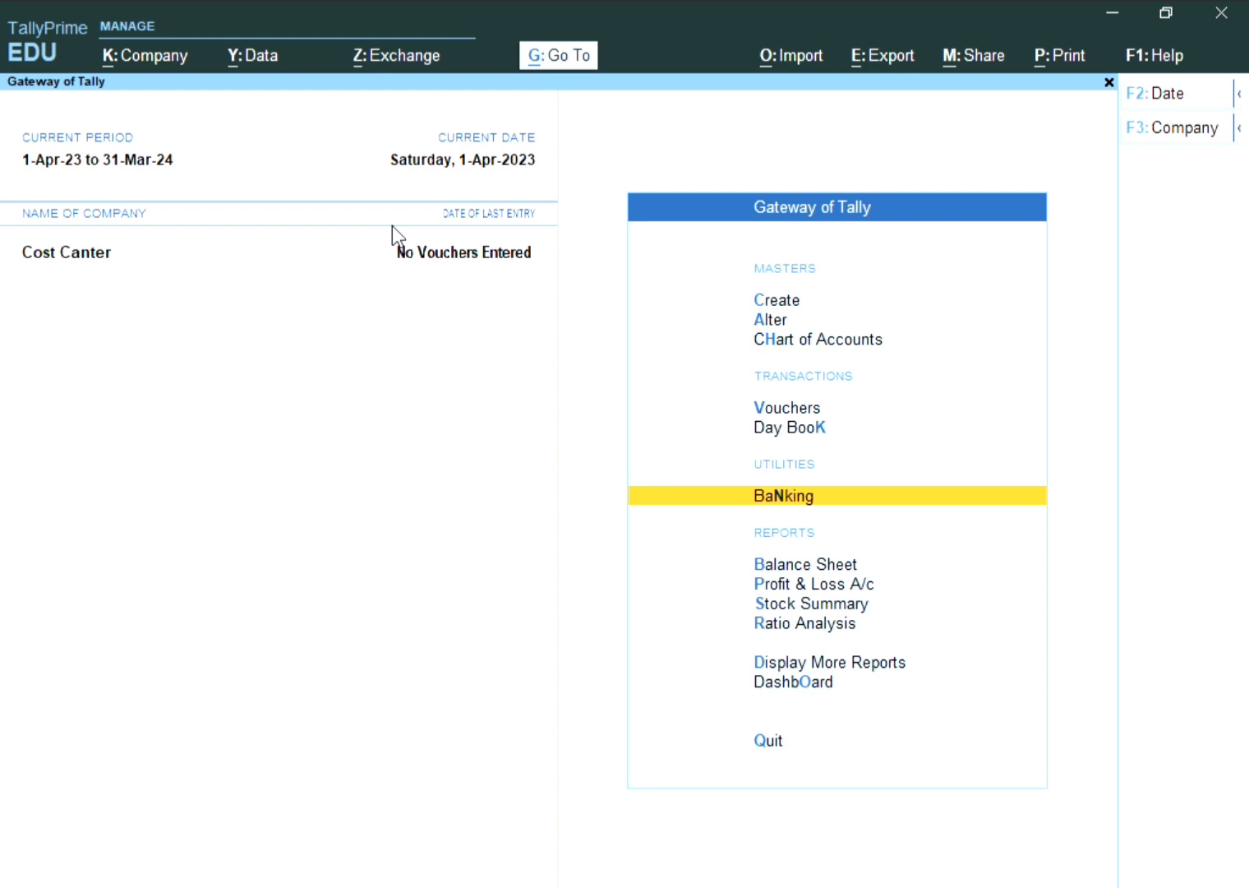
# Step: Start creating a master in the Cost Canter company and expand the list of masters to show more types
pyautogui.press('Up')
pyautogui.press('Up')
pyautogui.press('Up')
pyautogui.press('Up')
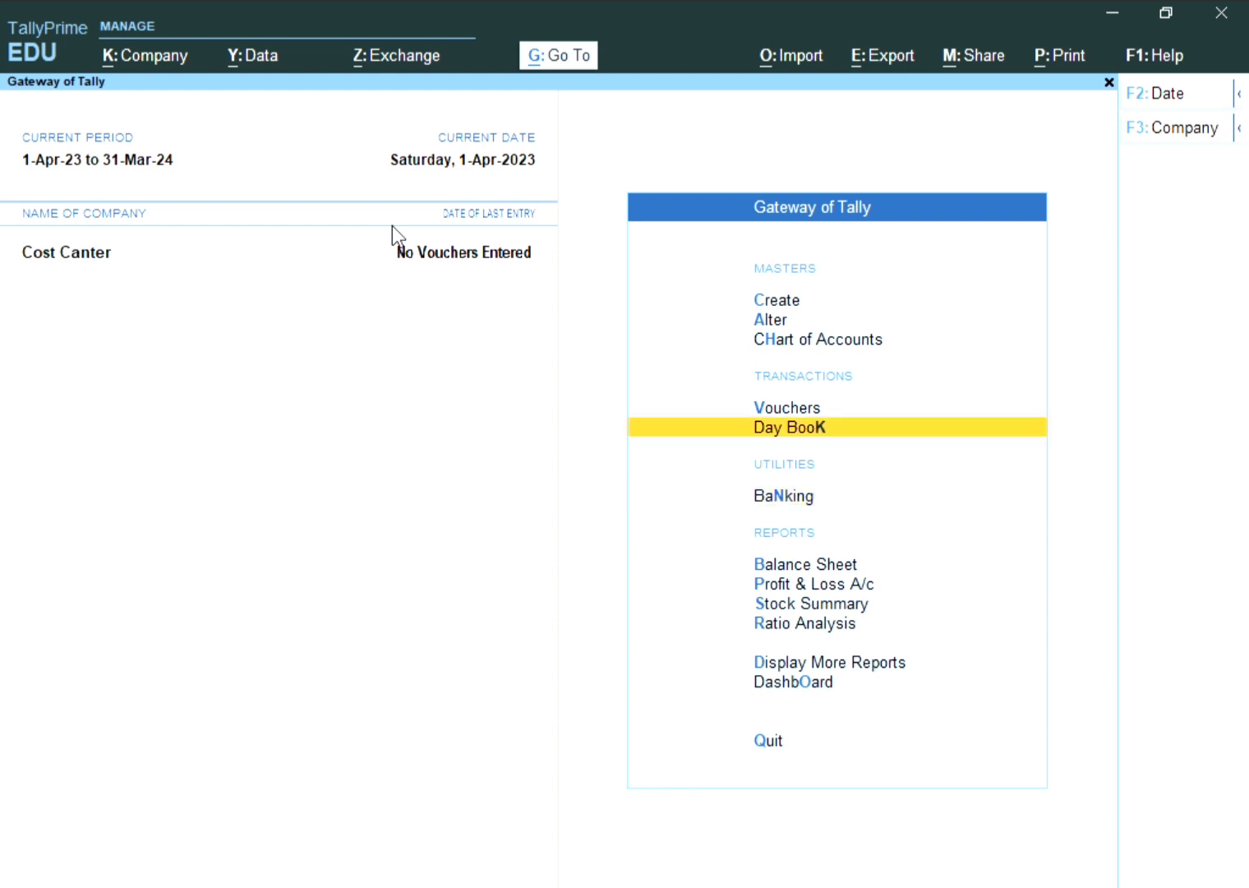
pyautogui.press('Up')
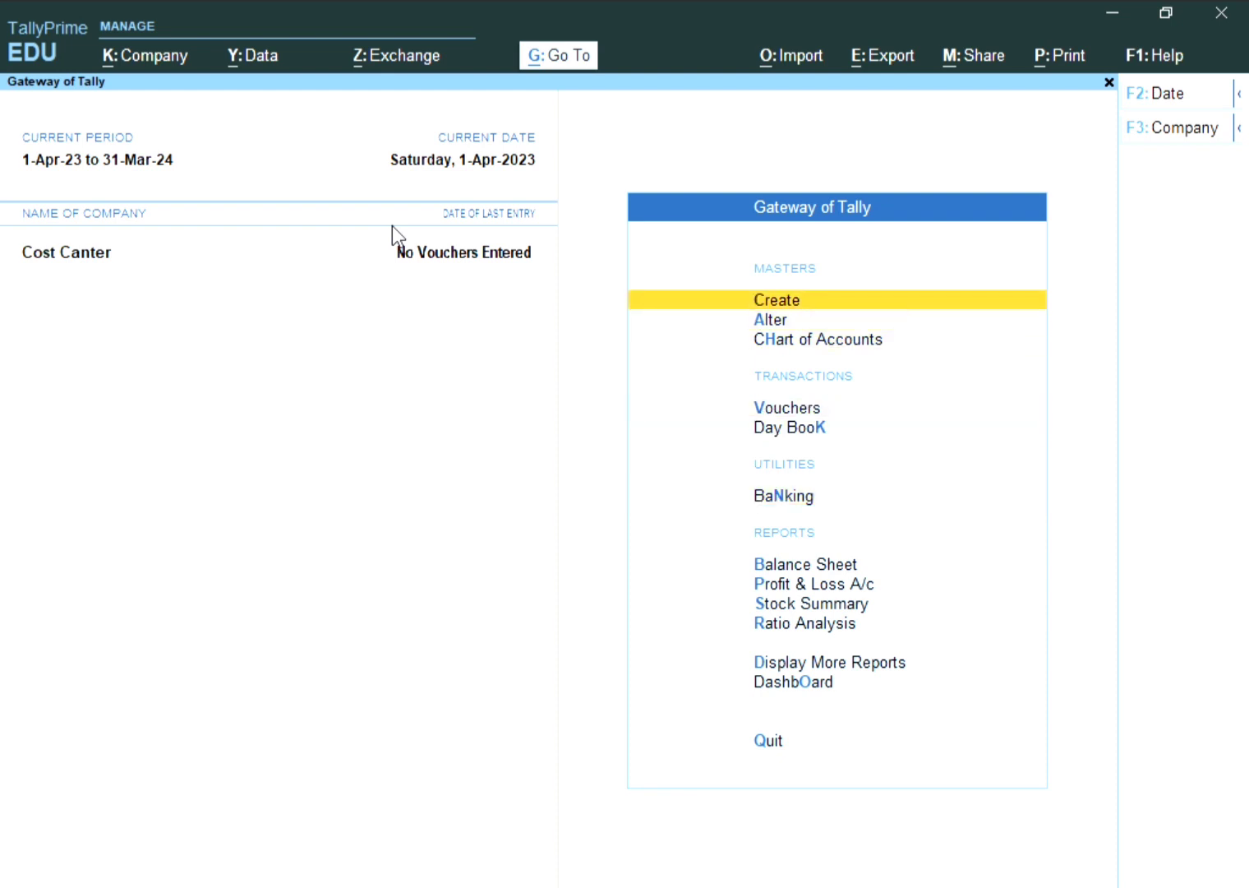
pyautogui.press('Return')
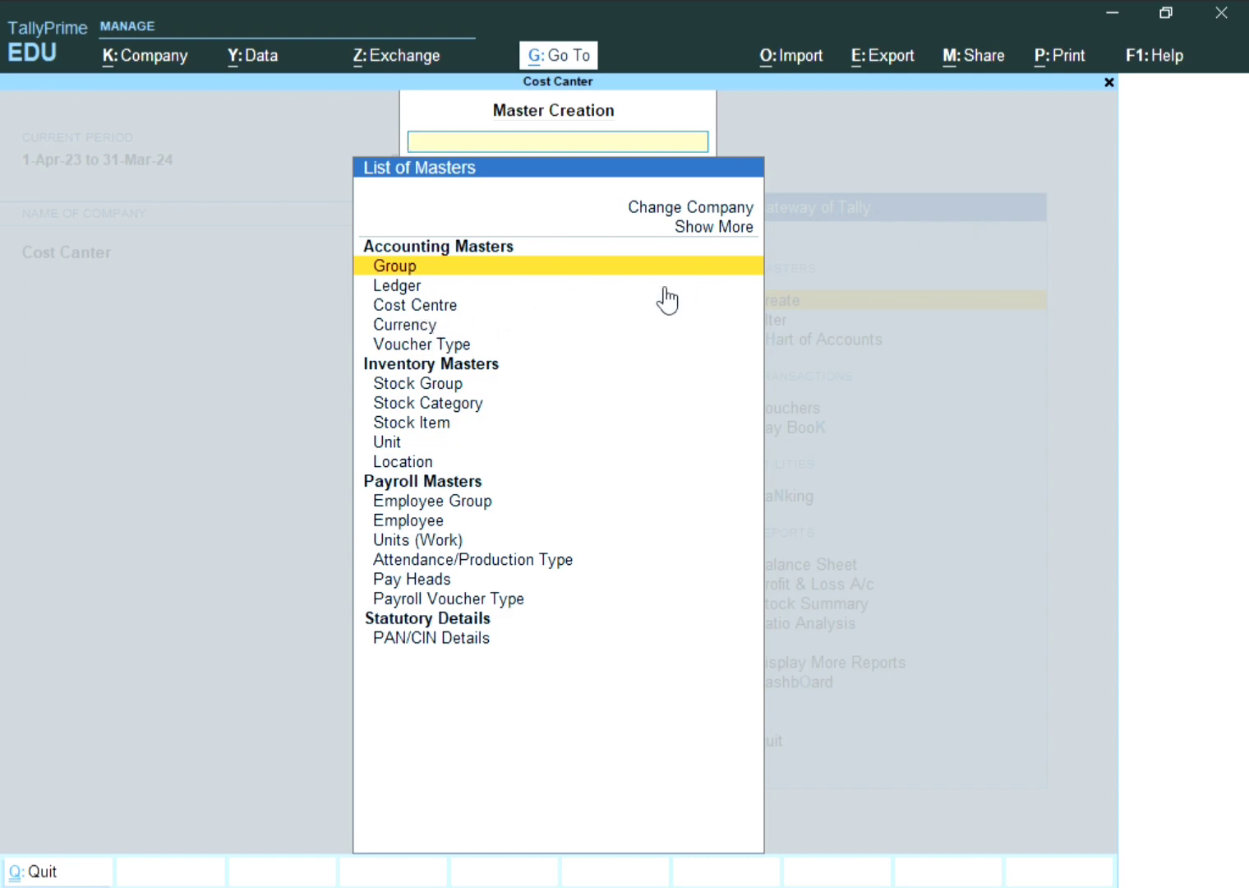
pyautogui.press('Up')
pyautogui.press('Up')
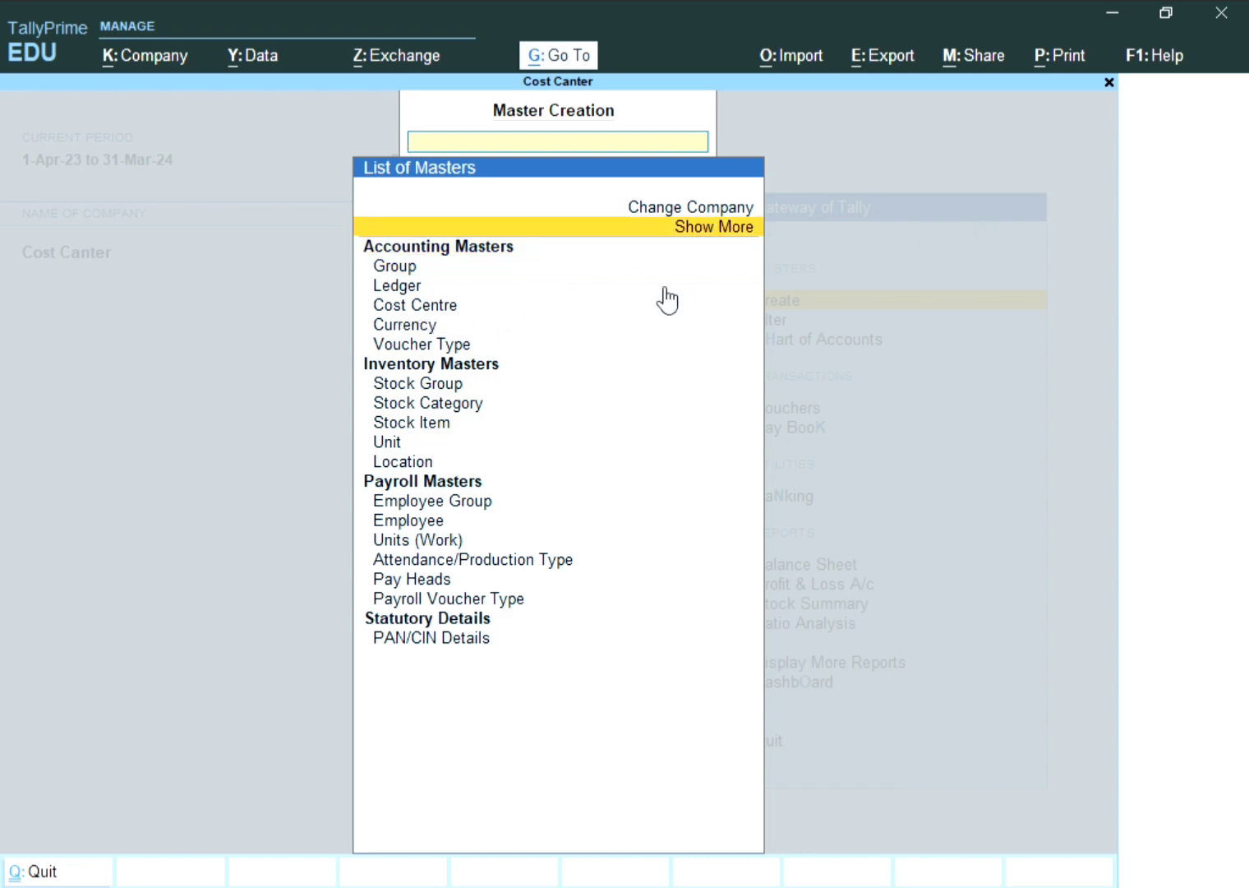
pyautogui.press('Return')
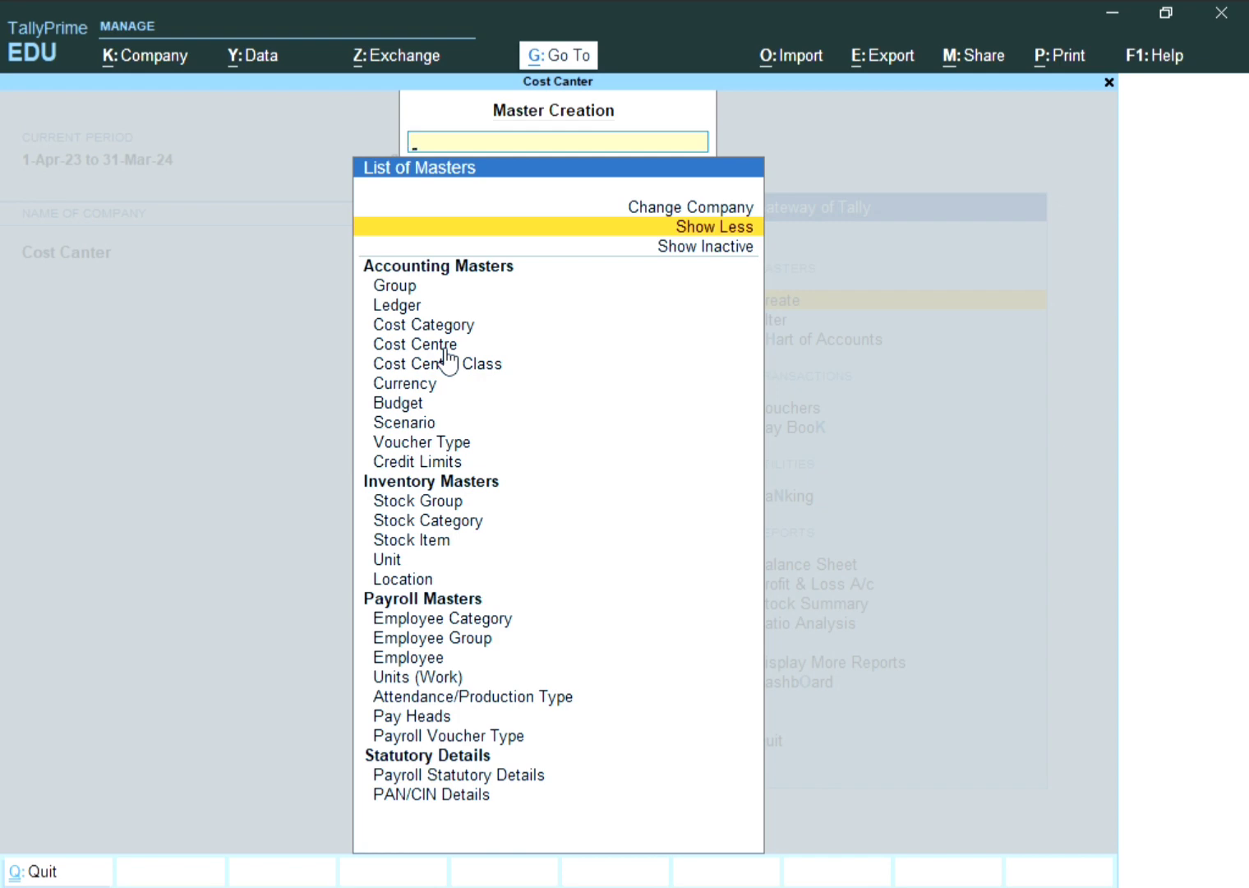
# Step: Create a new cost category named Worker, keeping Allocate Revenue Items at Yes and Allocate Non-revenue items at No
pyautogui.press('Down')
pyautogui.press('Down')
pyautogui.press('Down')
pyautogui.press('Down')
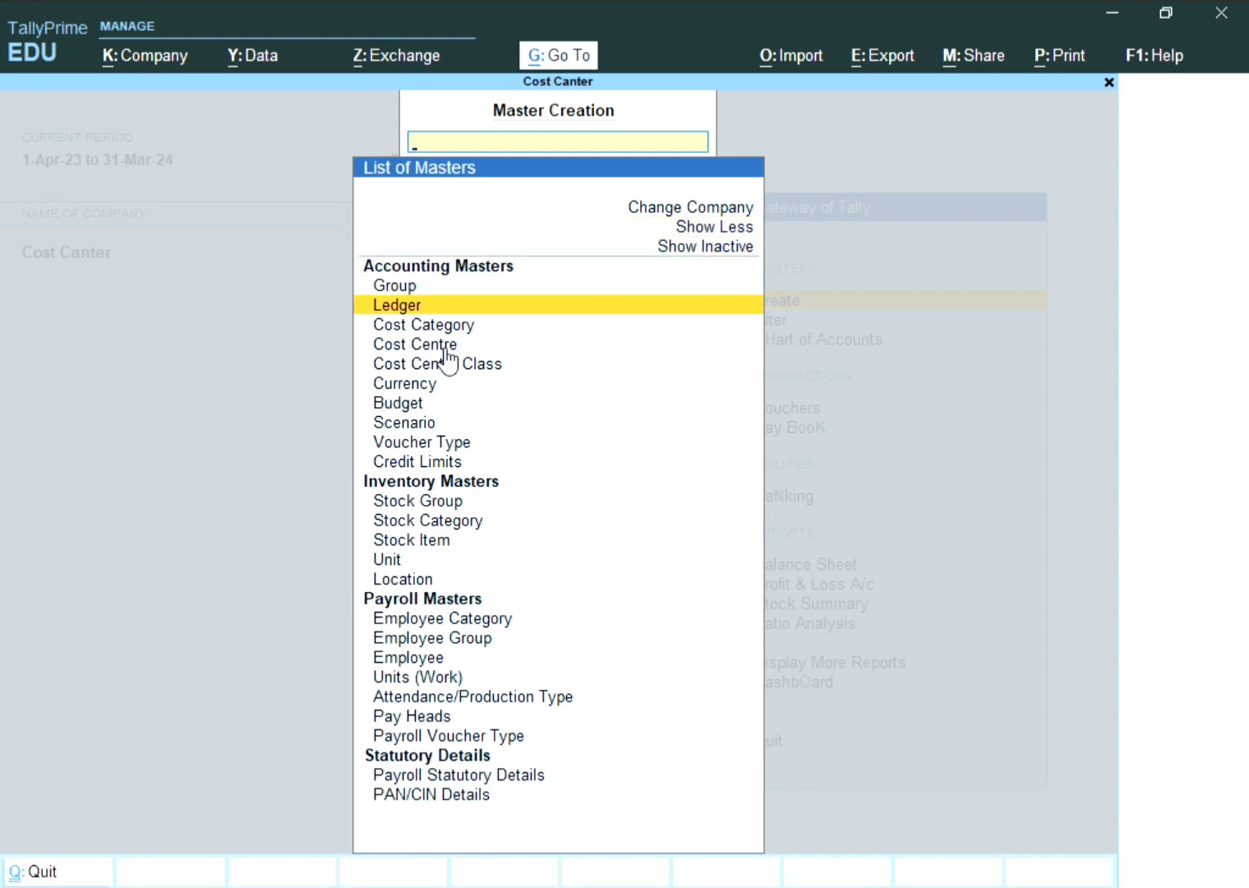
pyautogui.press('Down')
pyautogui.press('Return')
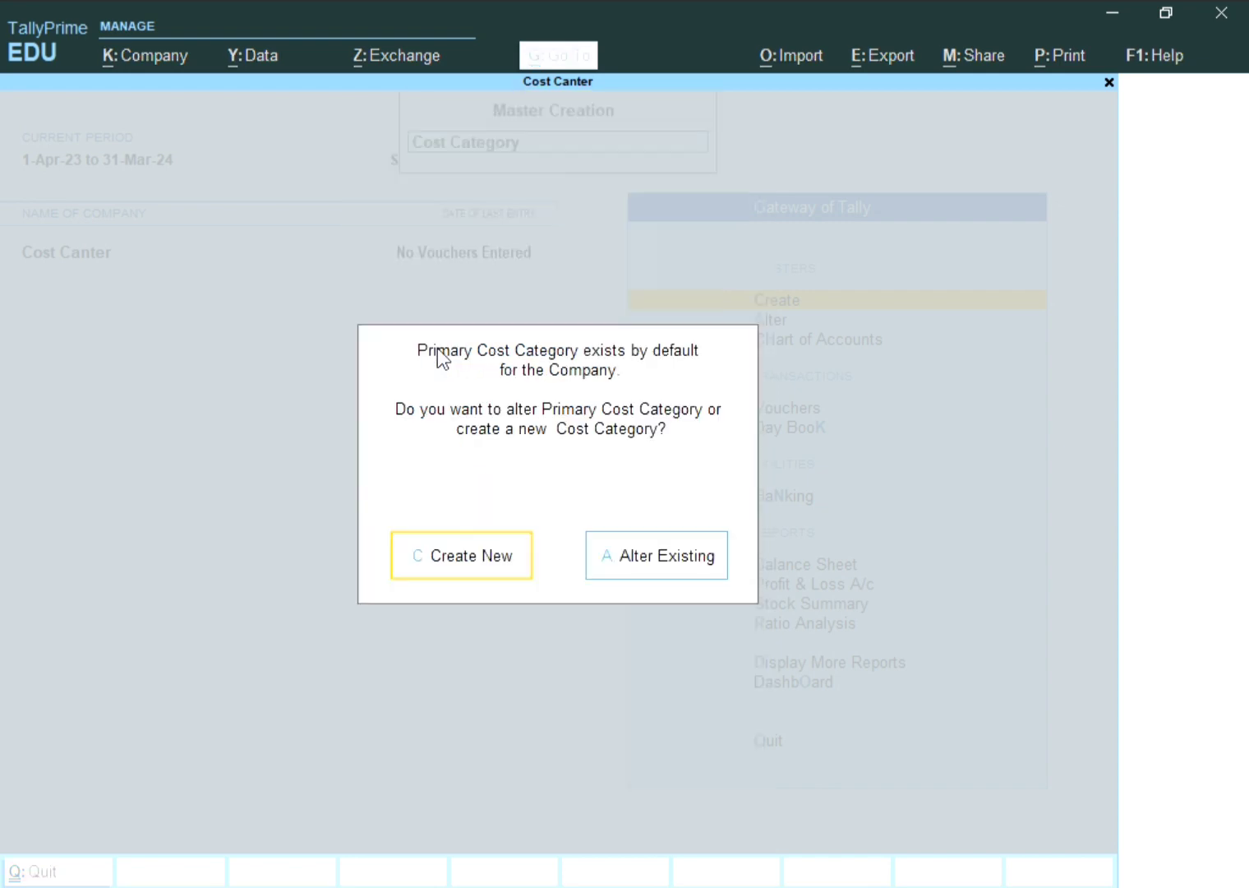
pyautogui.press('Return')
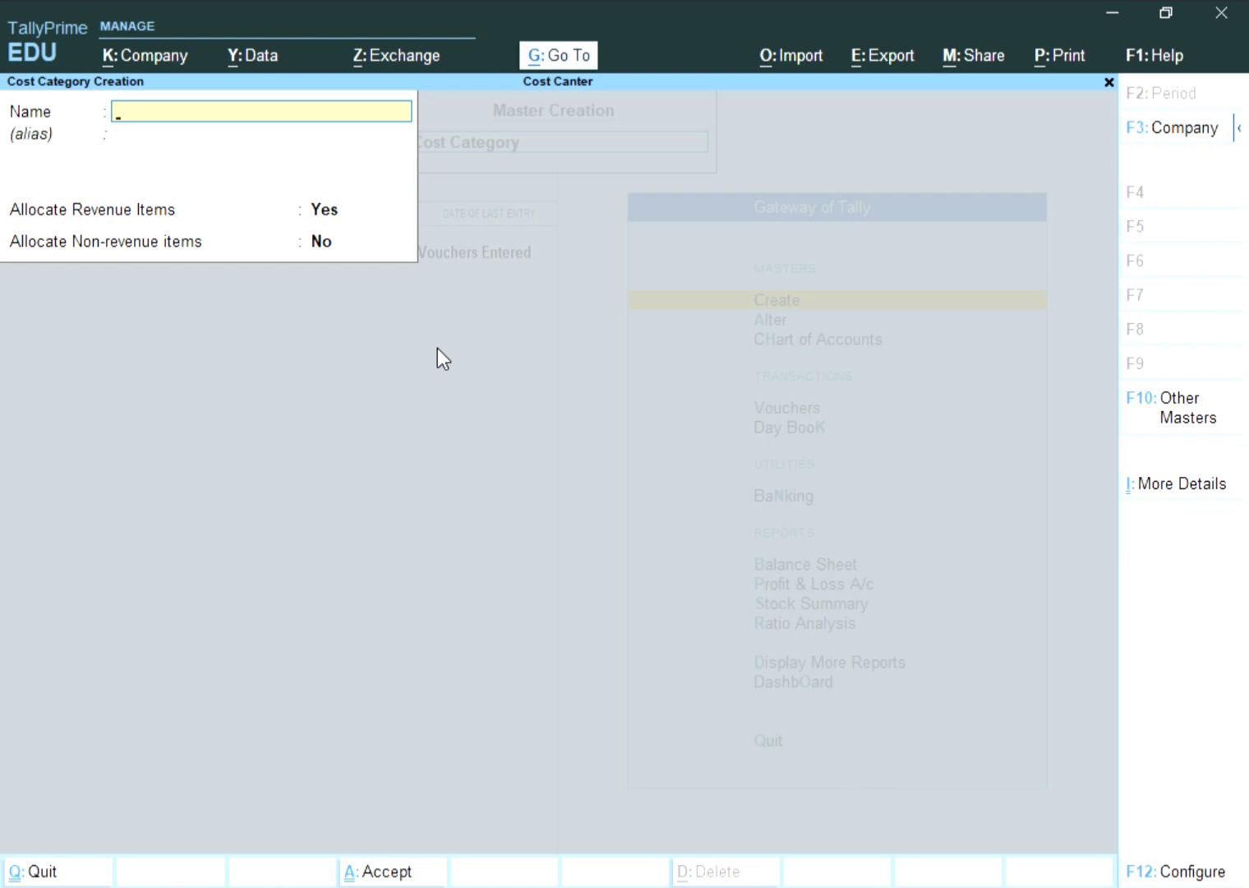
pyautogui.write('Worker')
pyautogui.press('Return')
pyautogui.press('Return')
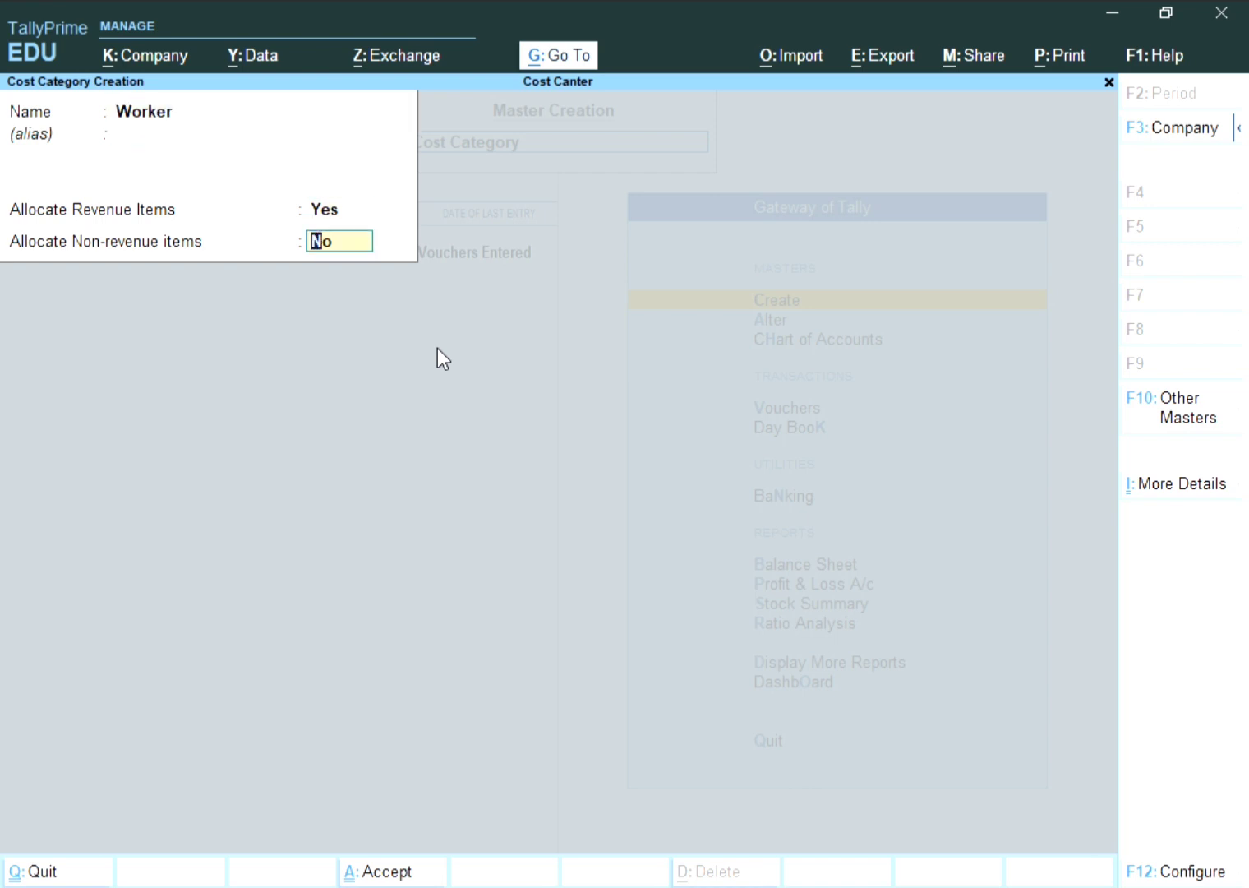
pyautogui.press('Return')
pyautogui.press('Return')
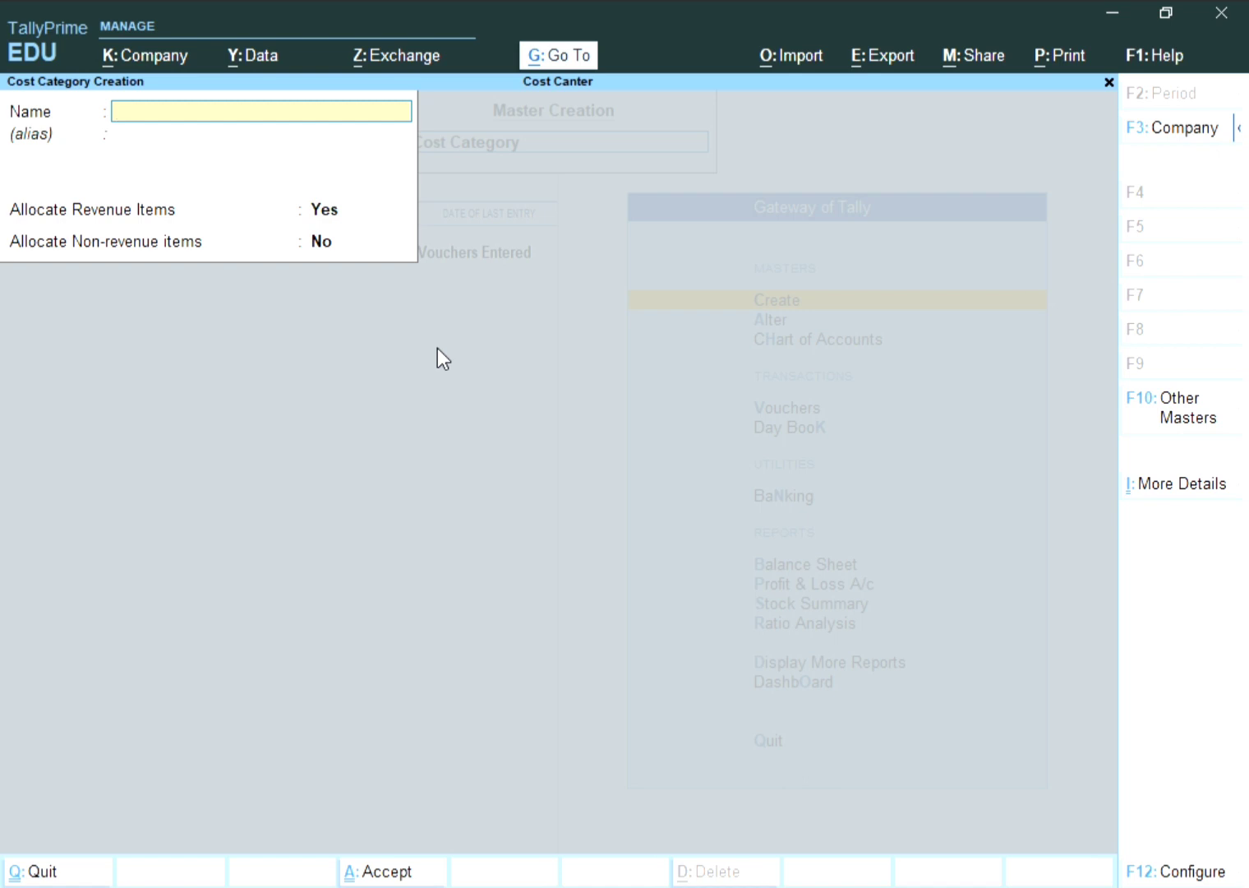
# Step: Create a cost category named Accountant with the default revenue and non-revenue allocation settings
pyautogui.write('Accountant')
pyautogui.press('Return')
pyautogui.press('Return')
pyautogui.press('Return')
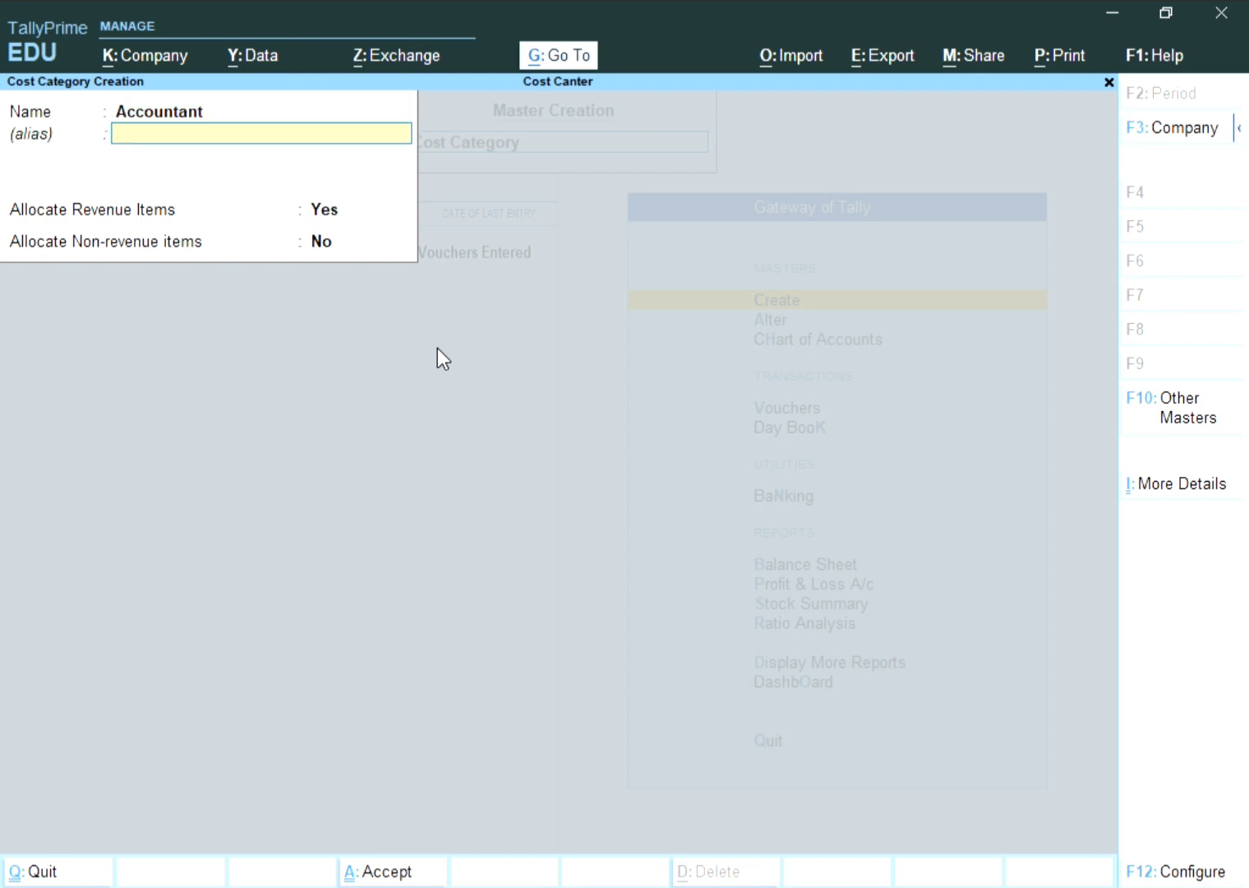
pyautogui.press('Return')
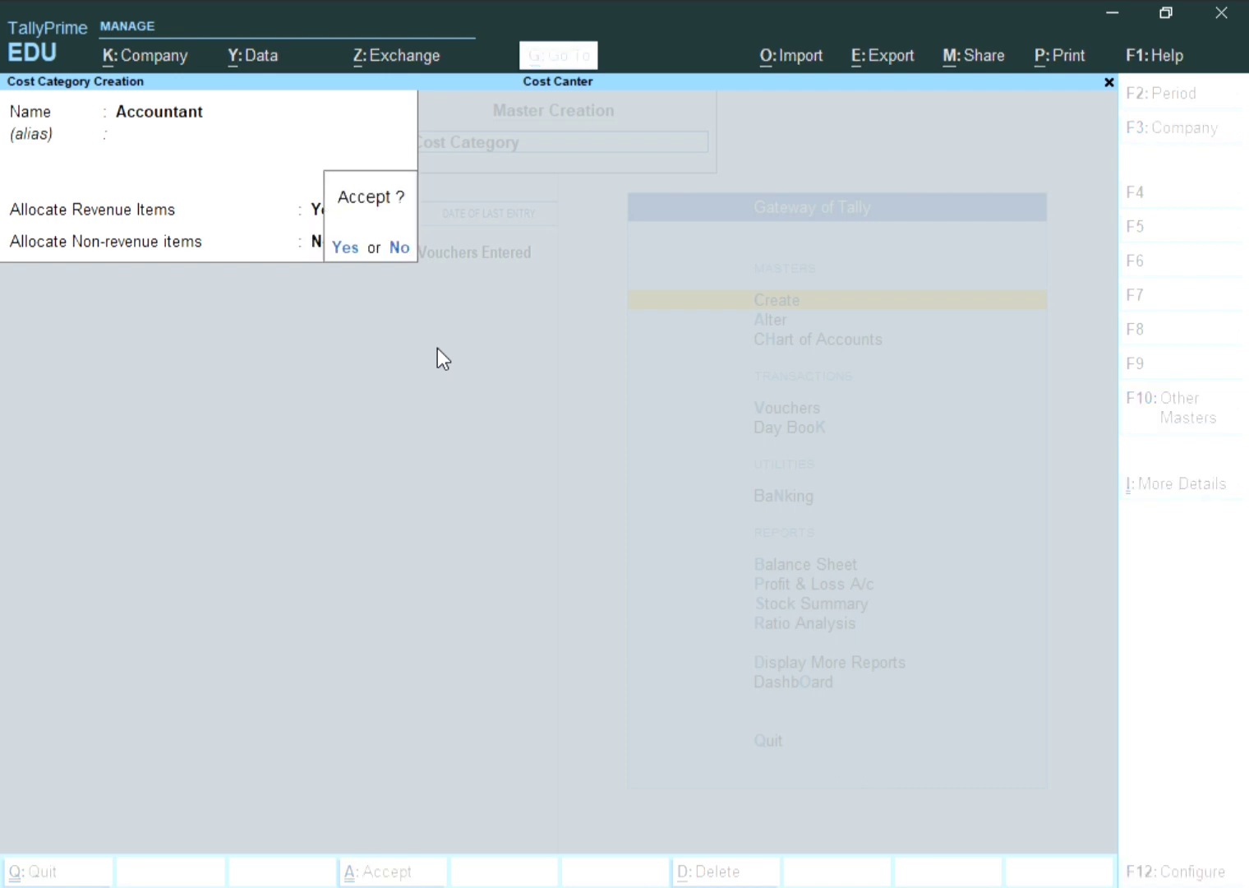
pyautogui.press('Return')
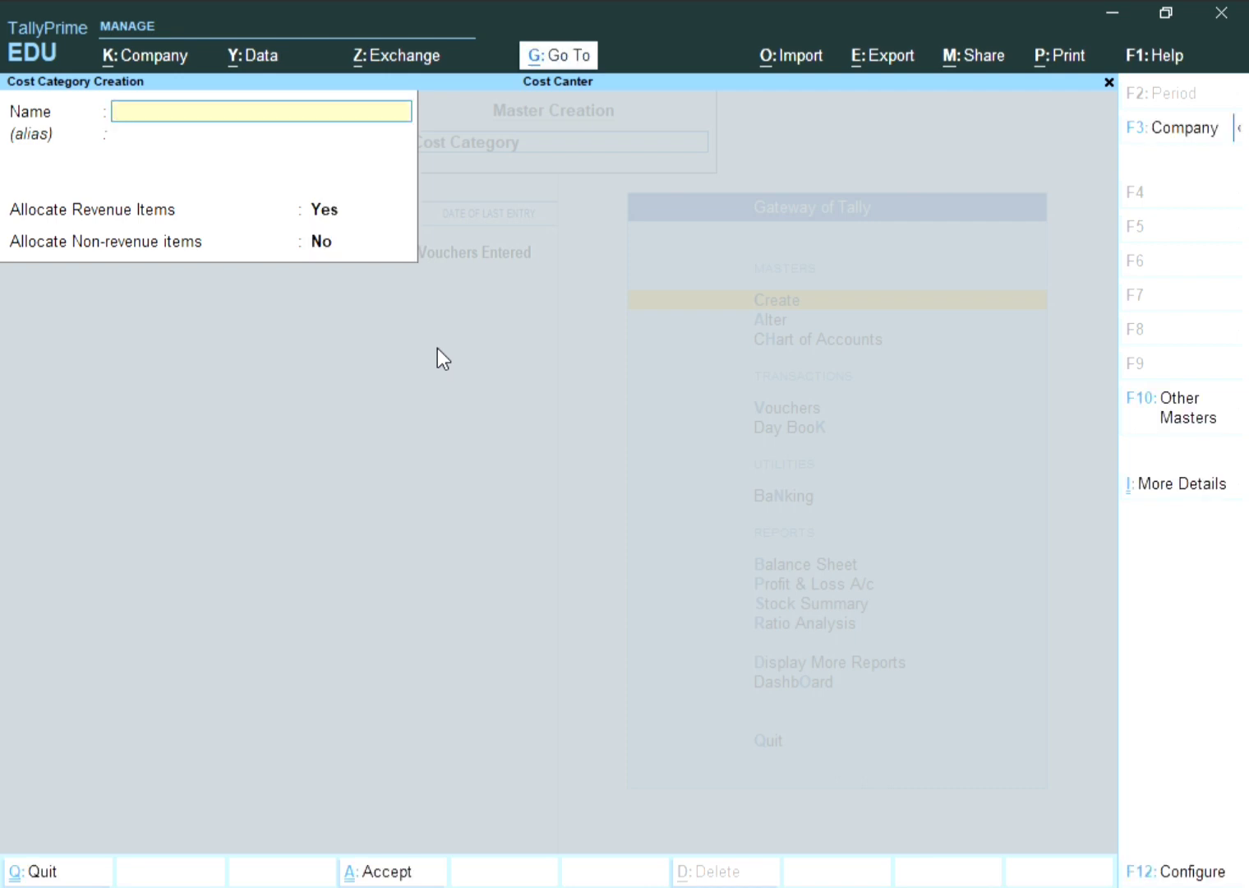
# Step: Create a cost category named Supervisor with the default revenue and non-revenue allocation settings
pyautogui.write('Supervisor')
pyautogui.press('Return')
pyautogui.press('Return')
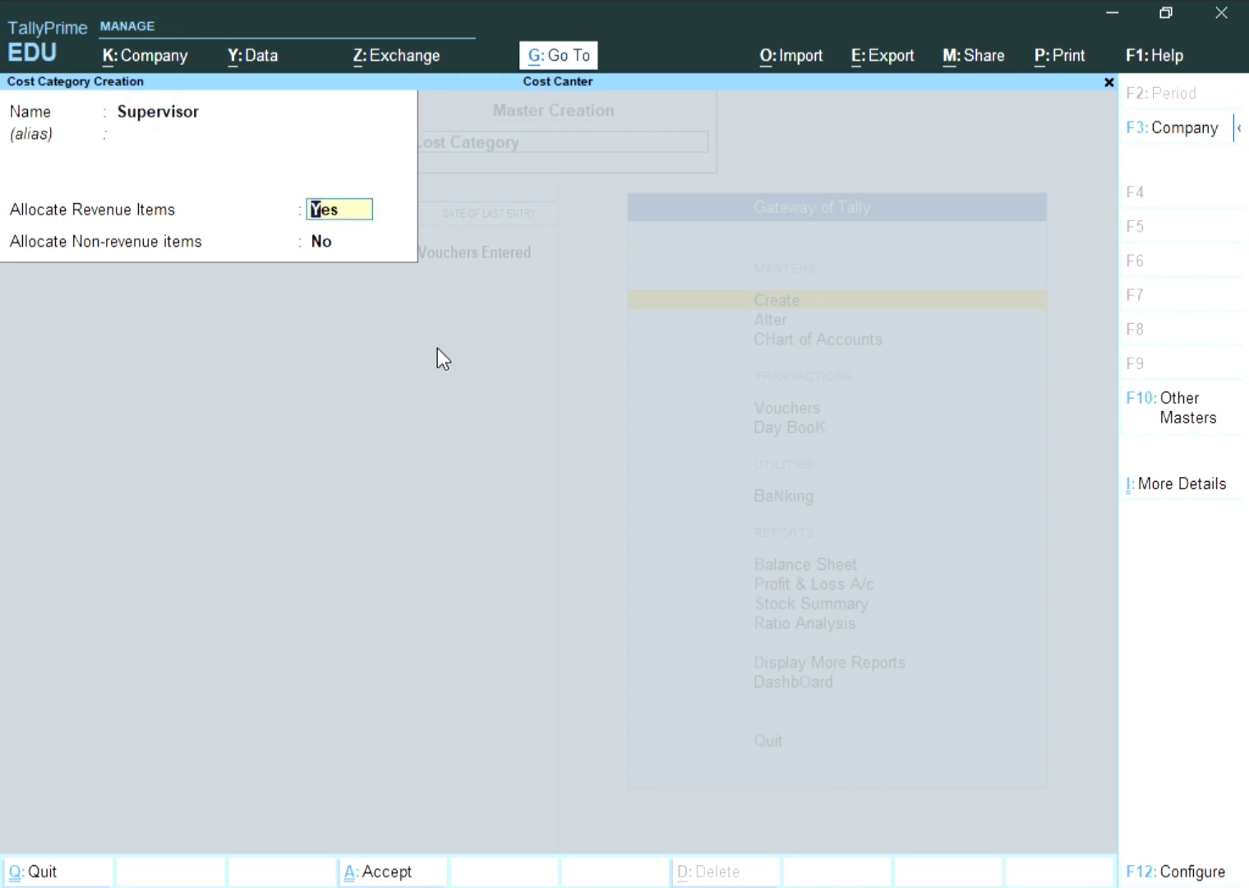
pyautogui.press('Return')
pyautogui.press('Return')
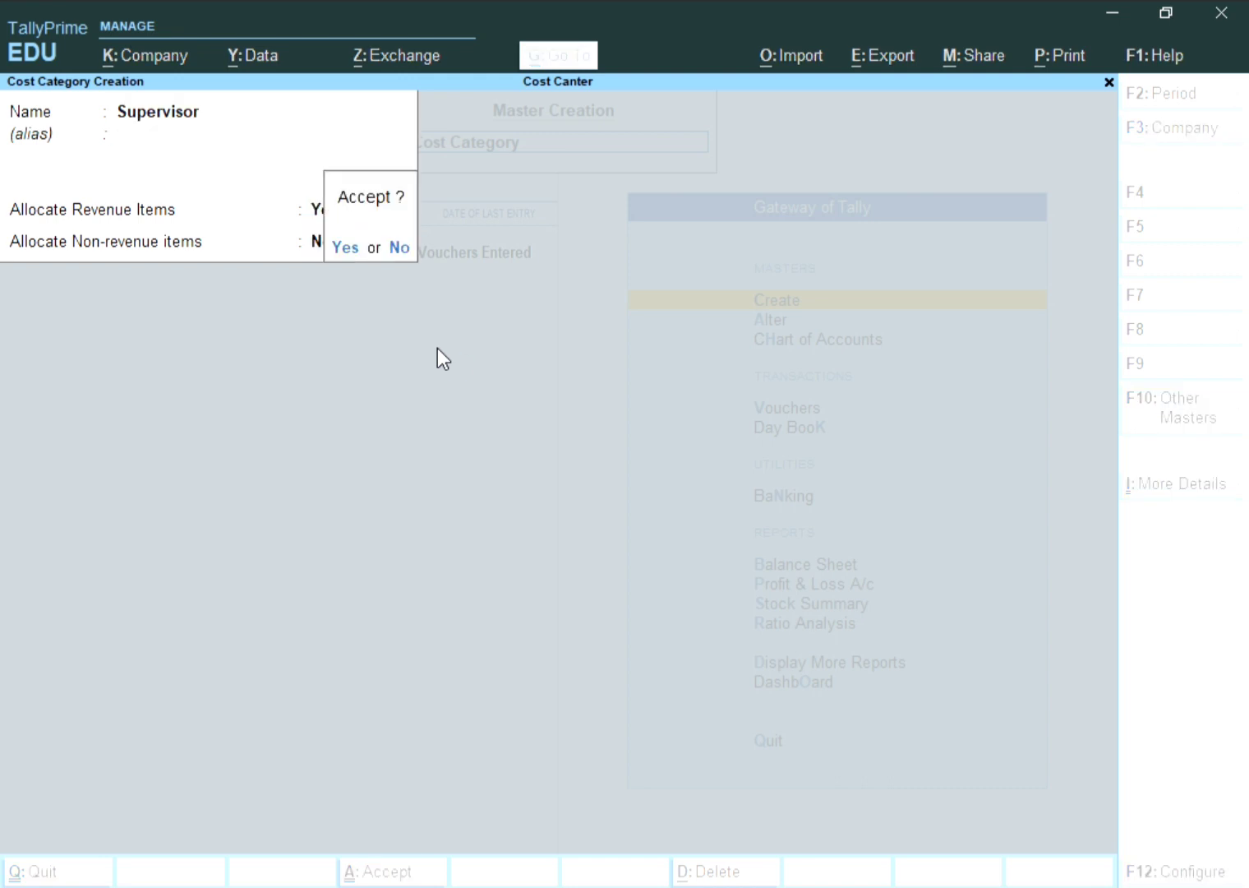
pyautogui.press('Return')
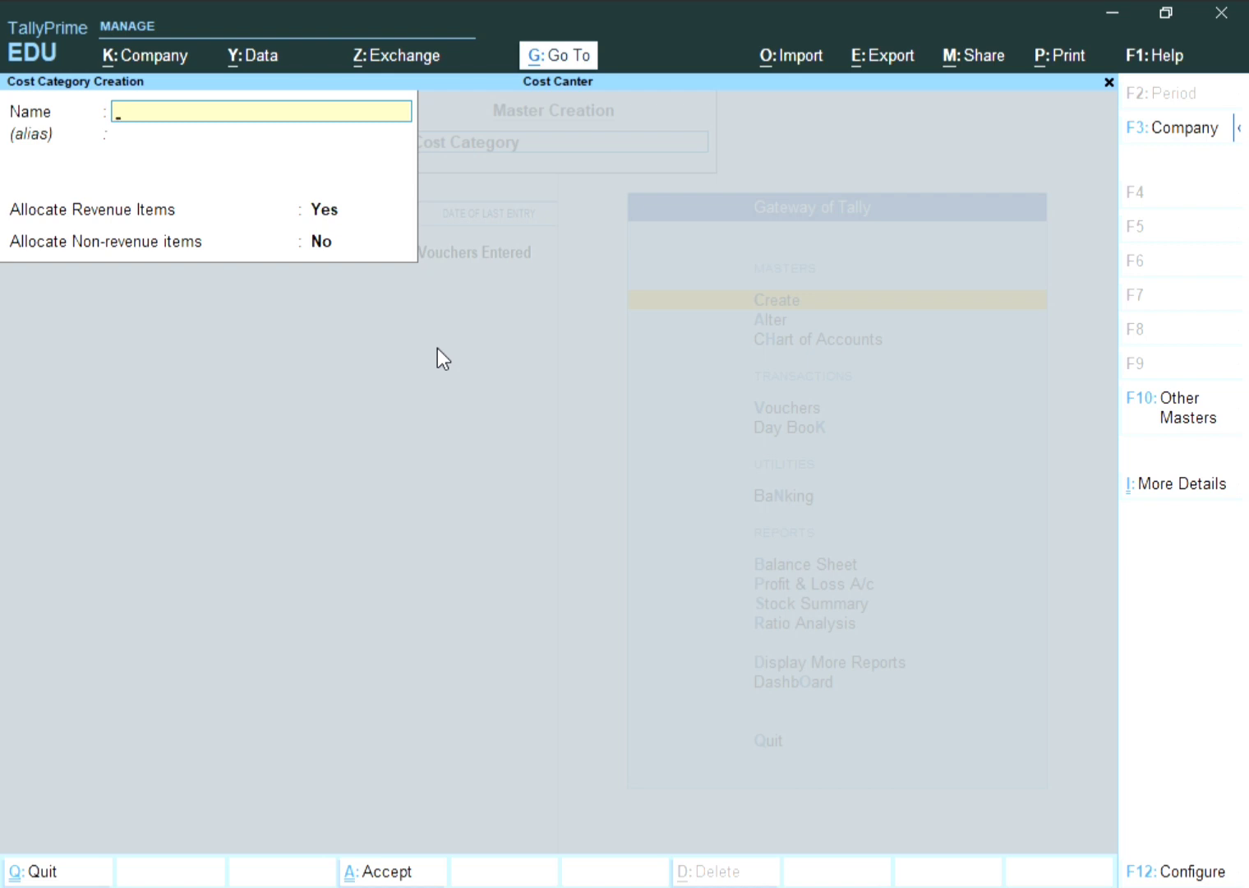
# Step: Create a cost category named Employee with the default allocation settings and quit cost category creation
pyautogui.write('Empo')
pyautogui.press('BackSpace')
pyautogui.write('loyee')
pyautogui.press('Return')
pyautogui.press('Return')
pyautogui.press('Return')
pyautogui.press('Return')
pyautogui.press('Escape')
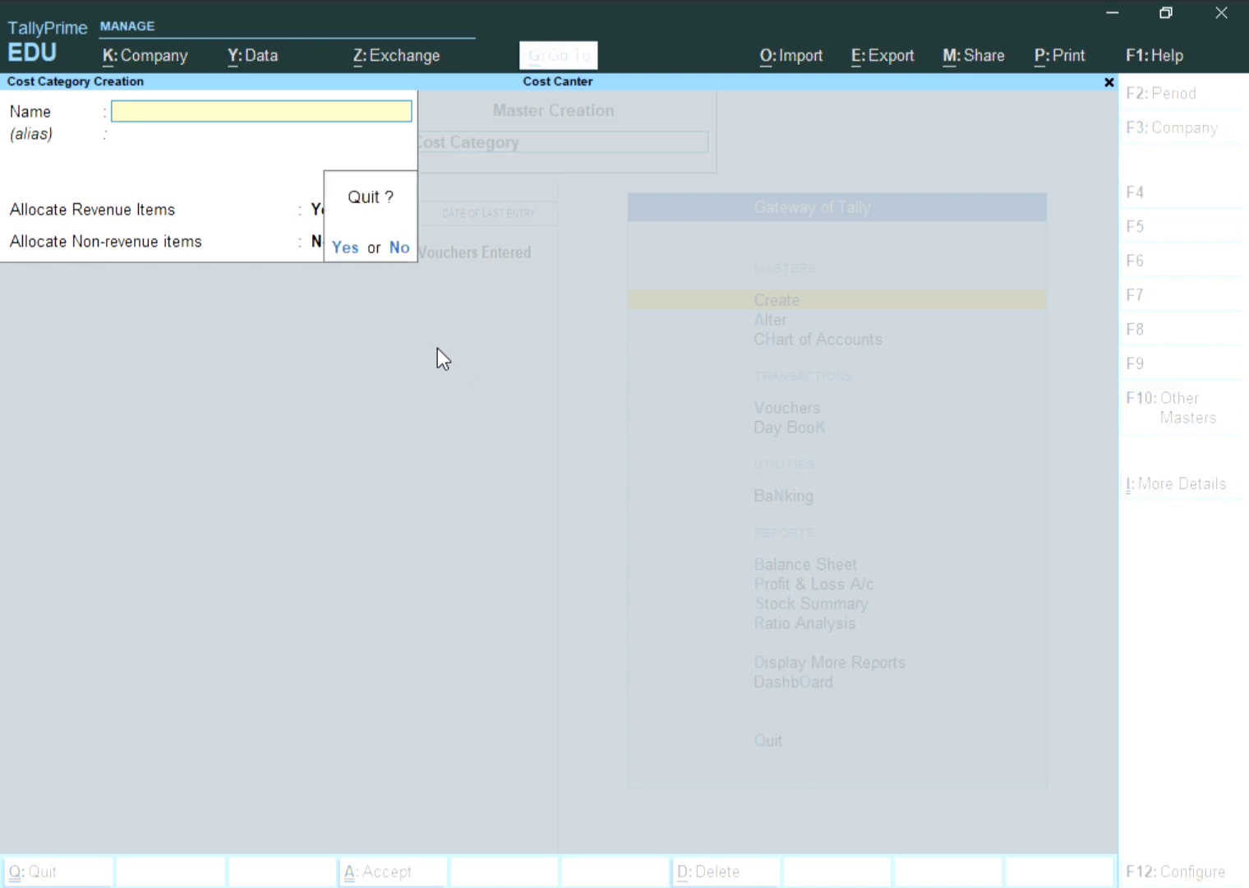
pyautogui.press('Return')
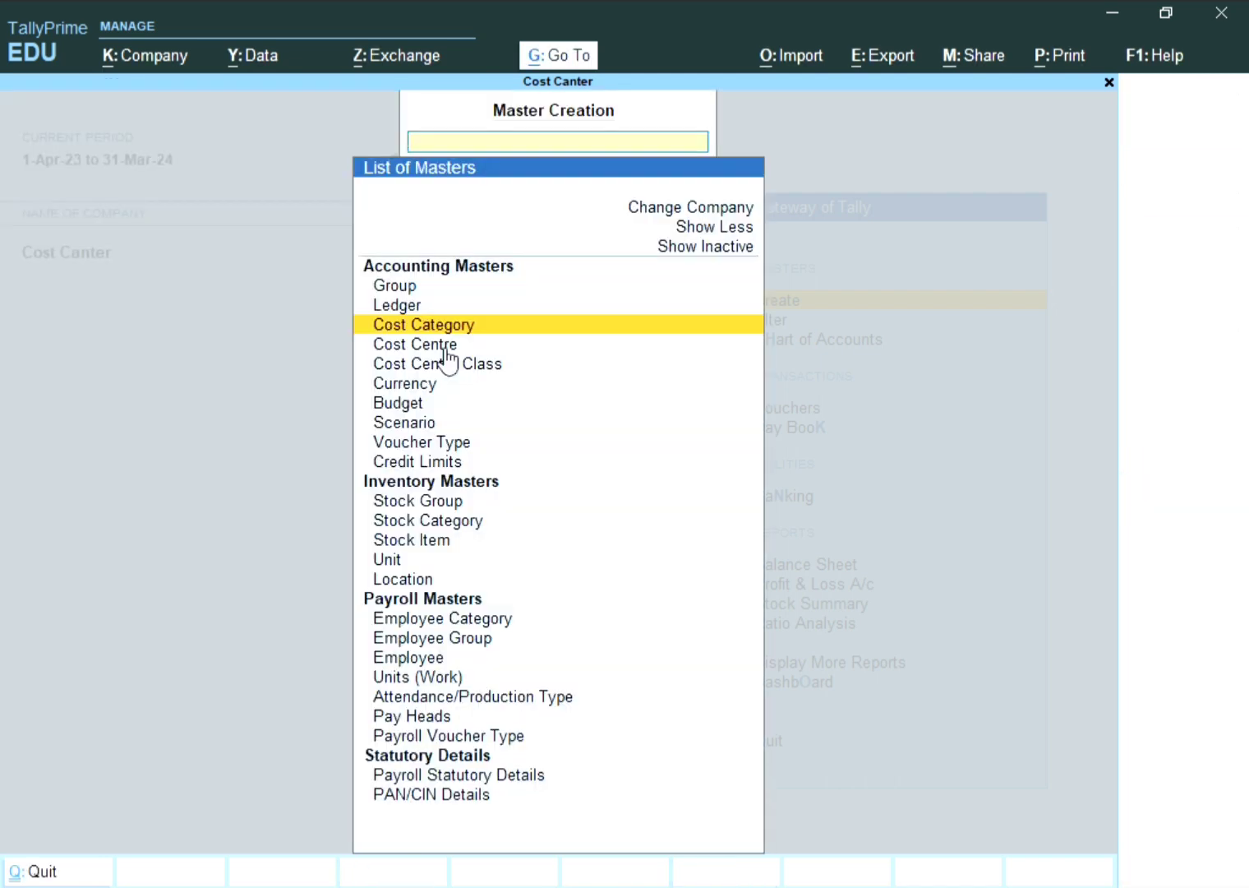
# Step: Create a cost centre in the Worker category under Primary, entering the worker's first name
pyautogui.click(415, 345)
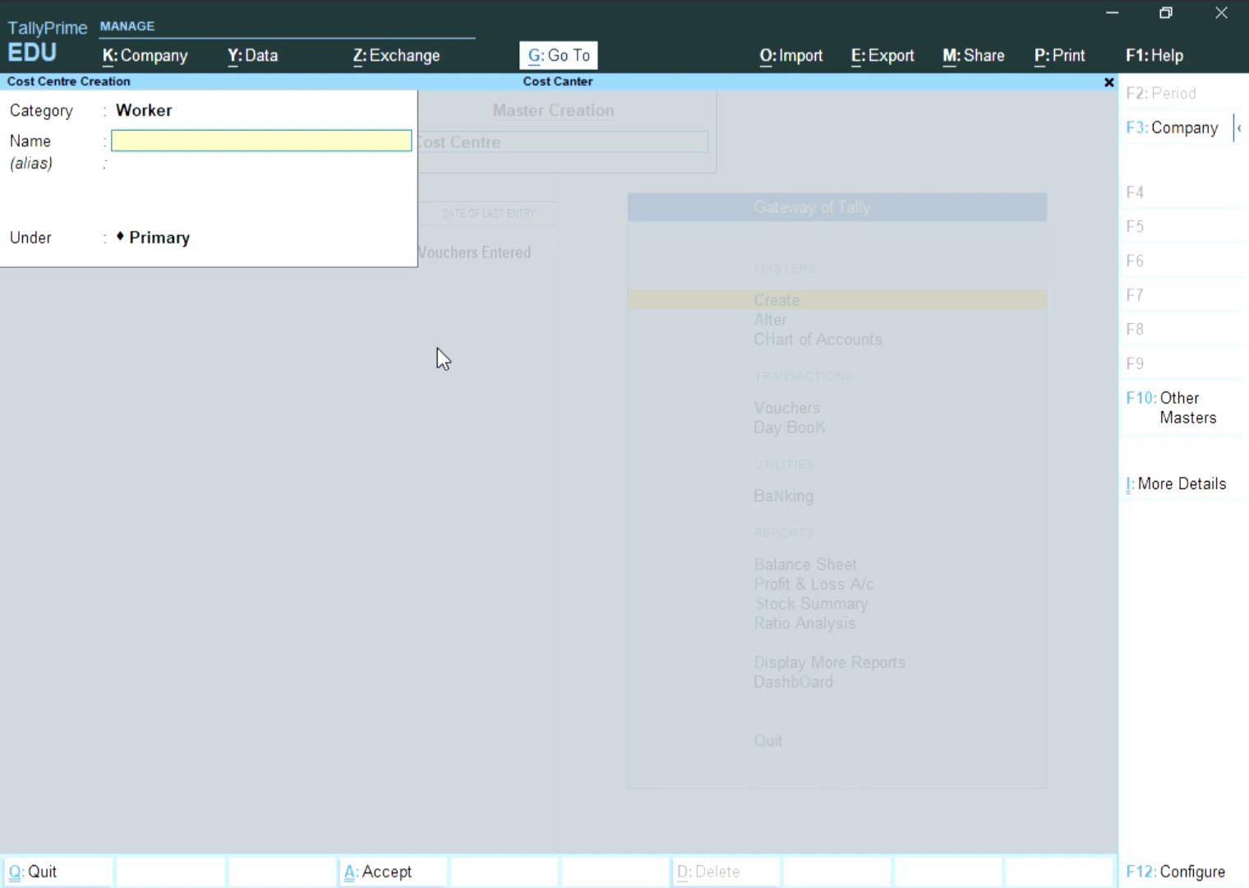
pyautogui.write('Abhishek')
pyautogui.press('Return')
pyautogui.press('Return')
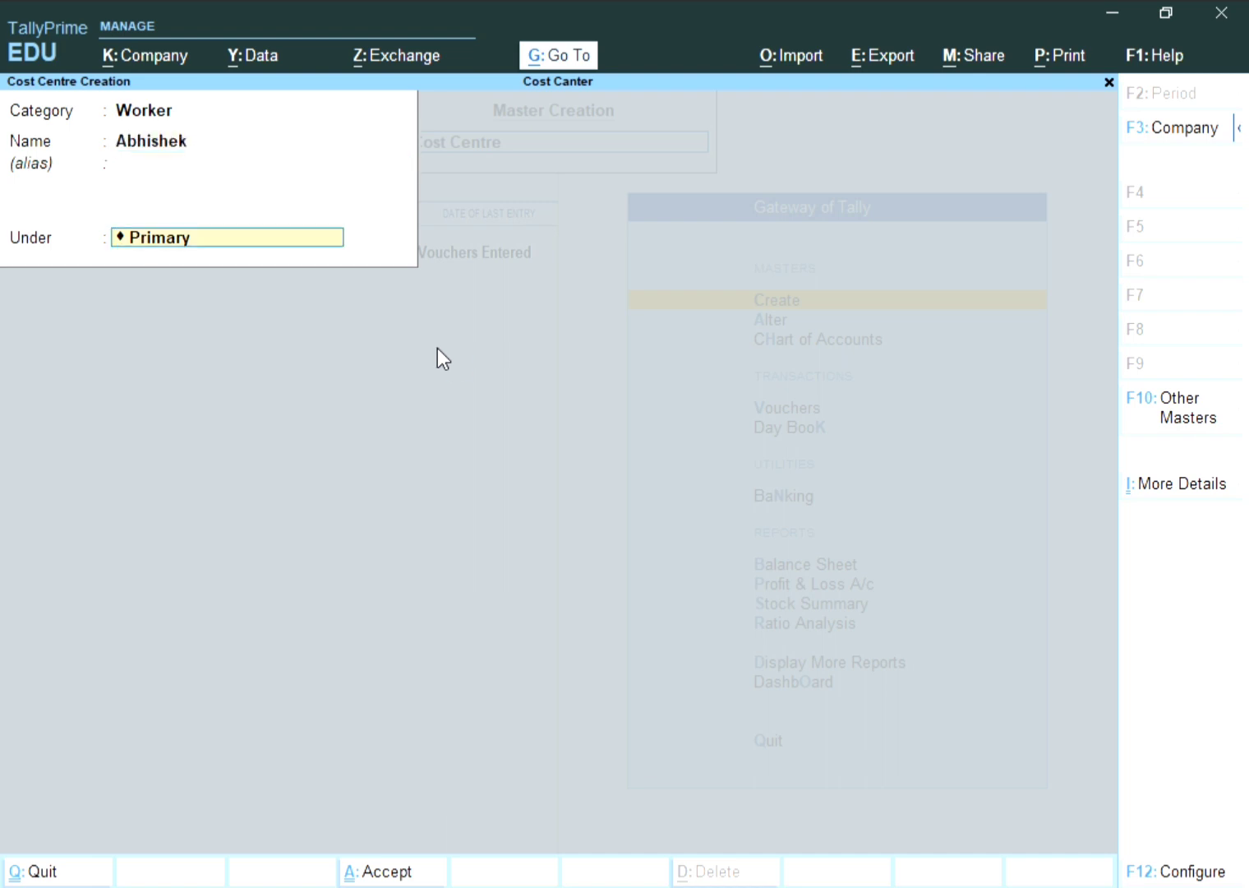
pyautogui.press('Return')
pyautogui.press('Return')
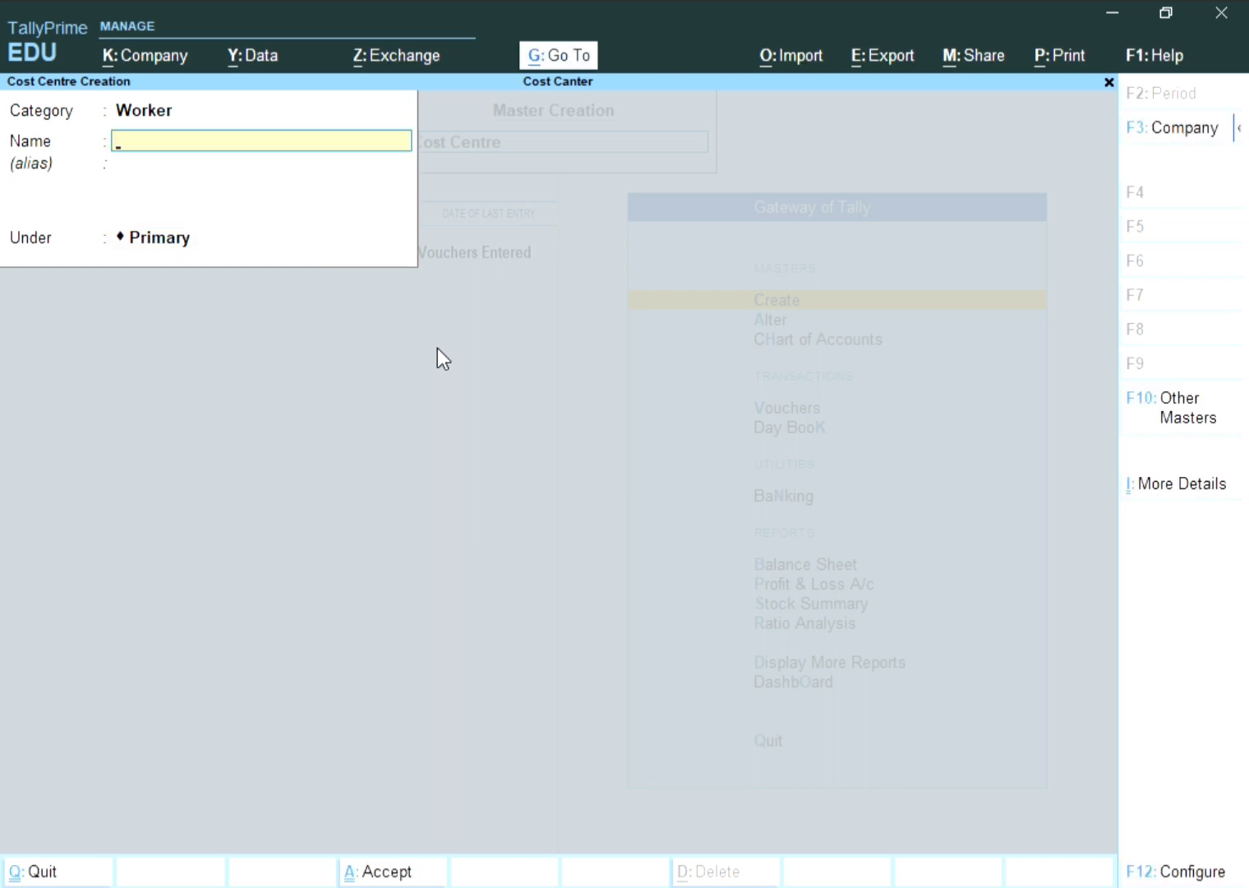
# Step: Create a cost centre in the Accountant category under Primary, entering the accountant's first name
pyautogui.press('BackSpace')
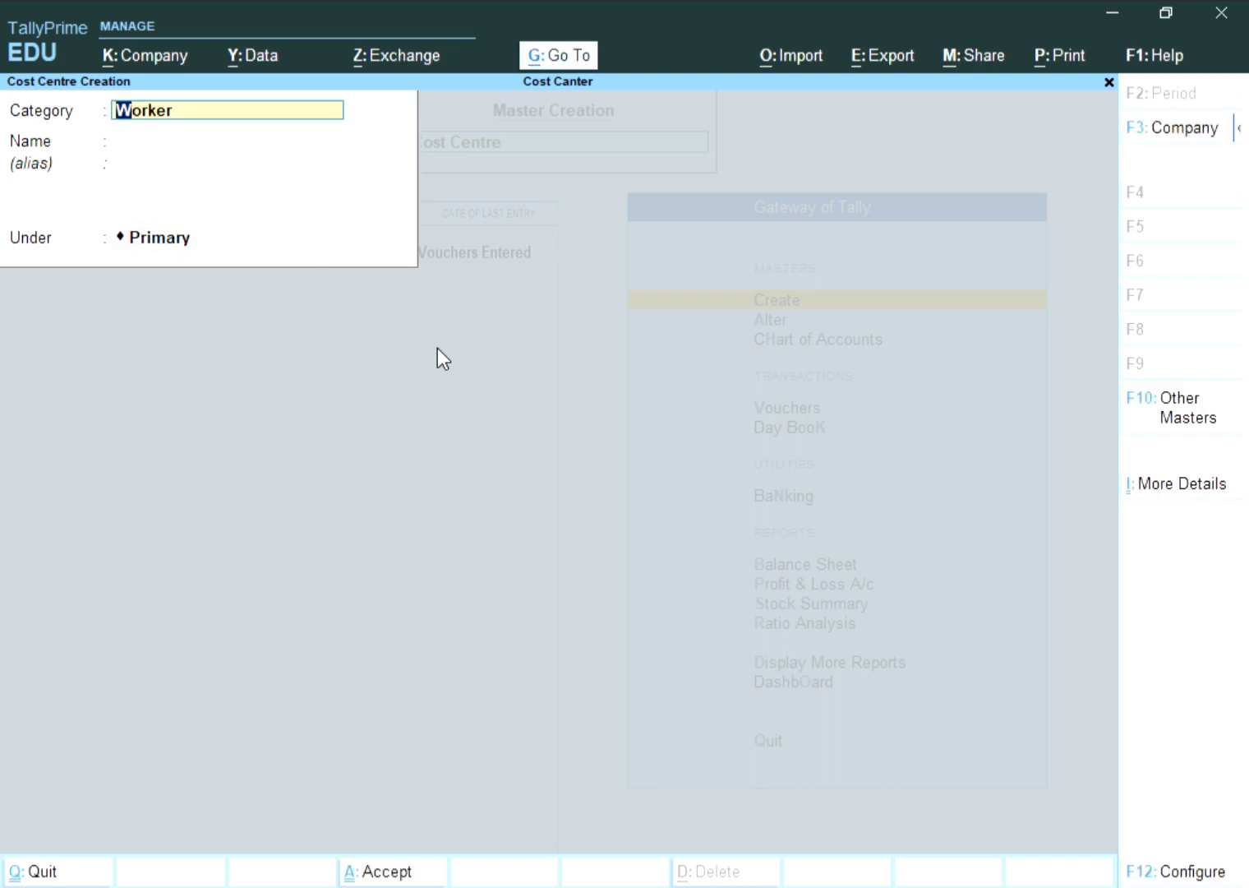
pyautogui.press('BackSpace')
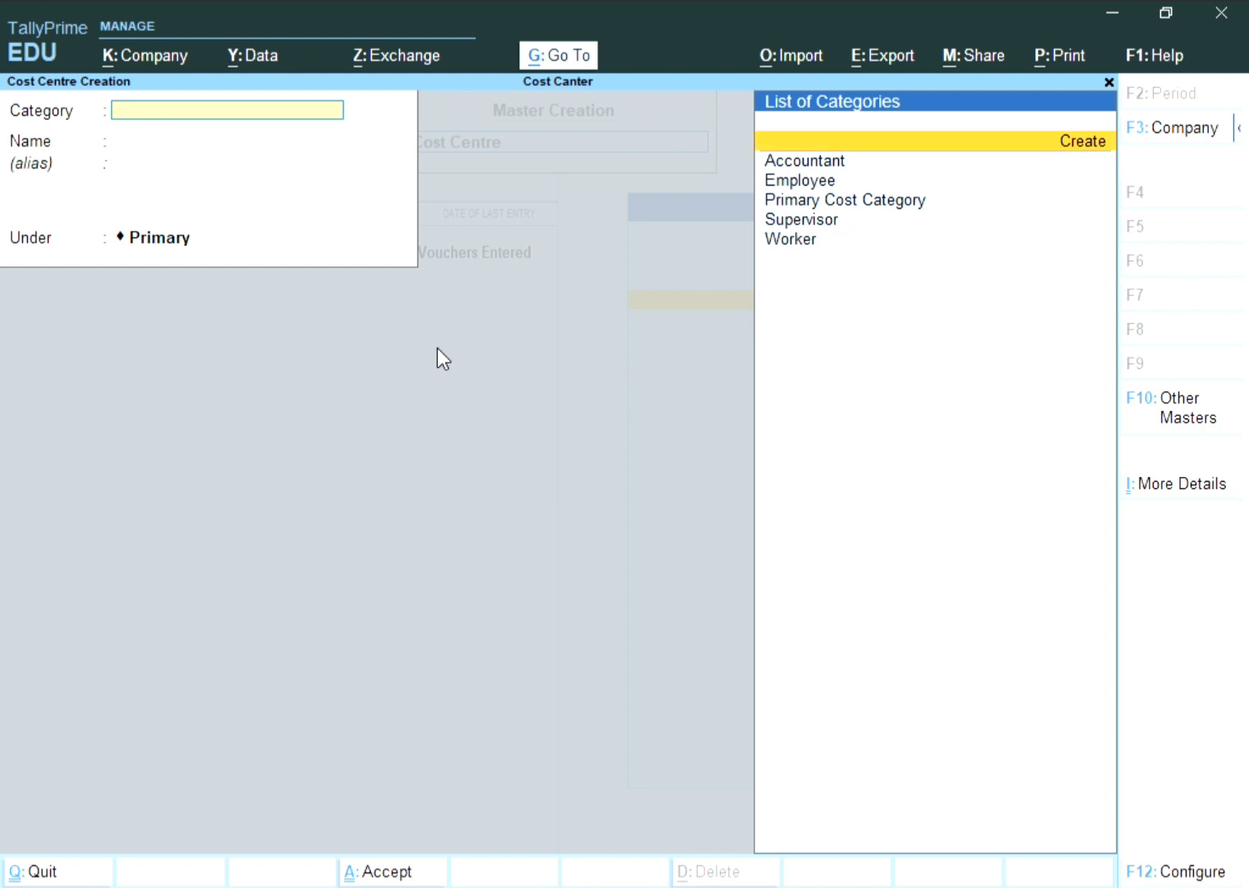
pyautogui.press('Down')
pyautogui.press('Down')
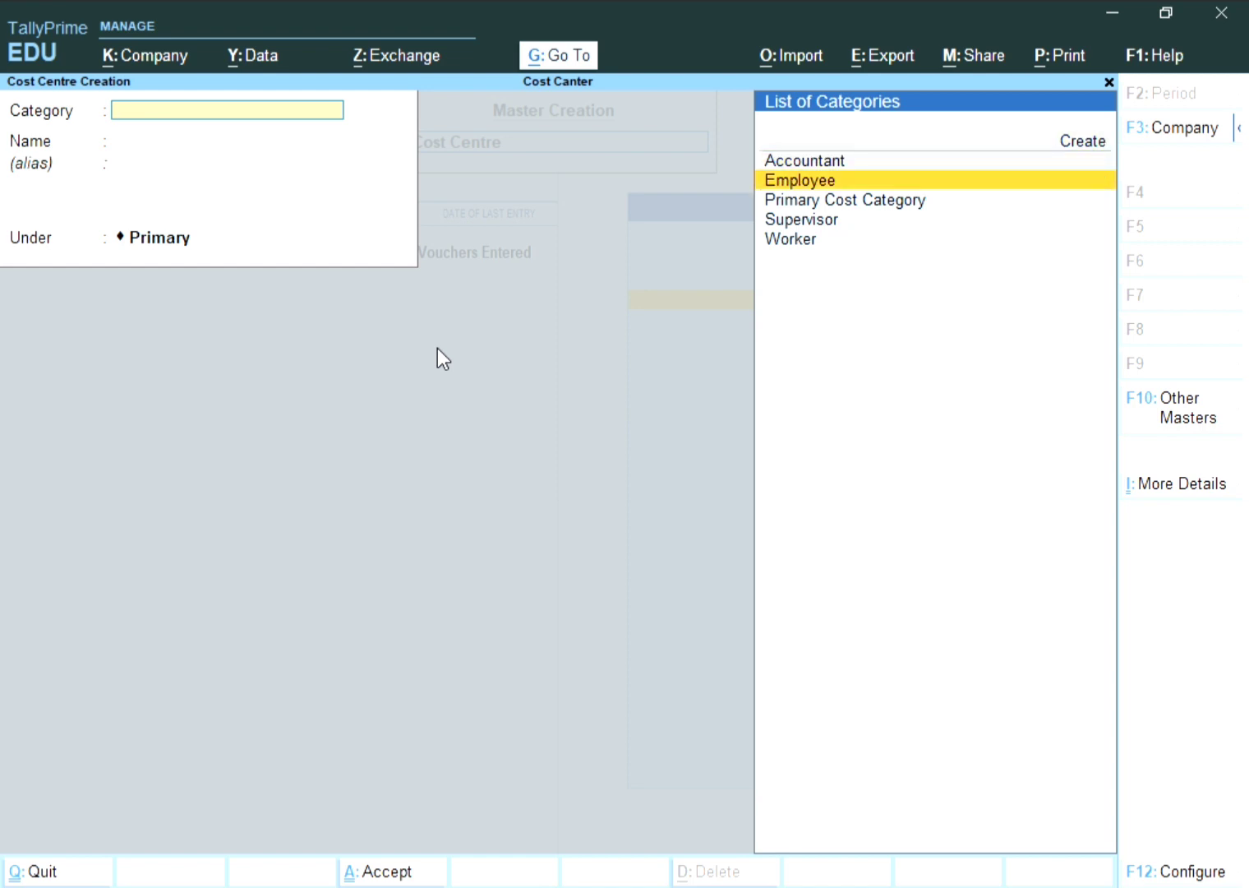
pyautogui.press('Up')
pyautogui.press('Return')
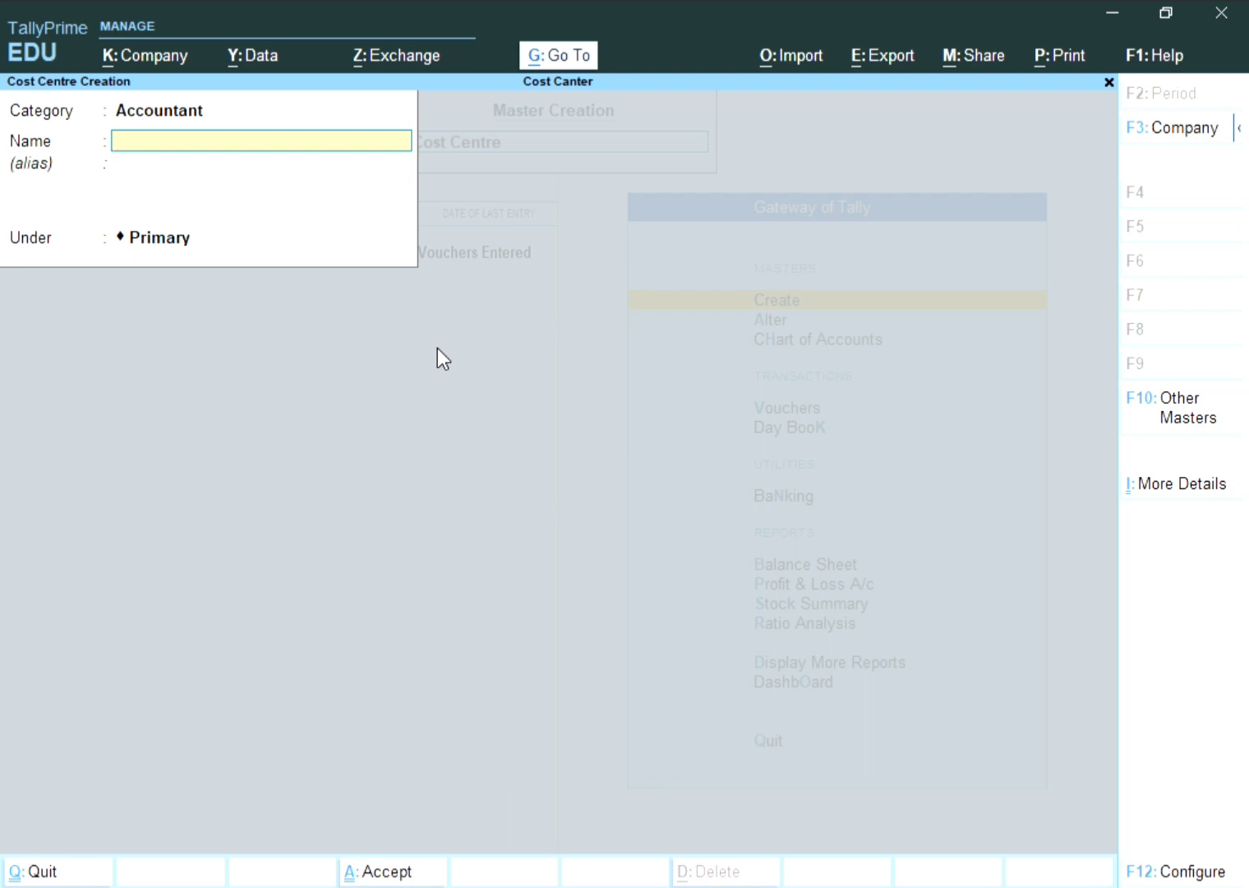
pyautogui.write('Satyam')
pyautogui.press('Return')
pyautogui.press('Return')
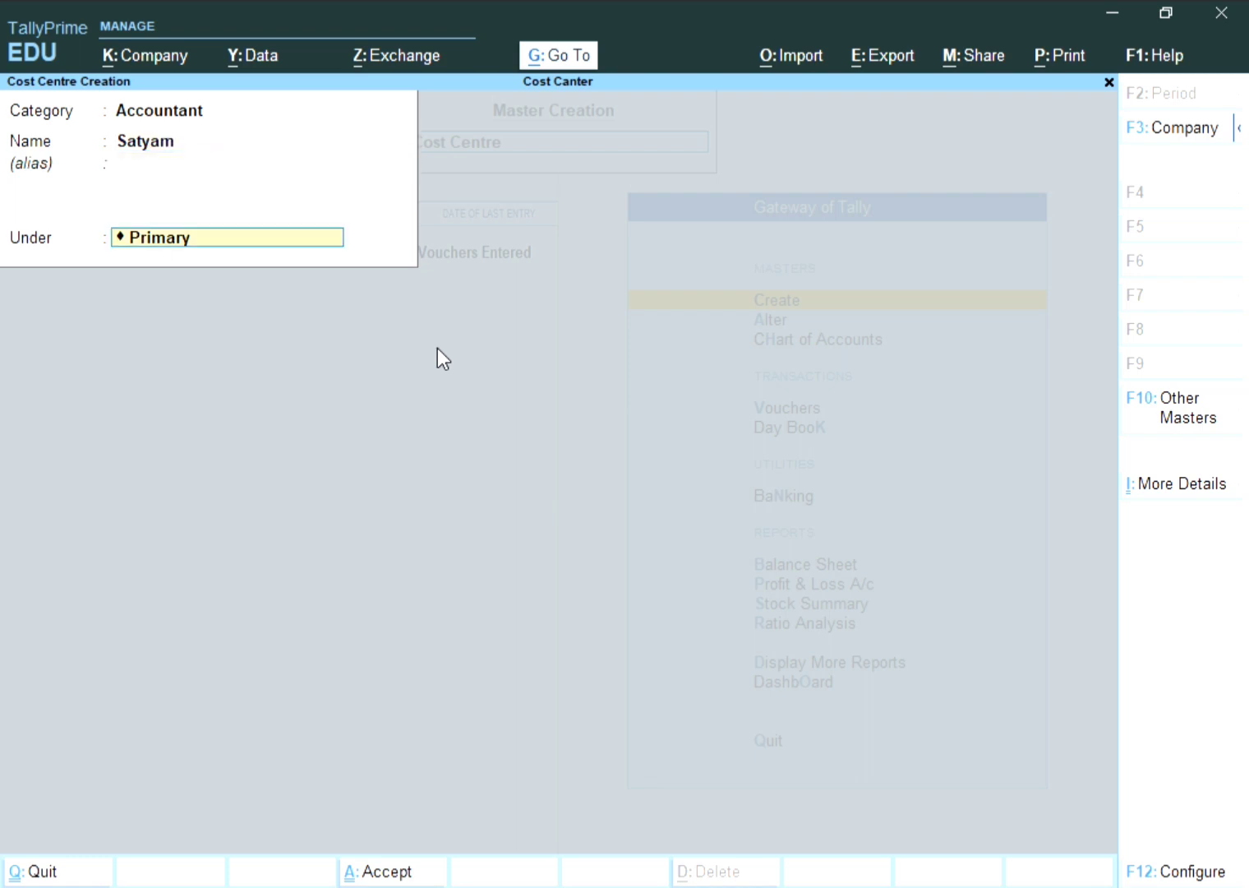
pyautogui.press('Return')
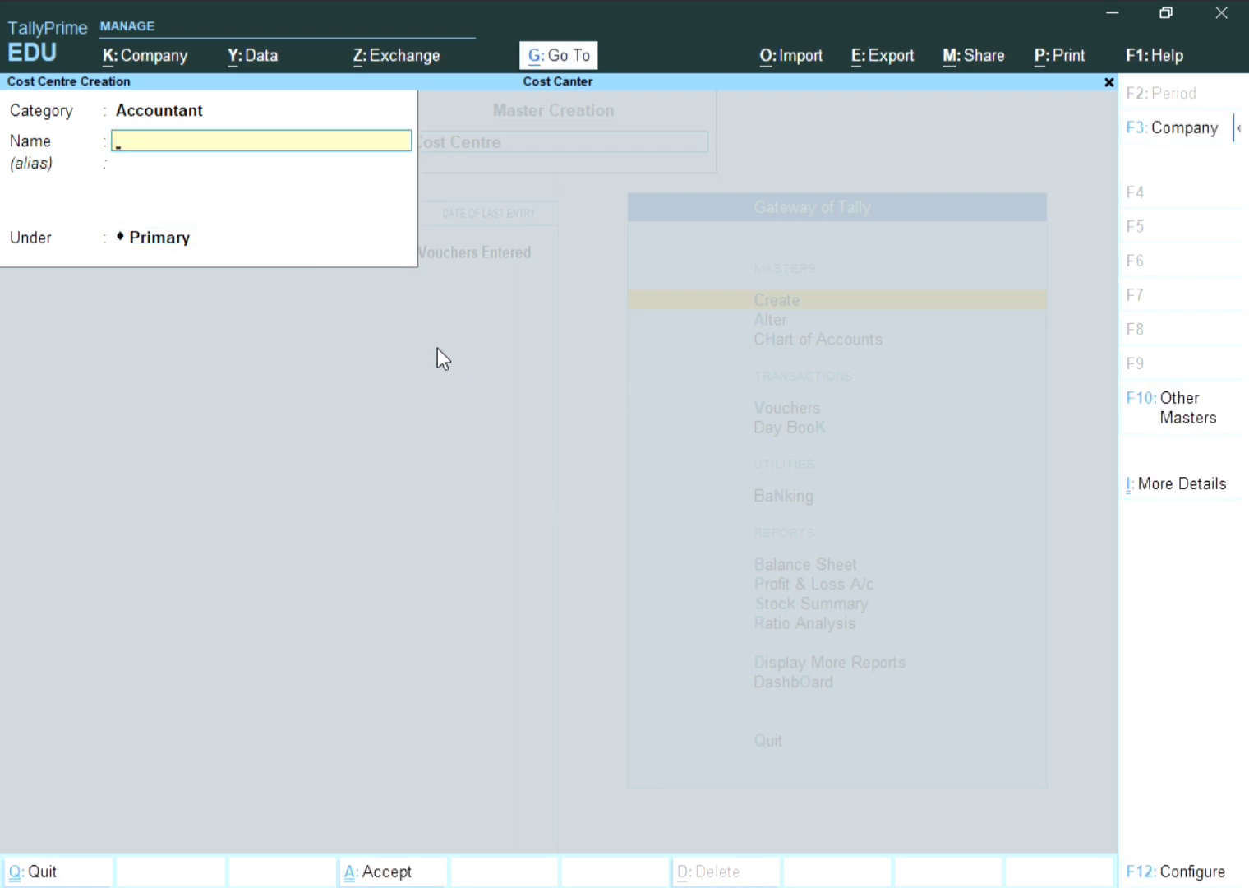
# Step: Create a cost centre in the Employee category under Primary, entering the employee's first name
pyautogui.press('BackSpace')
pyautogui.press('BackSpace')
pyautogui.press('Down')
pyautogui.press('Down')
pyautogui.press('Down')
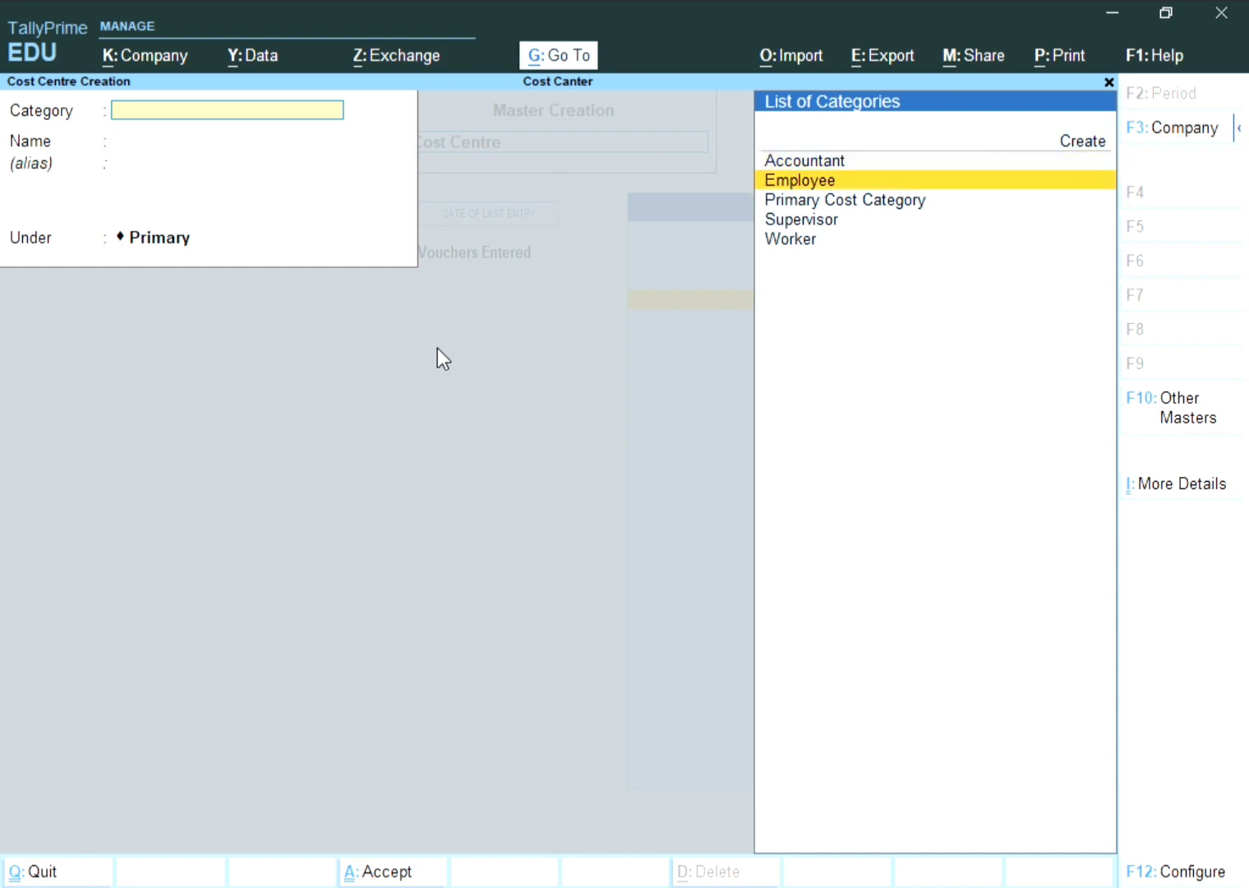
pyautogui.press('Return')
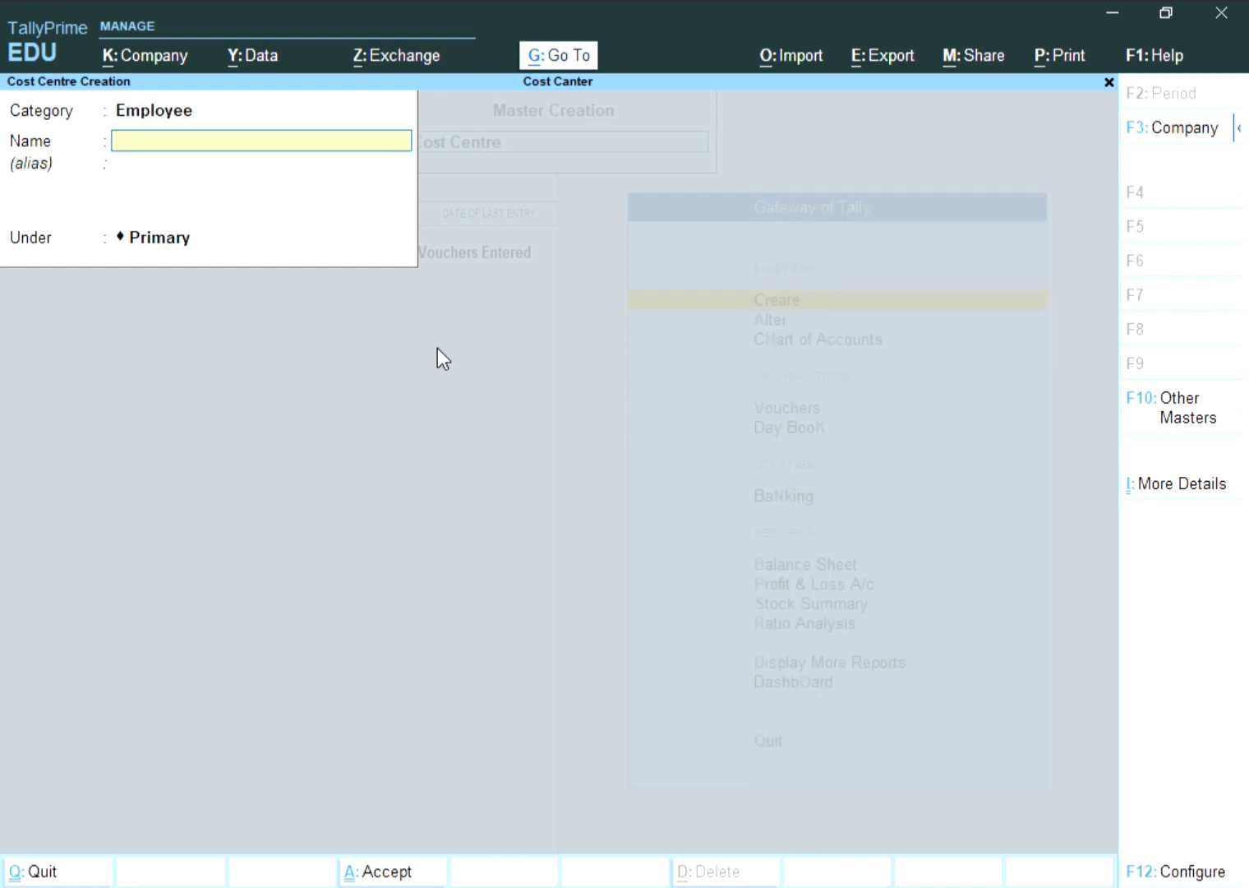
pyautogui.write('Rajneesh')
pyautogui.press('Return')
pyautogui.press('Return')
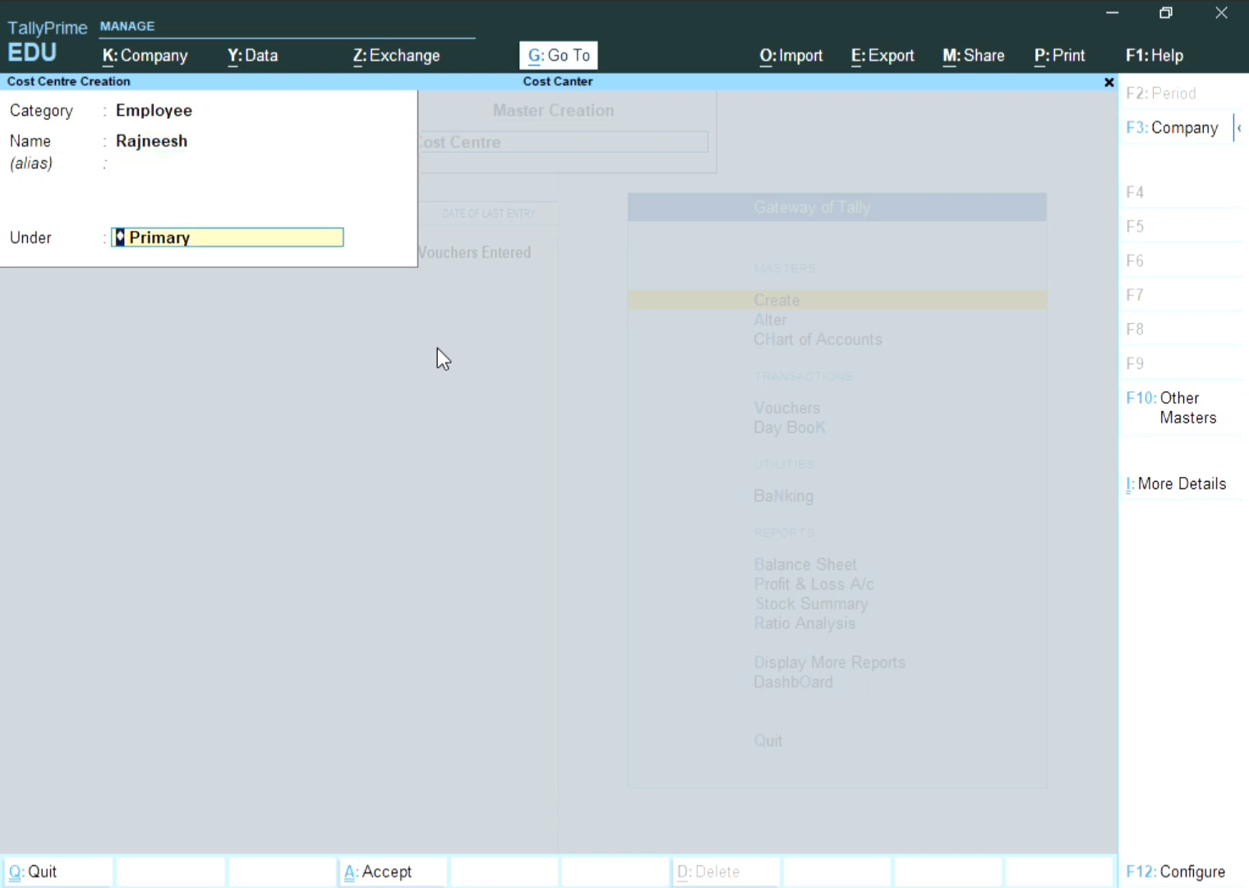
pyautogui.press('Return')
pyautogui.press('Return')
# Step: Create a cost centre in the Supervisor category under Primary, entering the supervisor's first name
pyautogui.press('BackSpace')
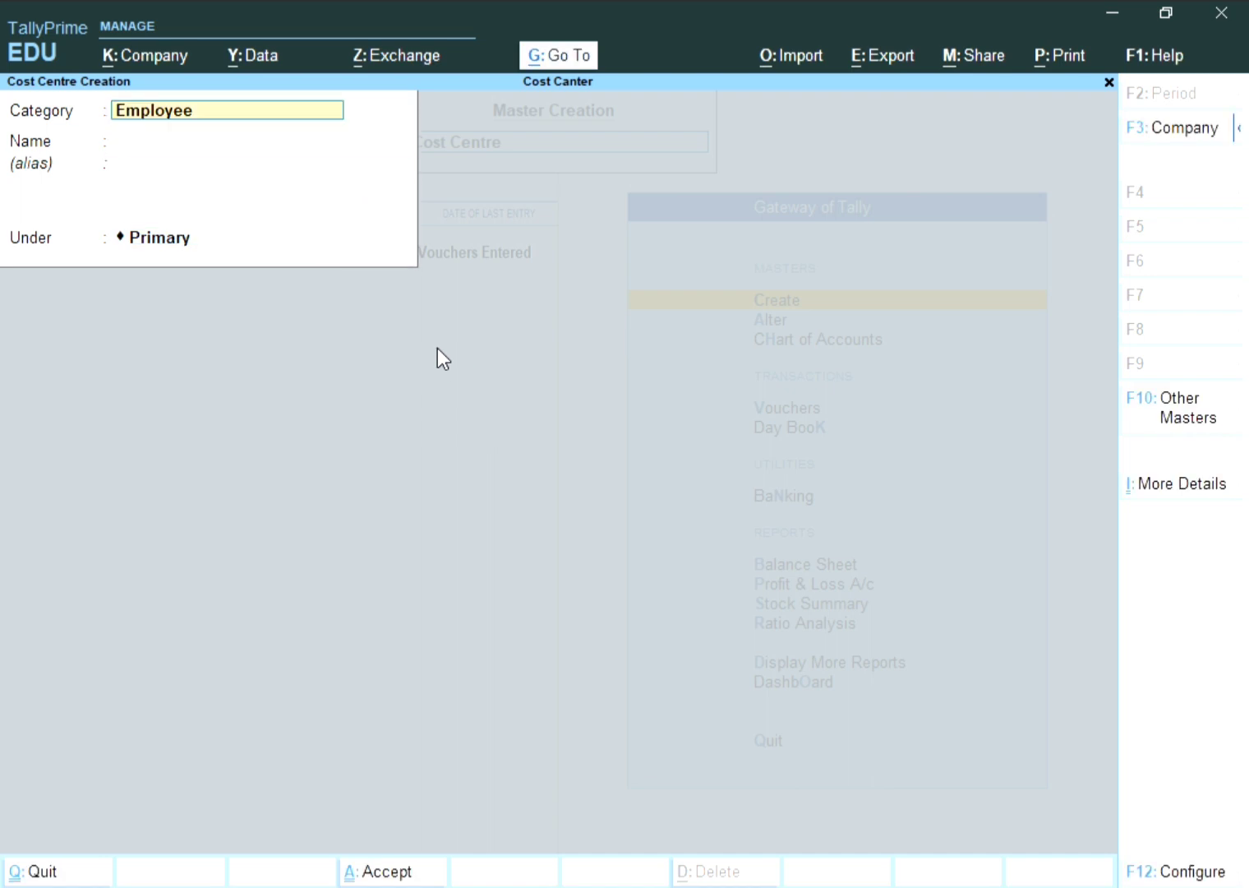
pyautogui.press('BackSpace')
pyautogui.press('Down')
pyautogui.press('Down')
pyautogui.press('Down')
pyautogui.press('Down')
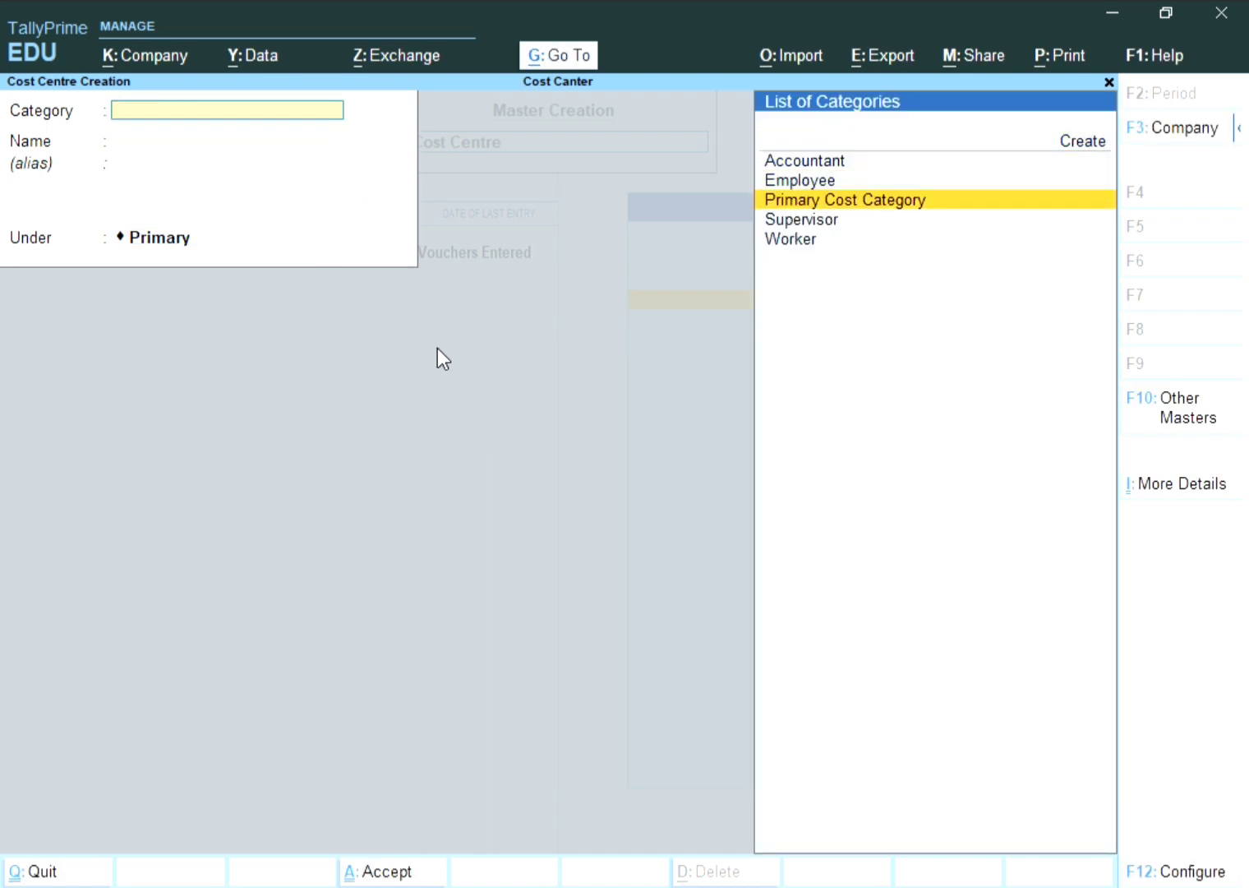
pyautogui.press('Return')
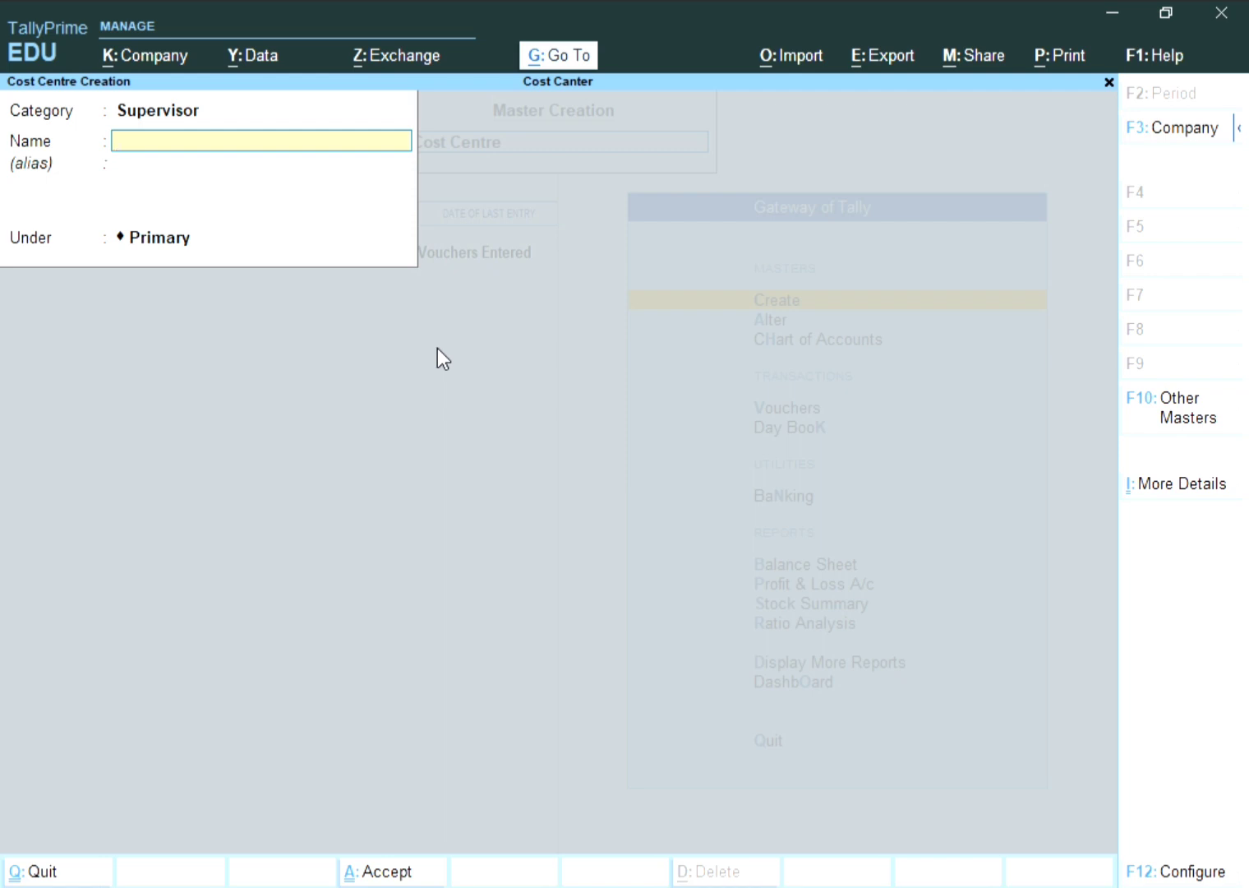
pyautogui.write('Ankush')
pyautogui.press('Return')
pyautogui.press('Return')
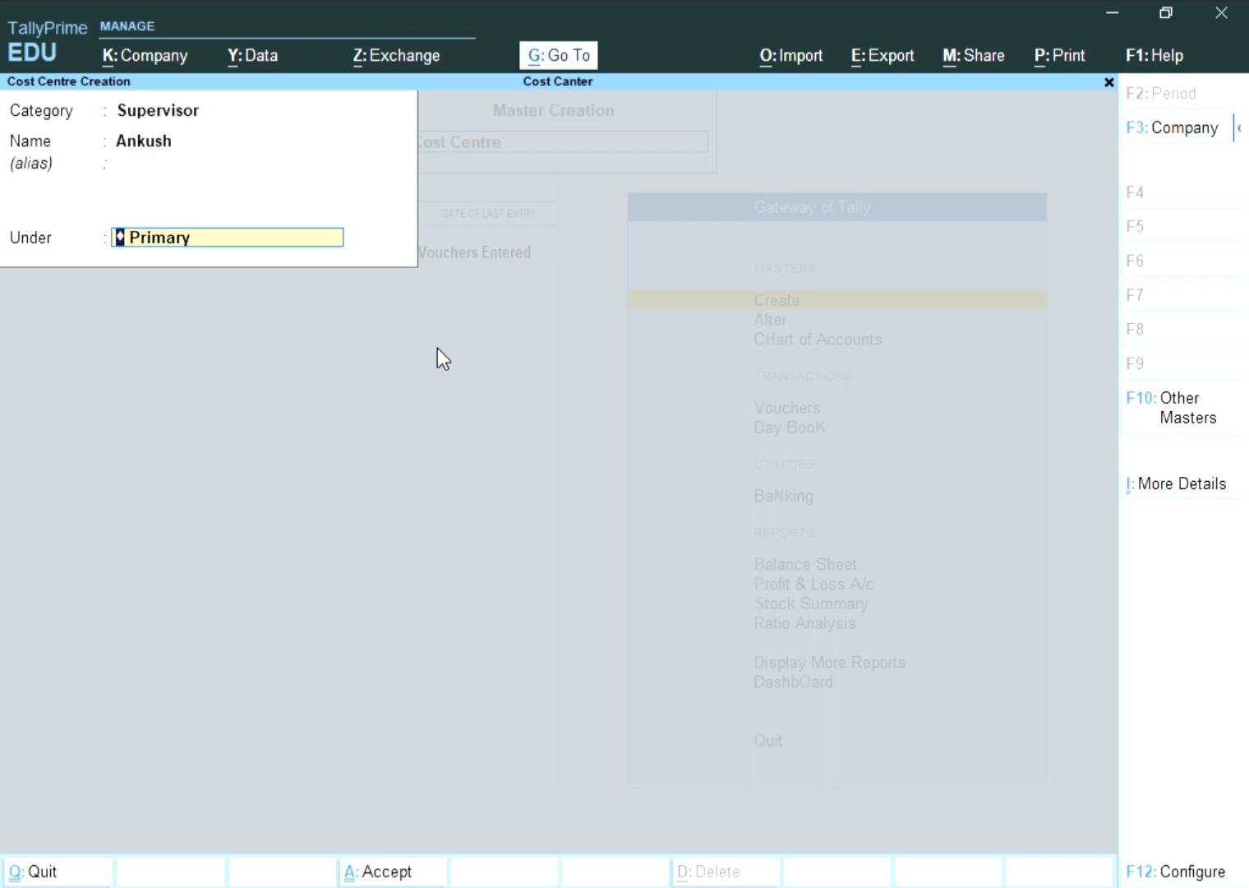
pyautogui.press('Return')
pyautogui.press('Return')
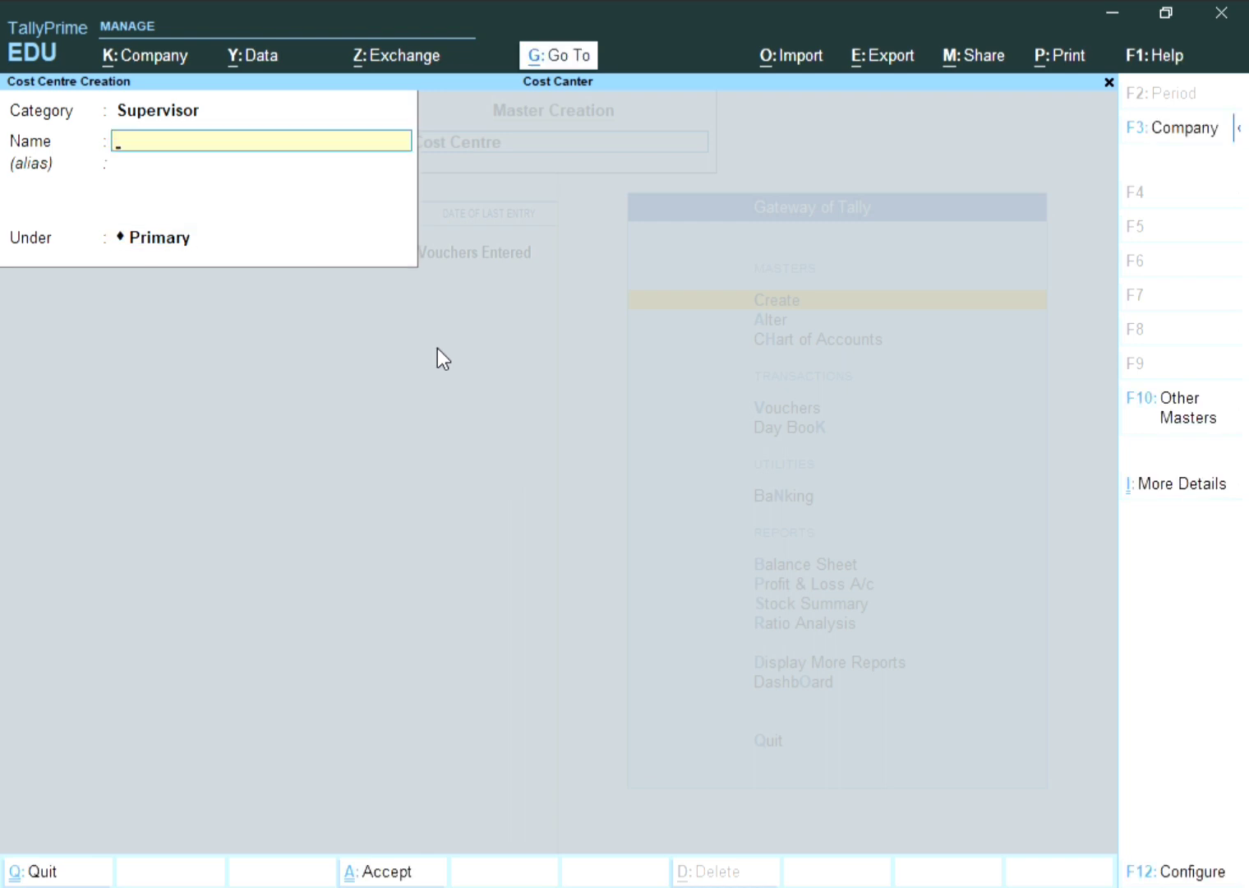
# Step: Leave cost centre creation and start a new ledger named Salary
pyautogui.press('Escape')
pyautogui.press('y')
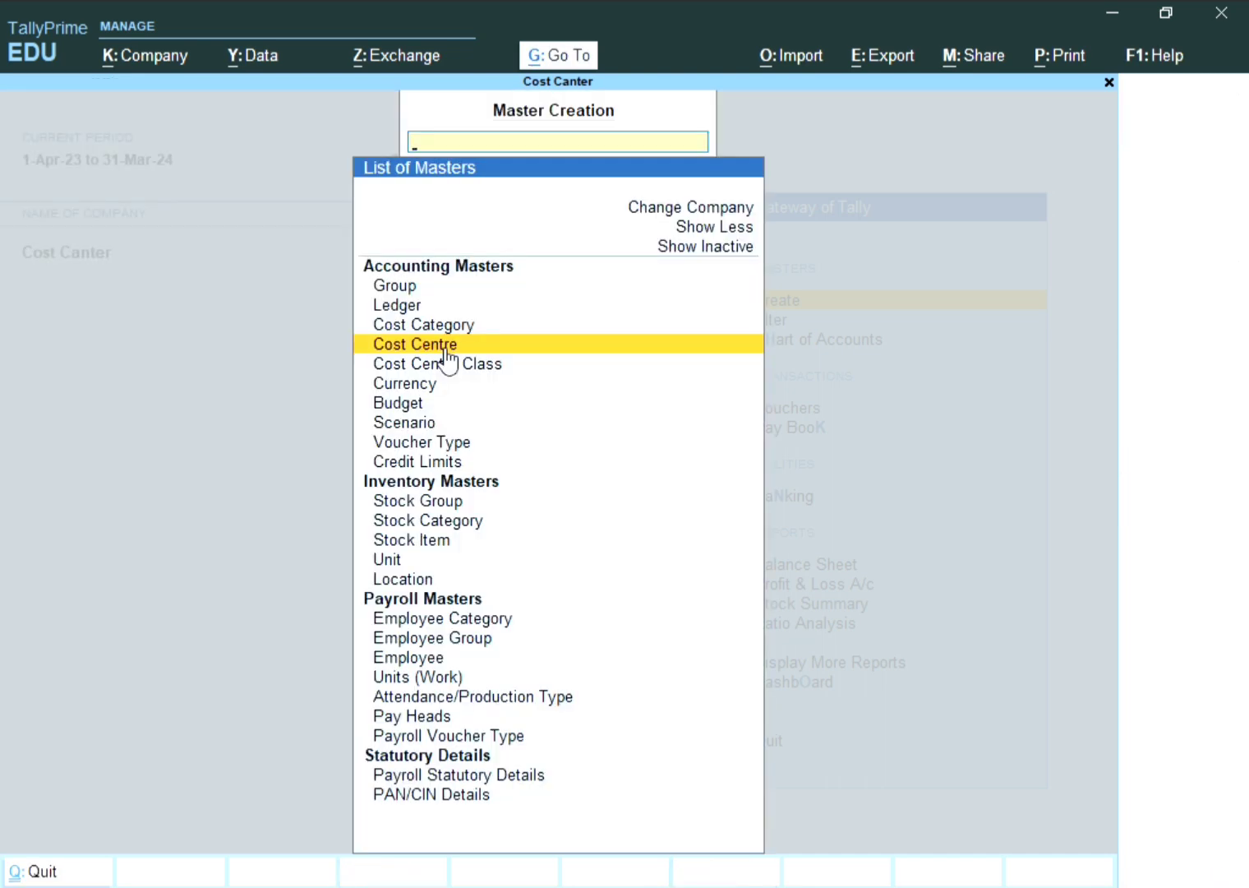
pyautogui.press('Escape')
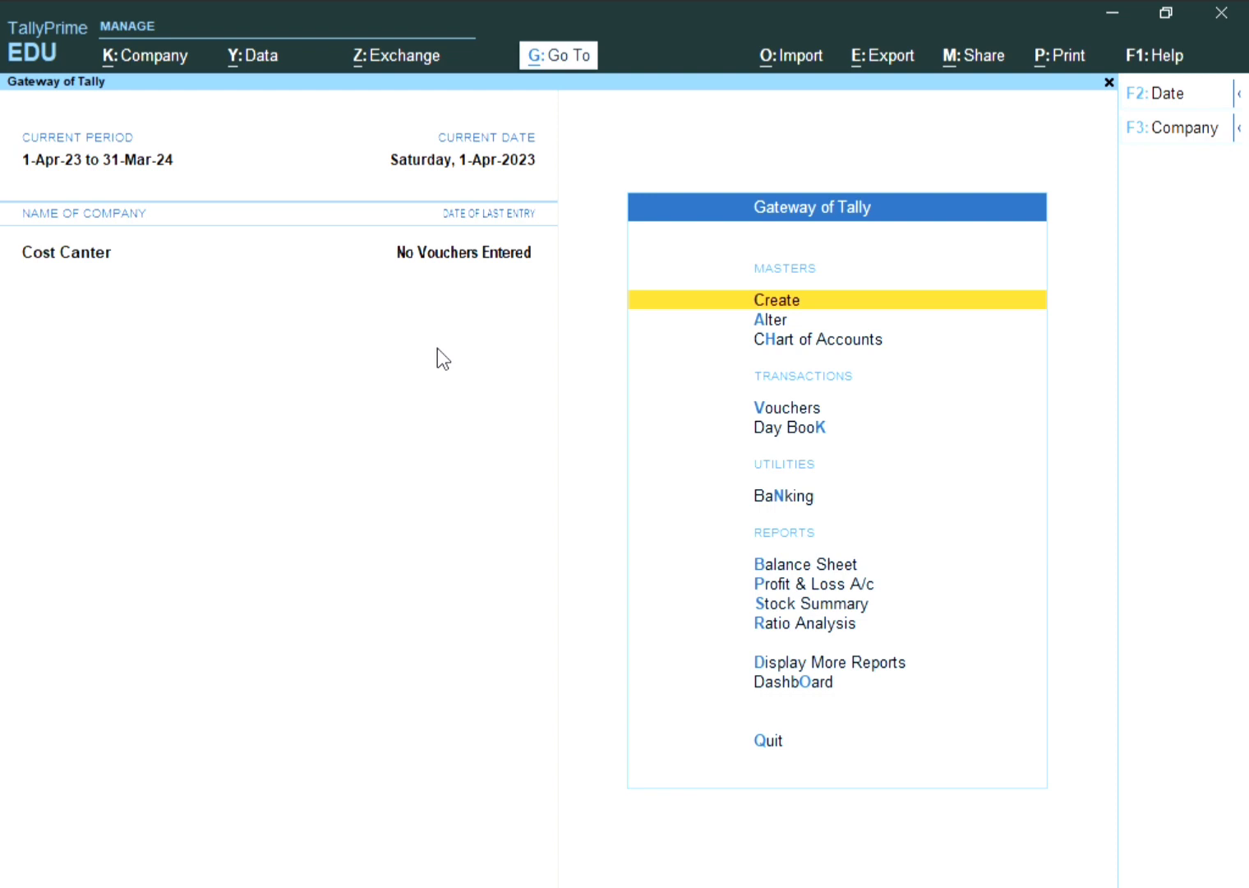
pyautogui.press('Return')
pyautogui.press('Down')
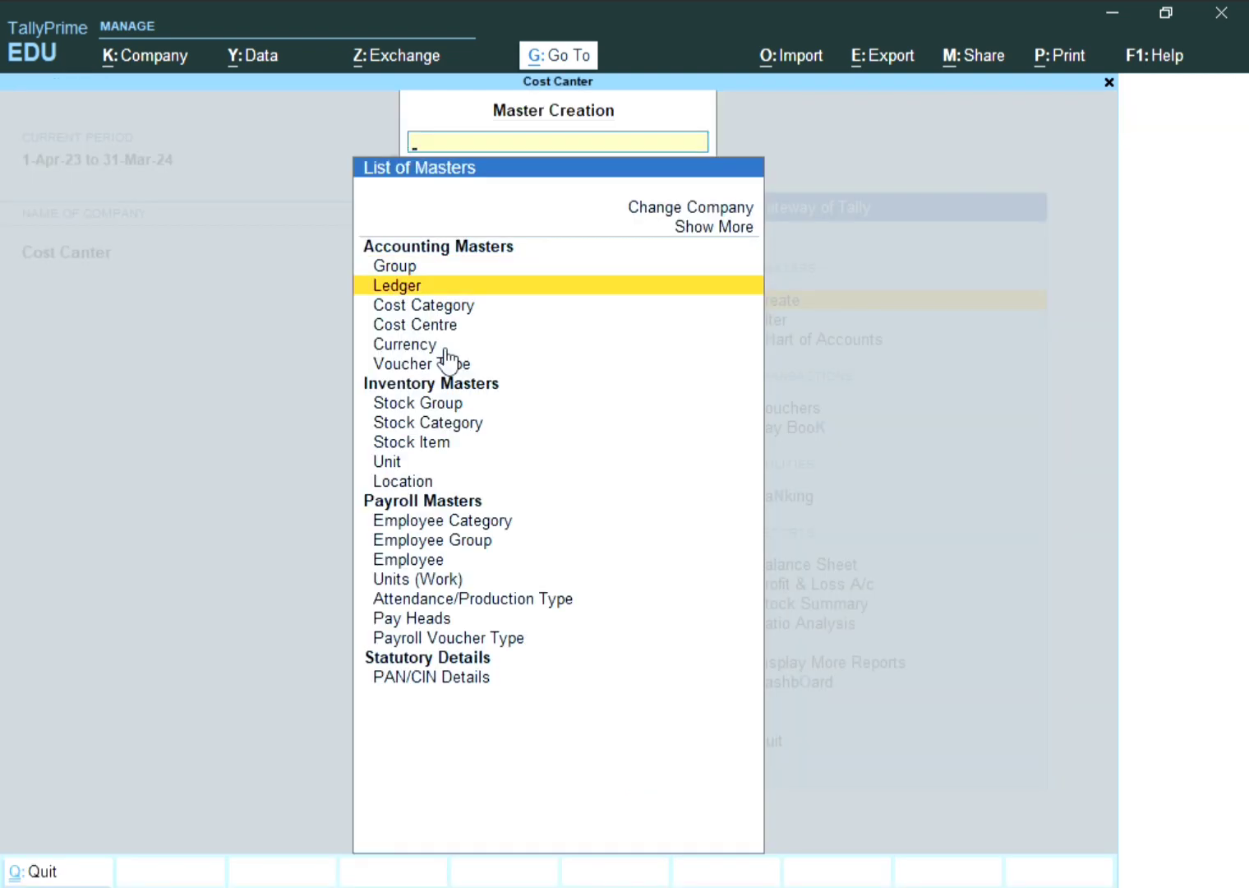
pyautogui.press('Return')
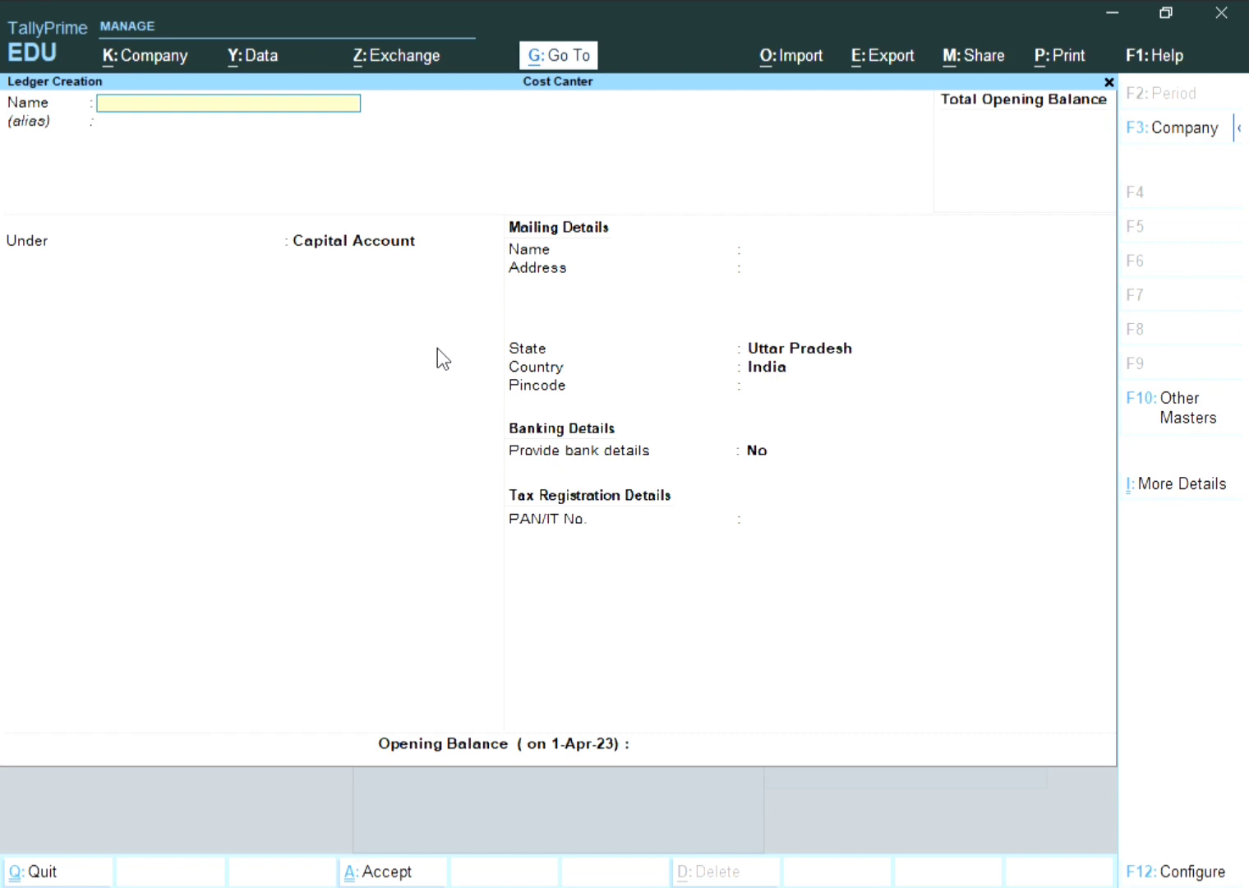
pyautogui.write('Salary')
pyautogui.press('Return')
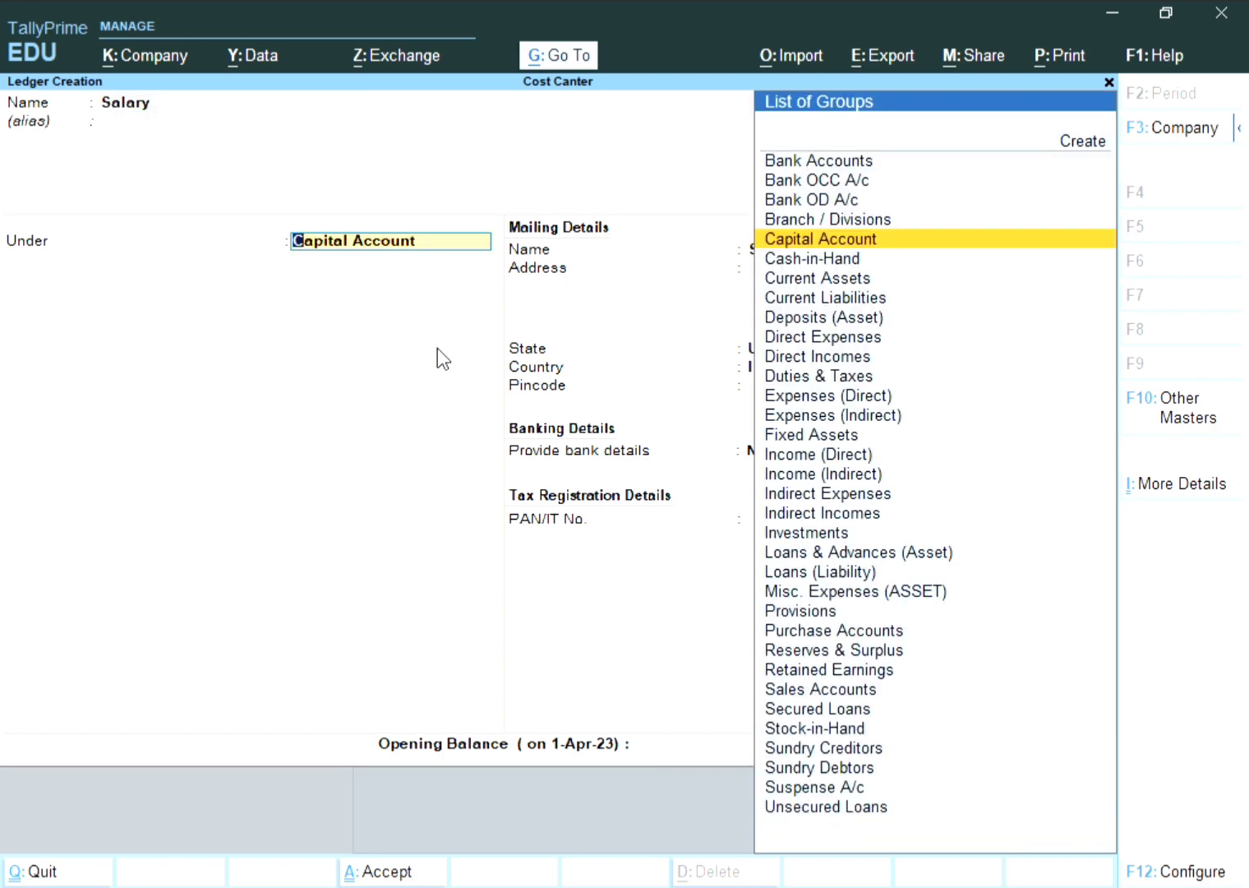
# Step: Put the Salary ledger under Indirect Expenses with ledger type Not Applicable, save it without an opening balance and leave ledger creation
pyautogui.write('I')
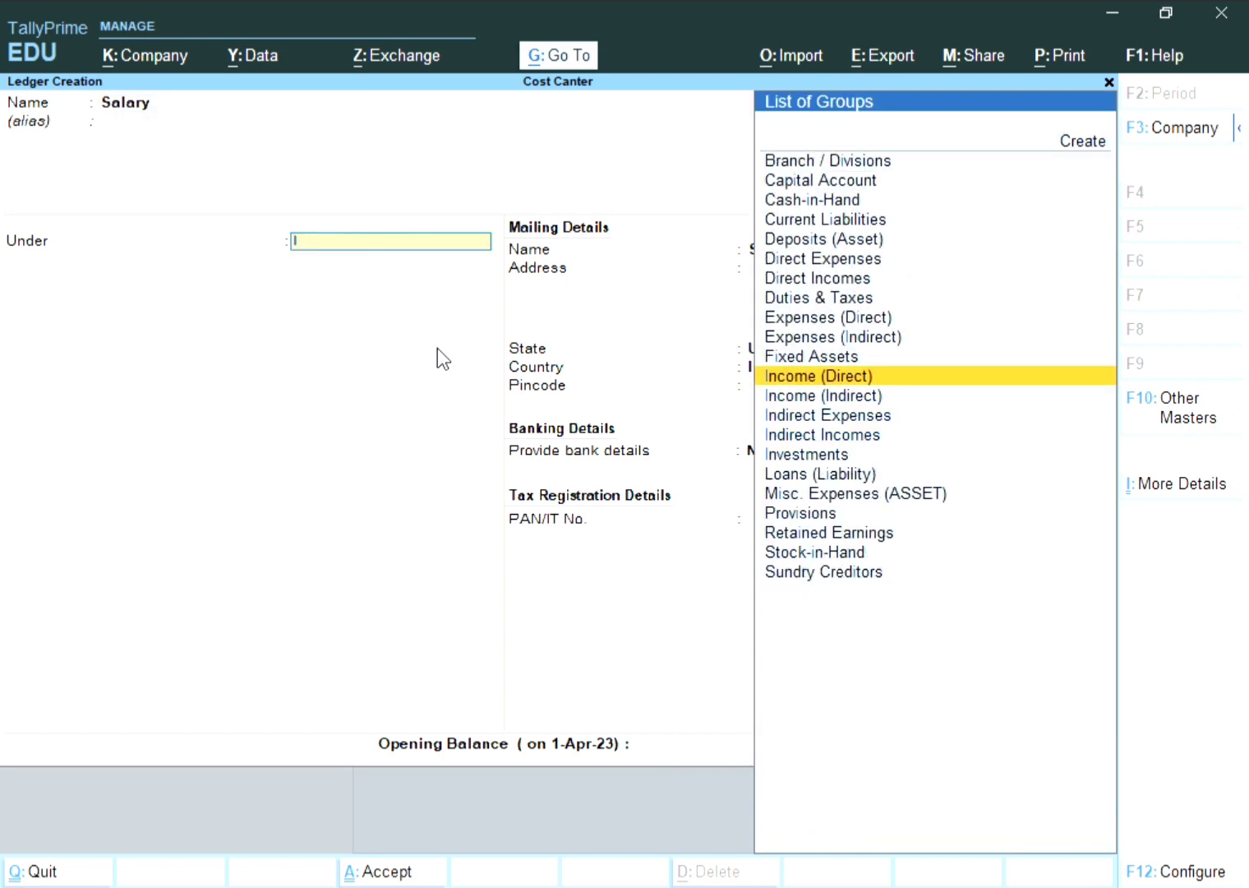
pyautogui.press('Down')
pyautogui.press('Down')
pyautogui.press('Up')
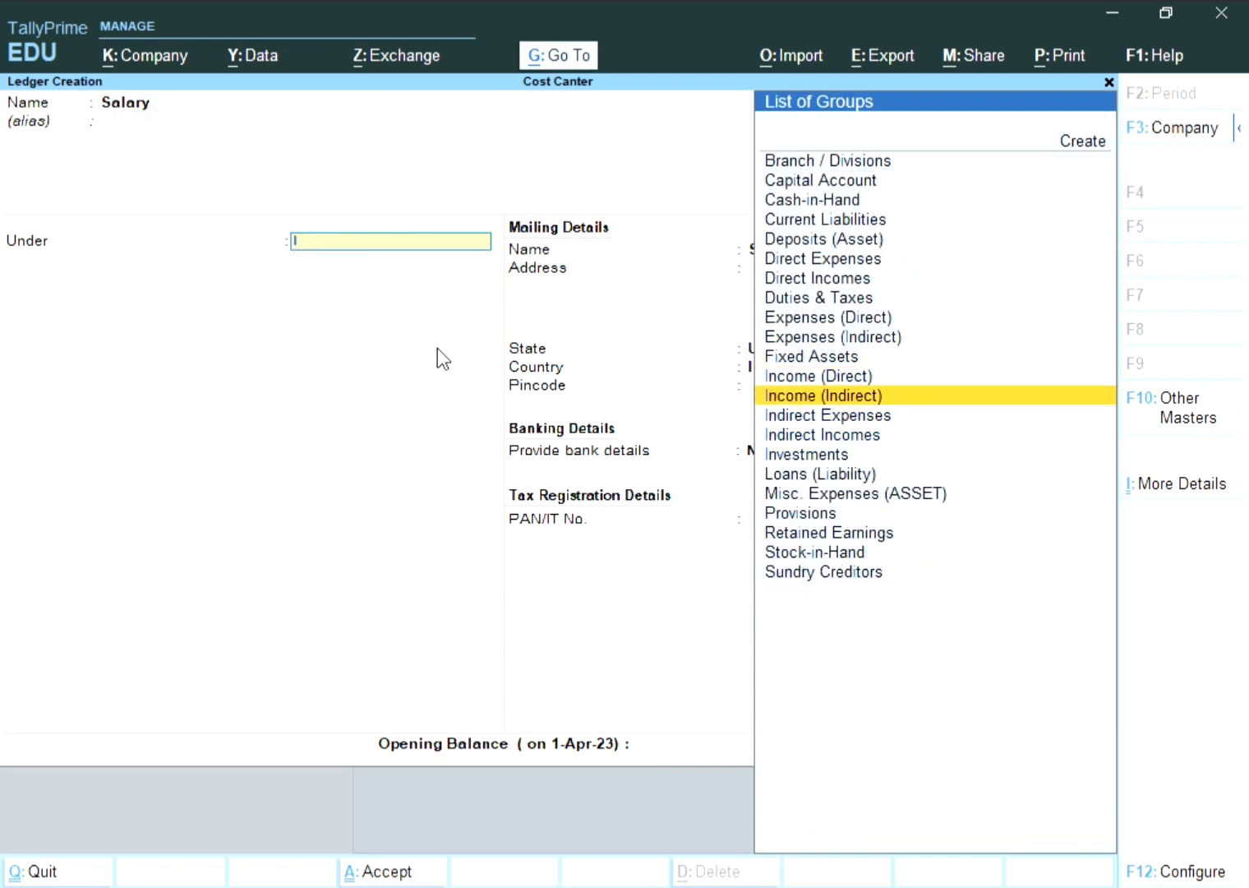
pyautogui.press('Down')
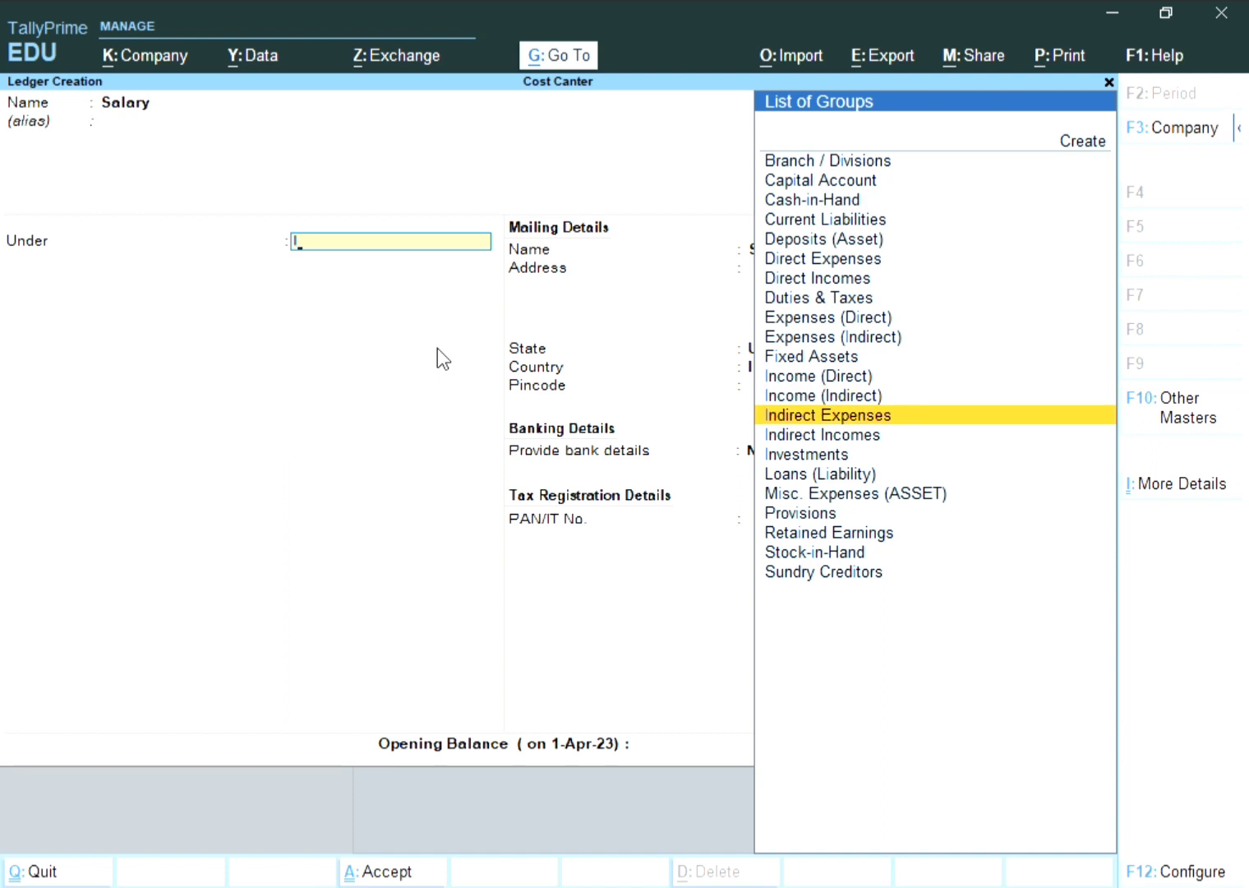
pyautogui.press('Return')
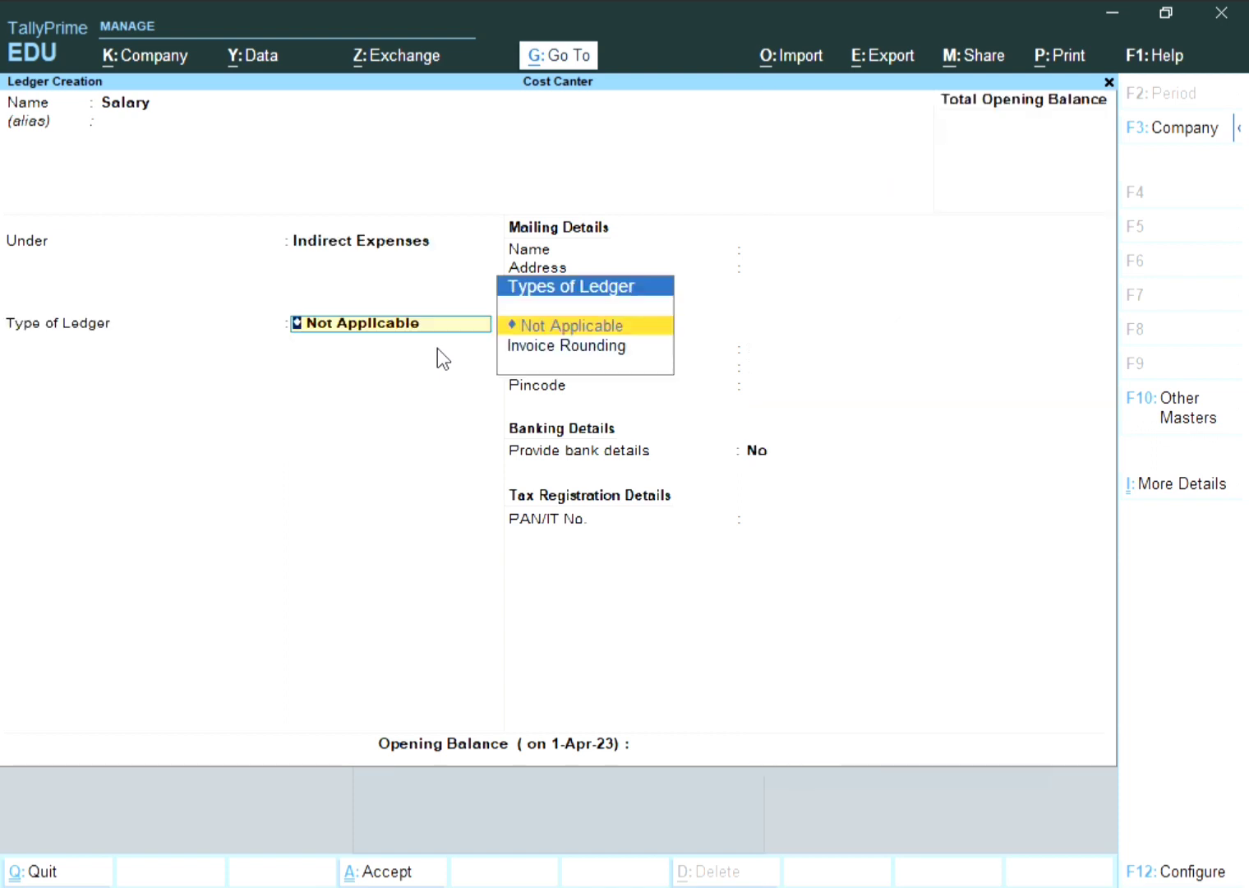
pyautogui.press('Return')
pyautogui.press('Return')
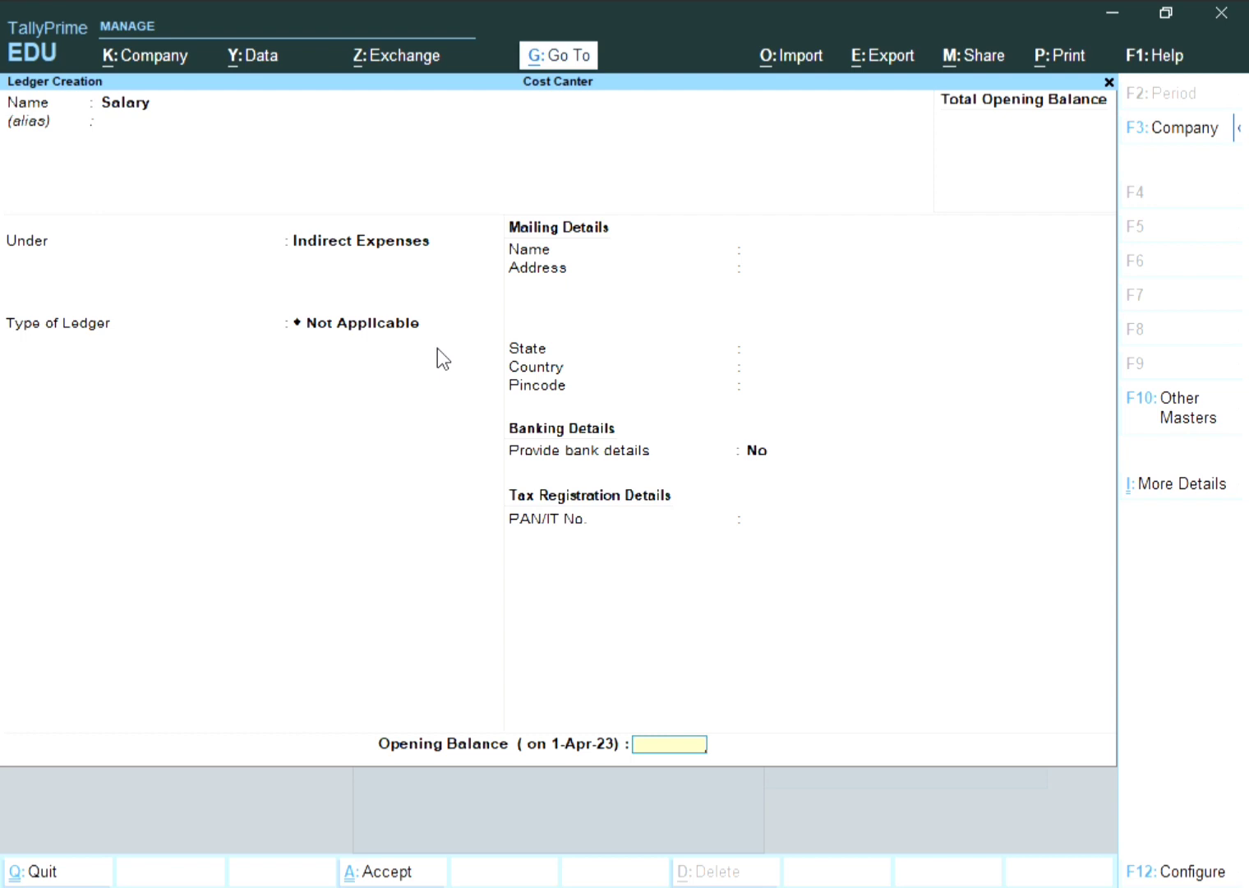
pyautogui.press('Return')
pyautogui.press('Return')
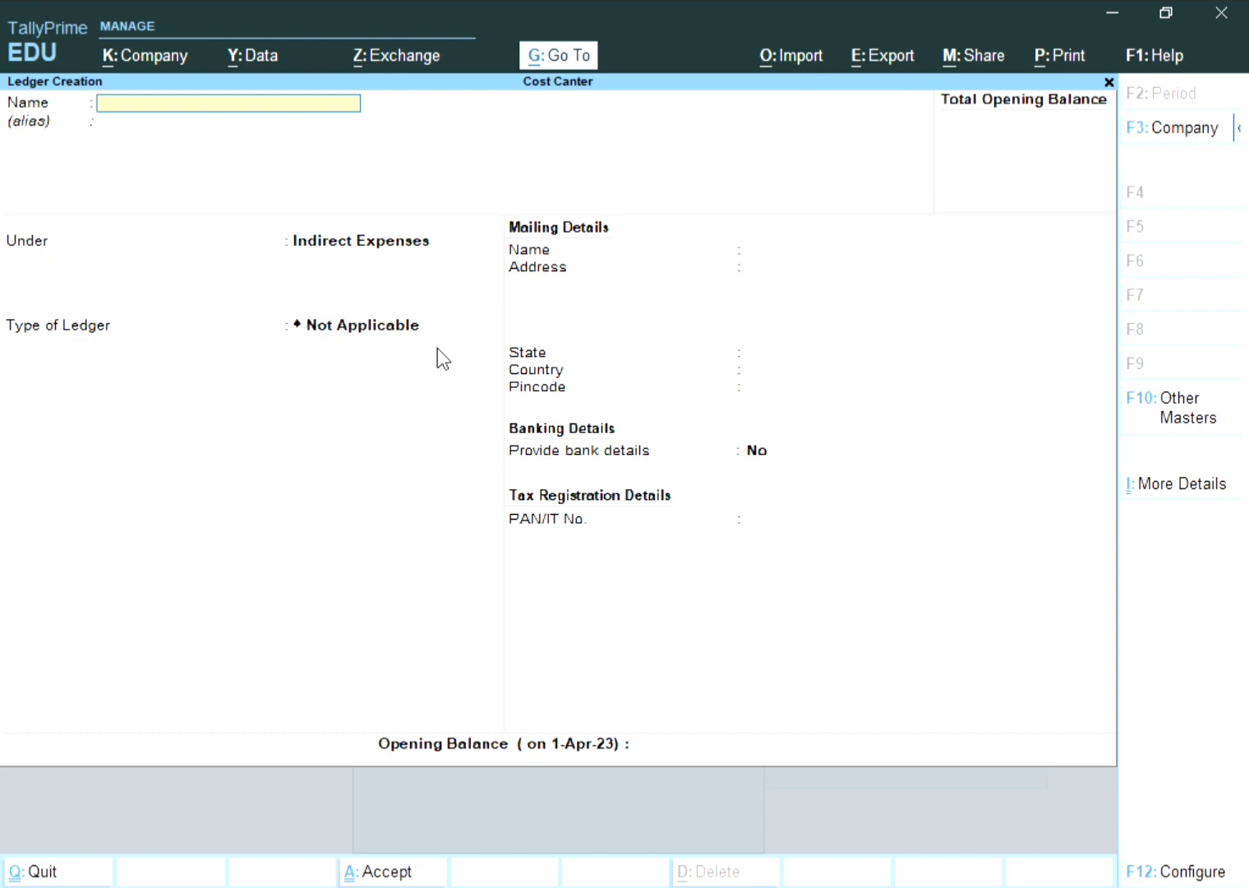
pyautogui.press('Escape')
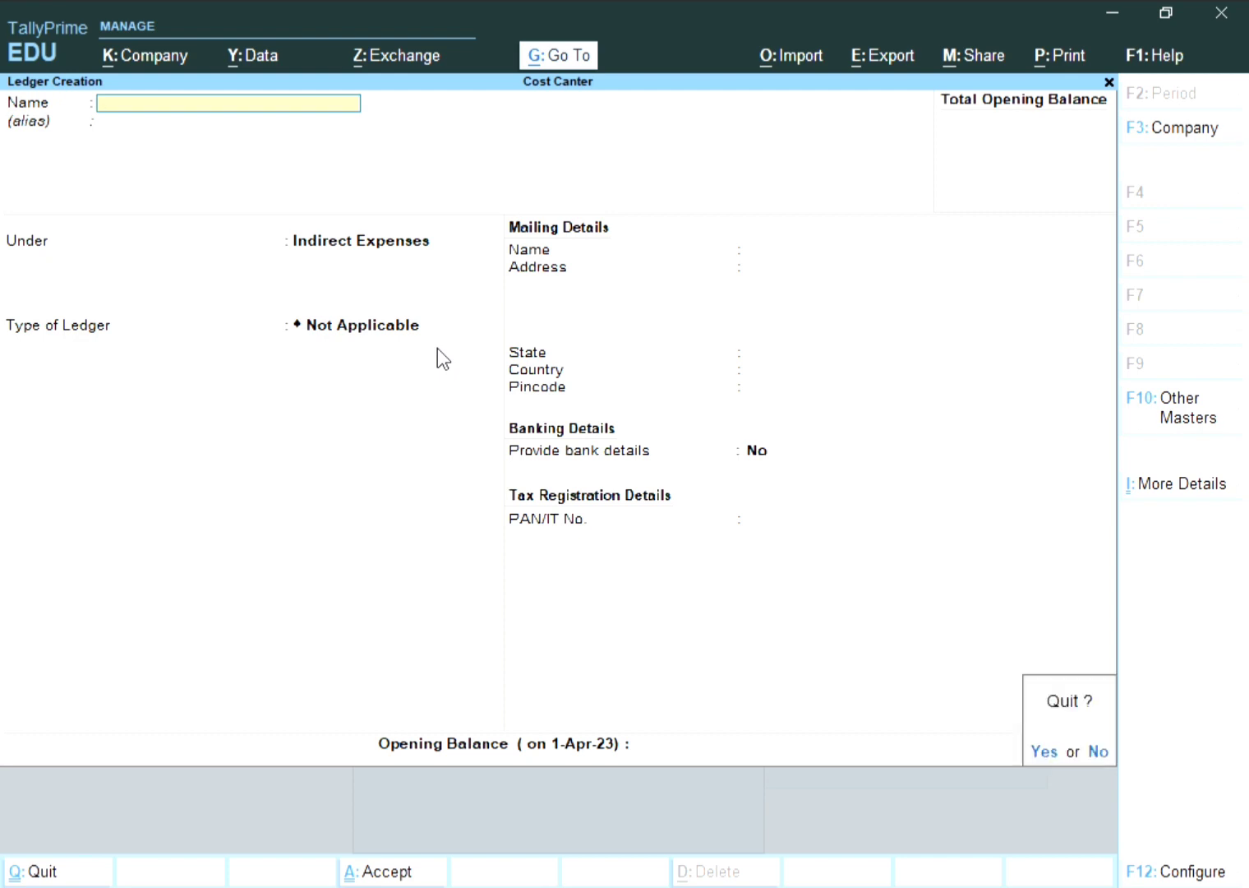
pyautogui.press('Return')
pyautogui.press('Escape')
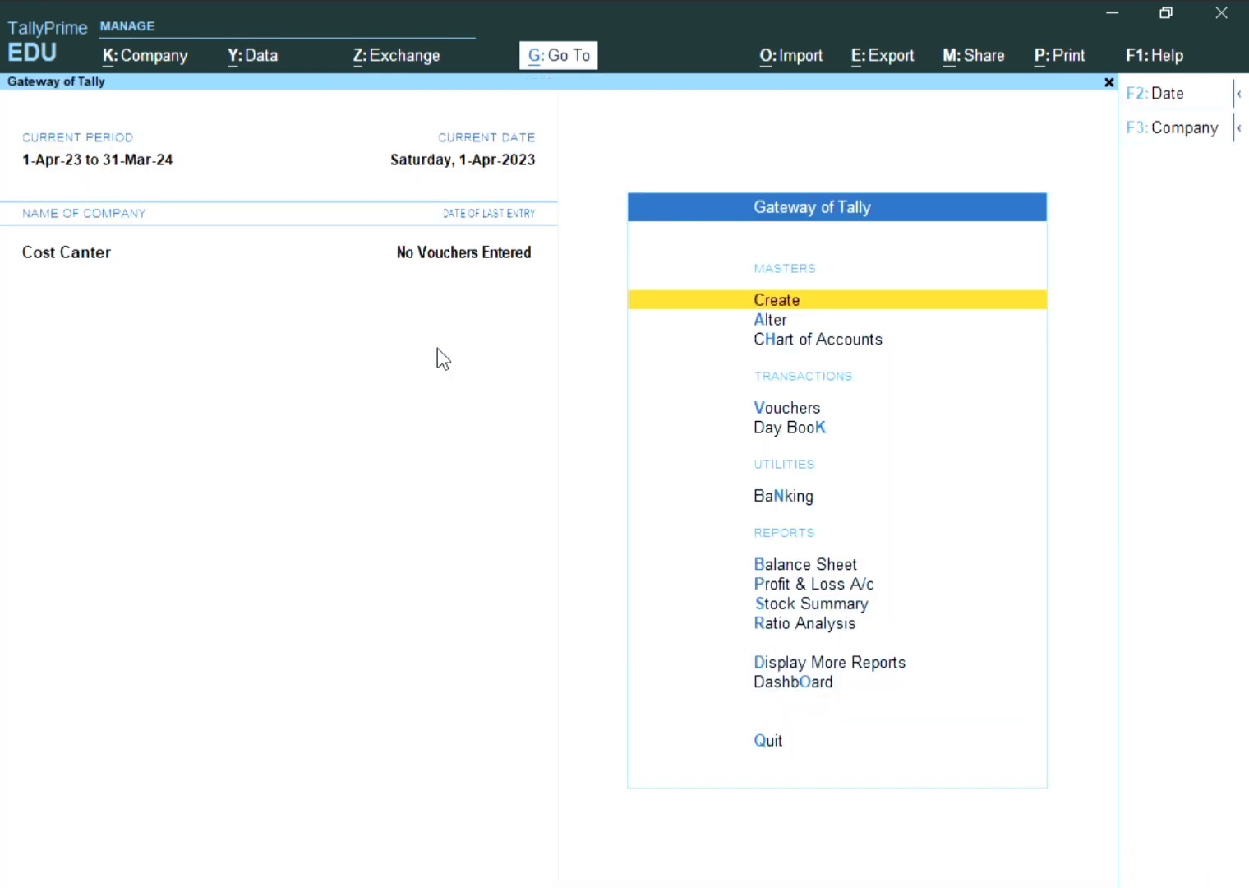
# Step: Start a payment voucher and debit the Salary ledger with 50,000
pyautogui.press('Down')
pyautogui.press('Down')
pyautogui.press('Down')
pyautogui.press('Down')
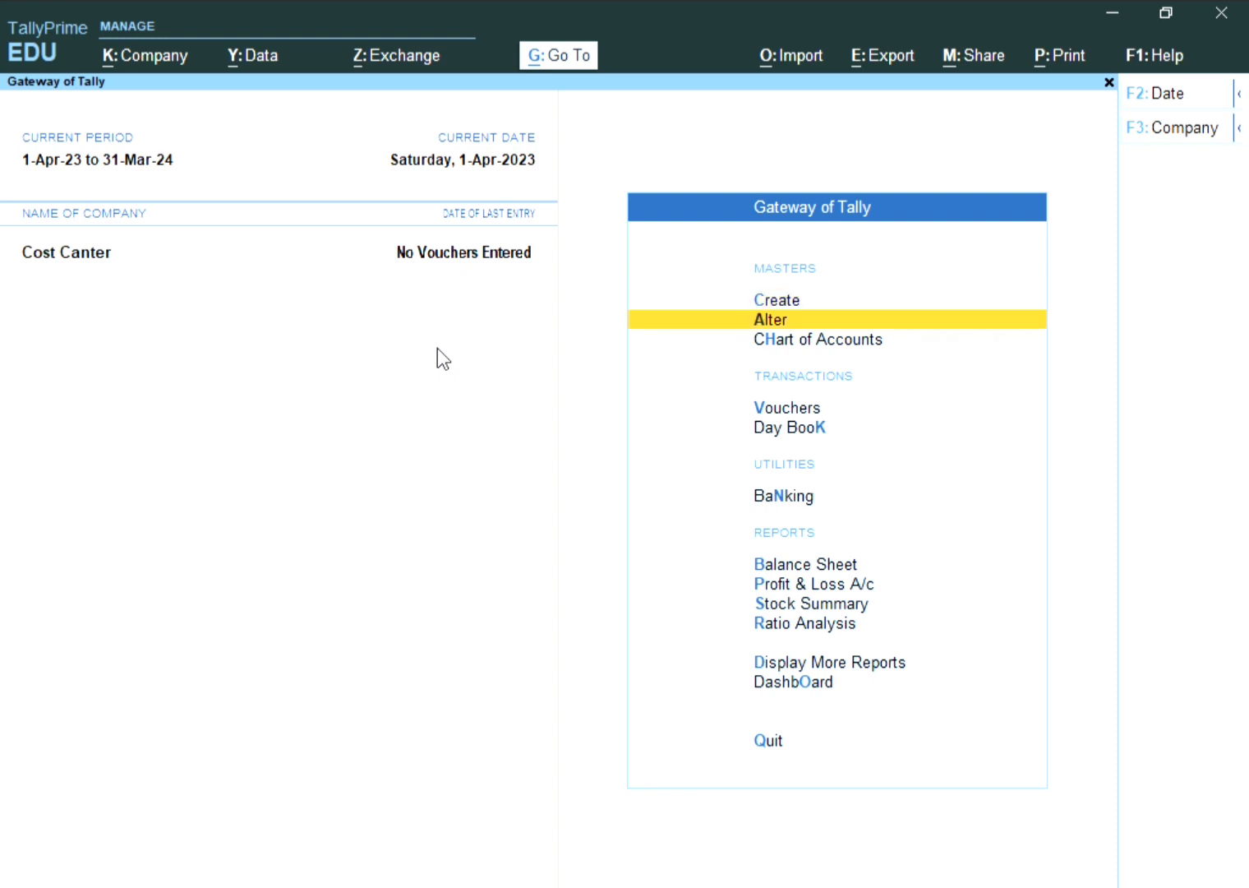
pyautogui.press('Up')
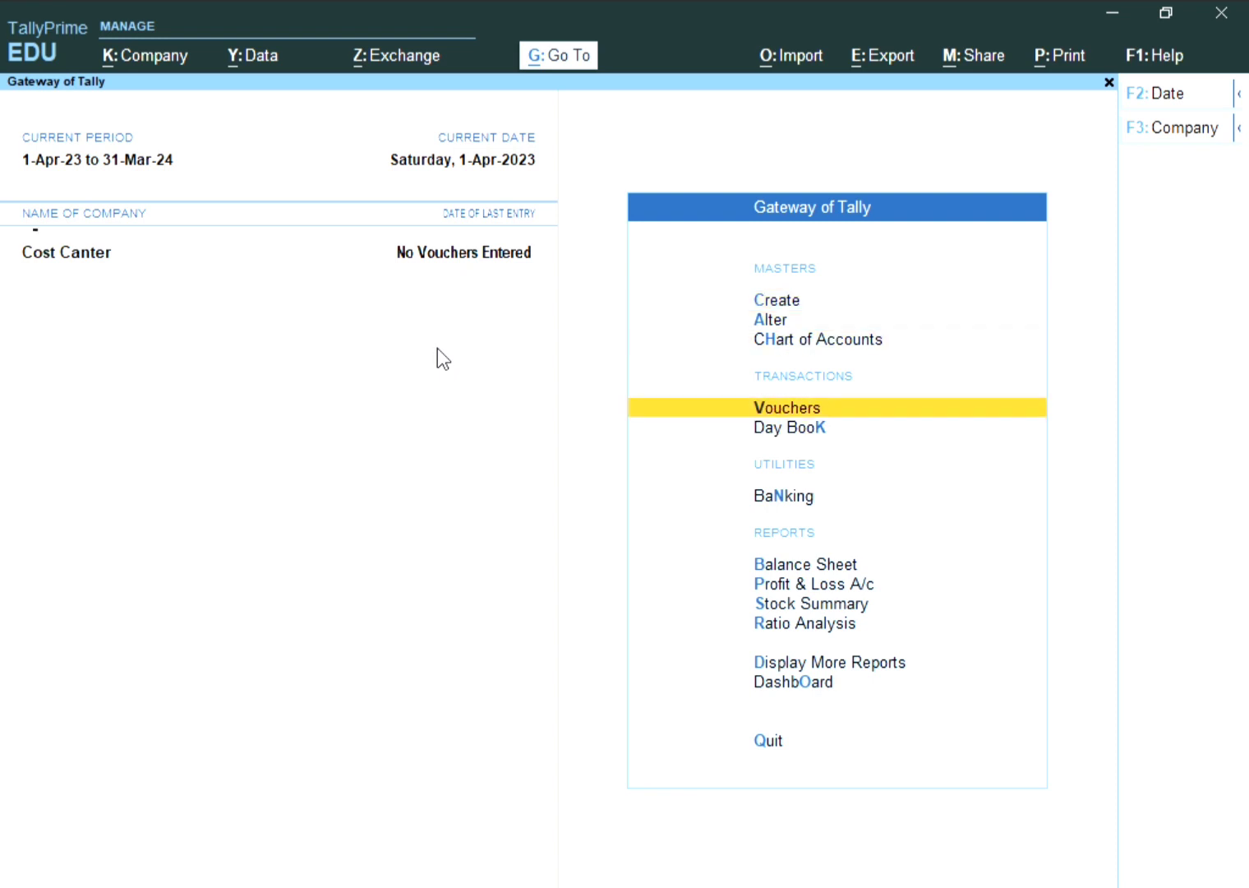
pyautogui.press('Return')
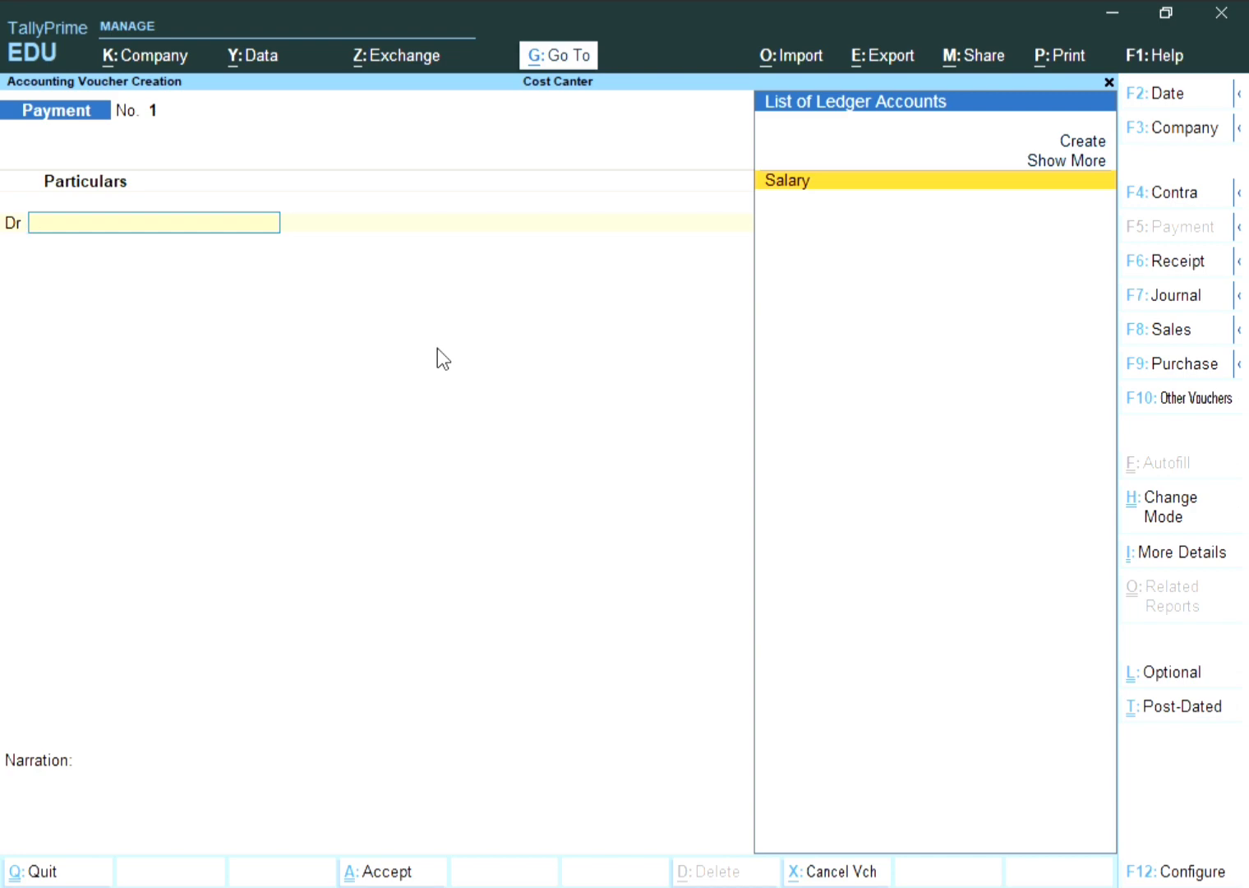
pyautogui.press('Return')
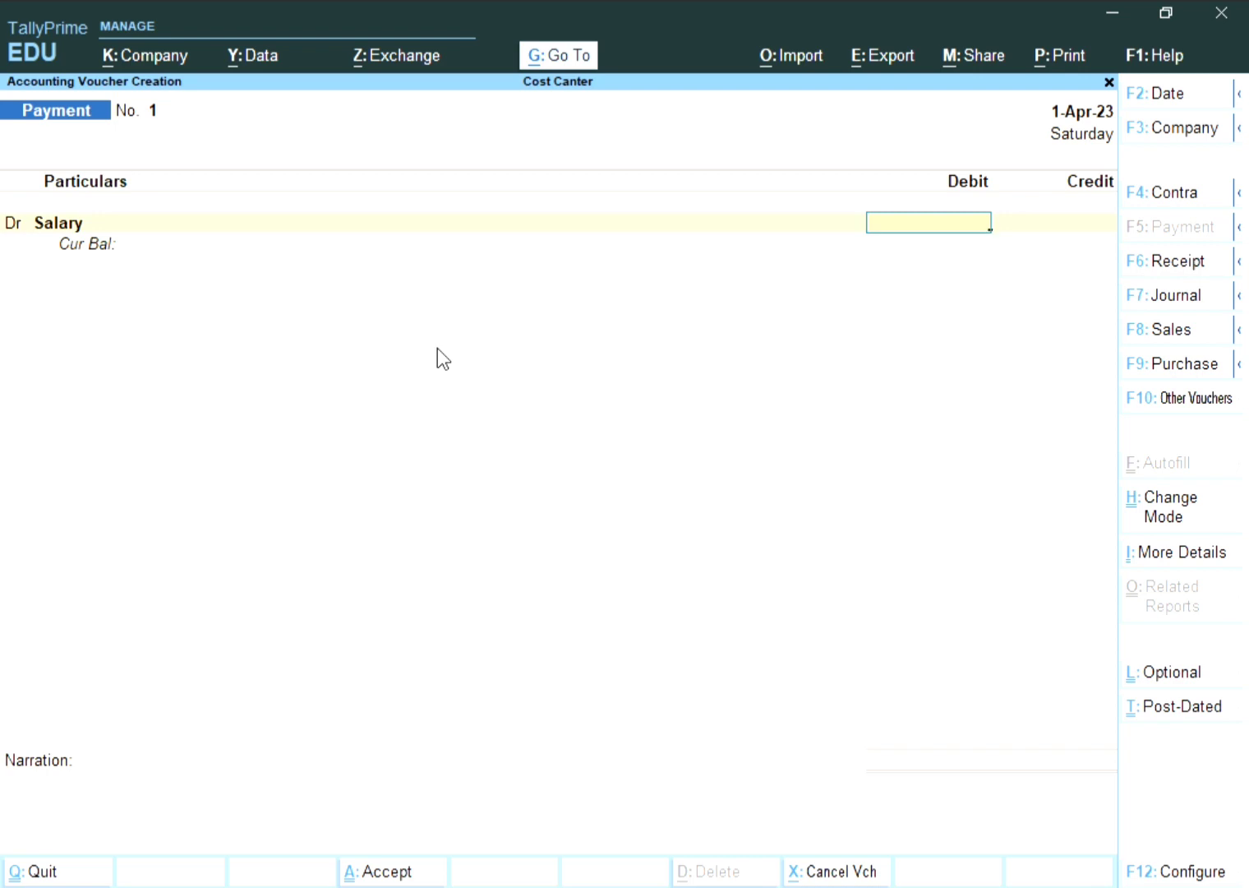
pyautogui.write('50000')
pyautogui.press('Return')
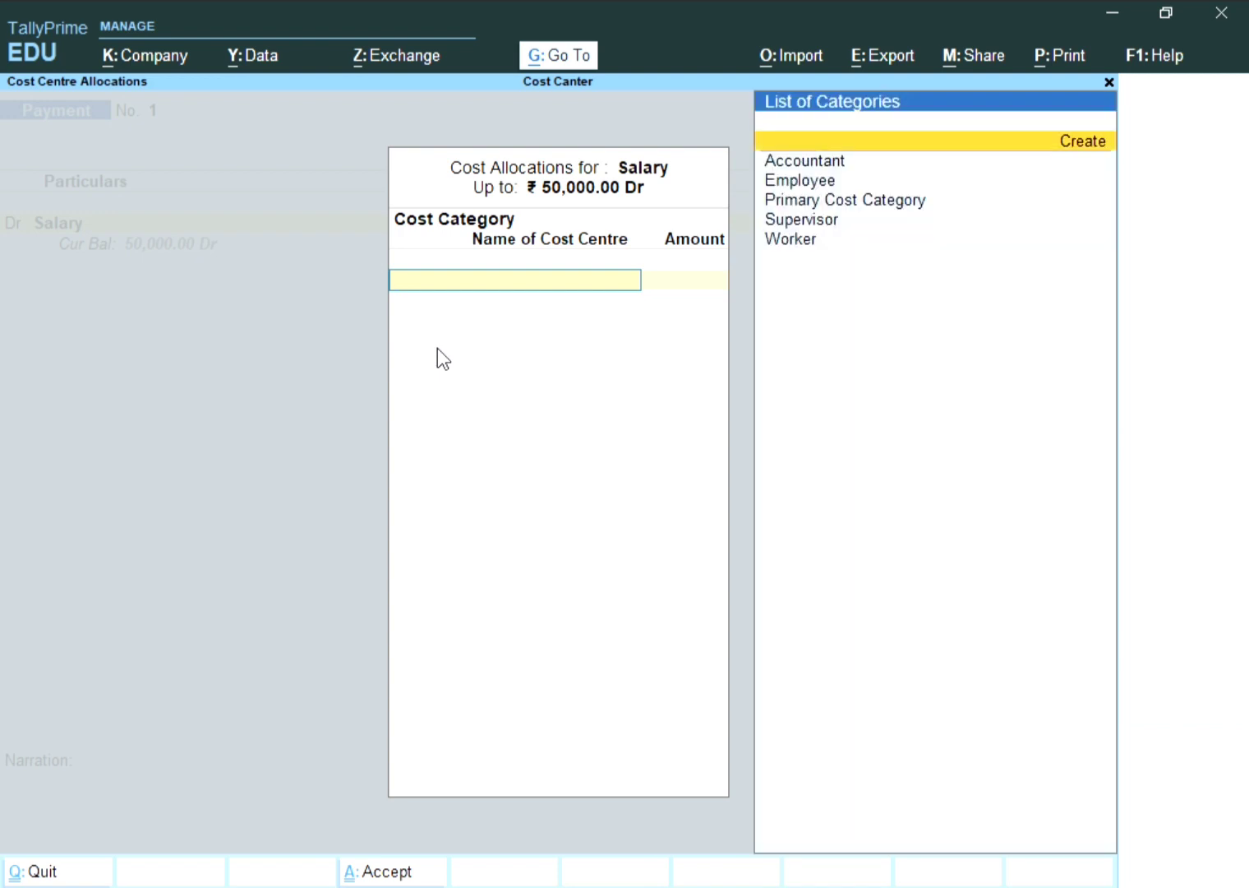
# Step: Allocate the full 50,000 of Salary to the accountant's cost centre in the Accountant category
pyautogui.press('Down')
pyautogui.press('Return')
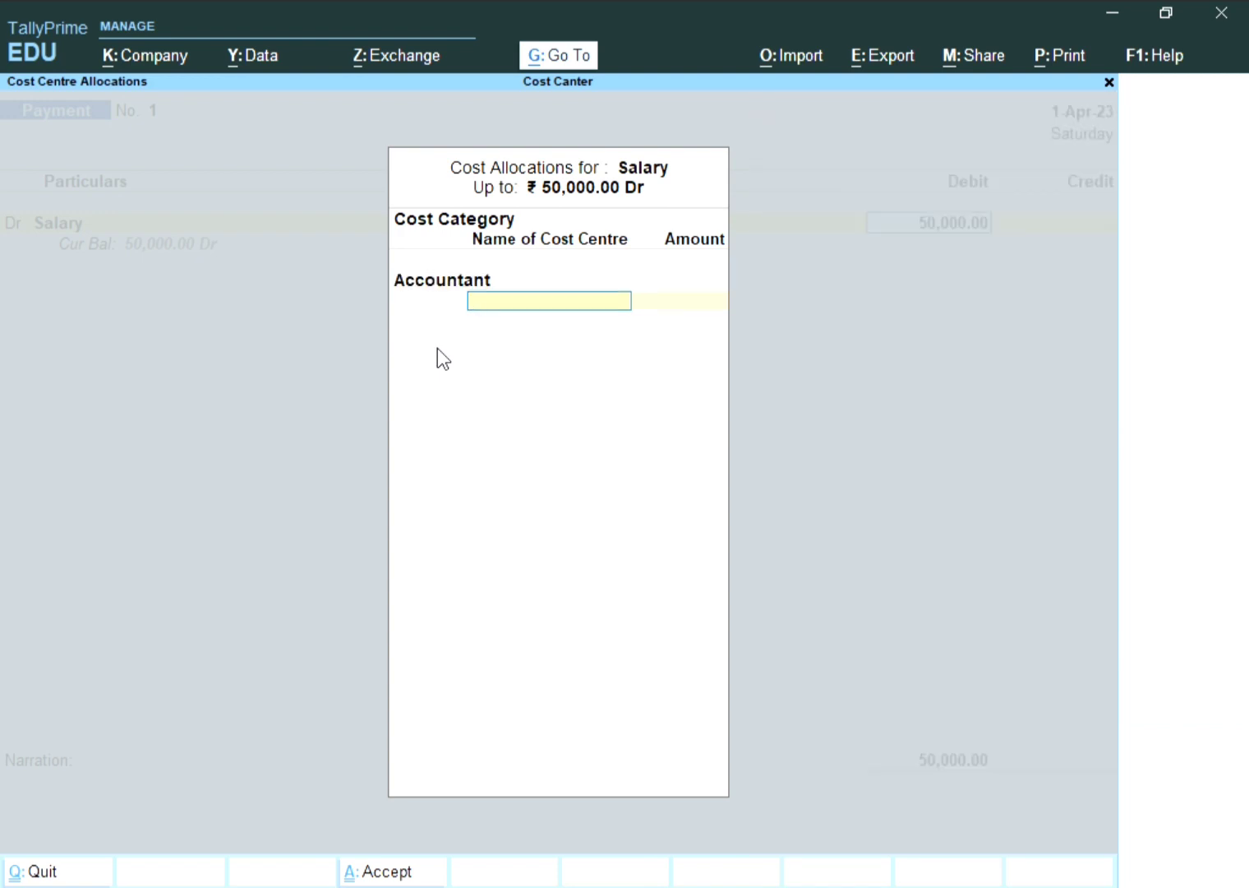
pyautogui.press('Down')
pyautogui.press('Return')
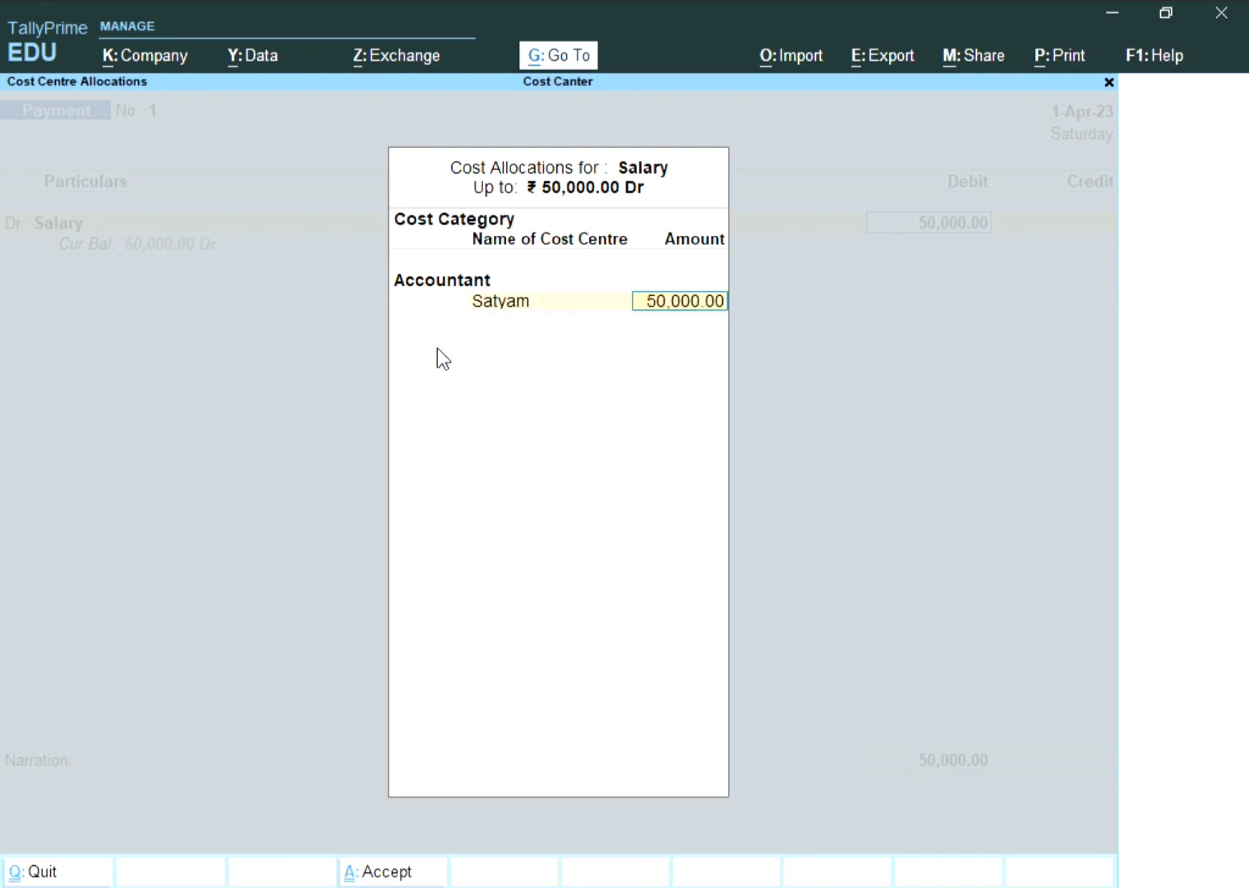
pyautogui.press('Return')
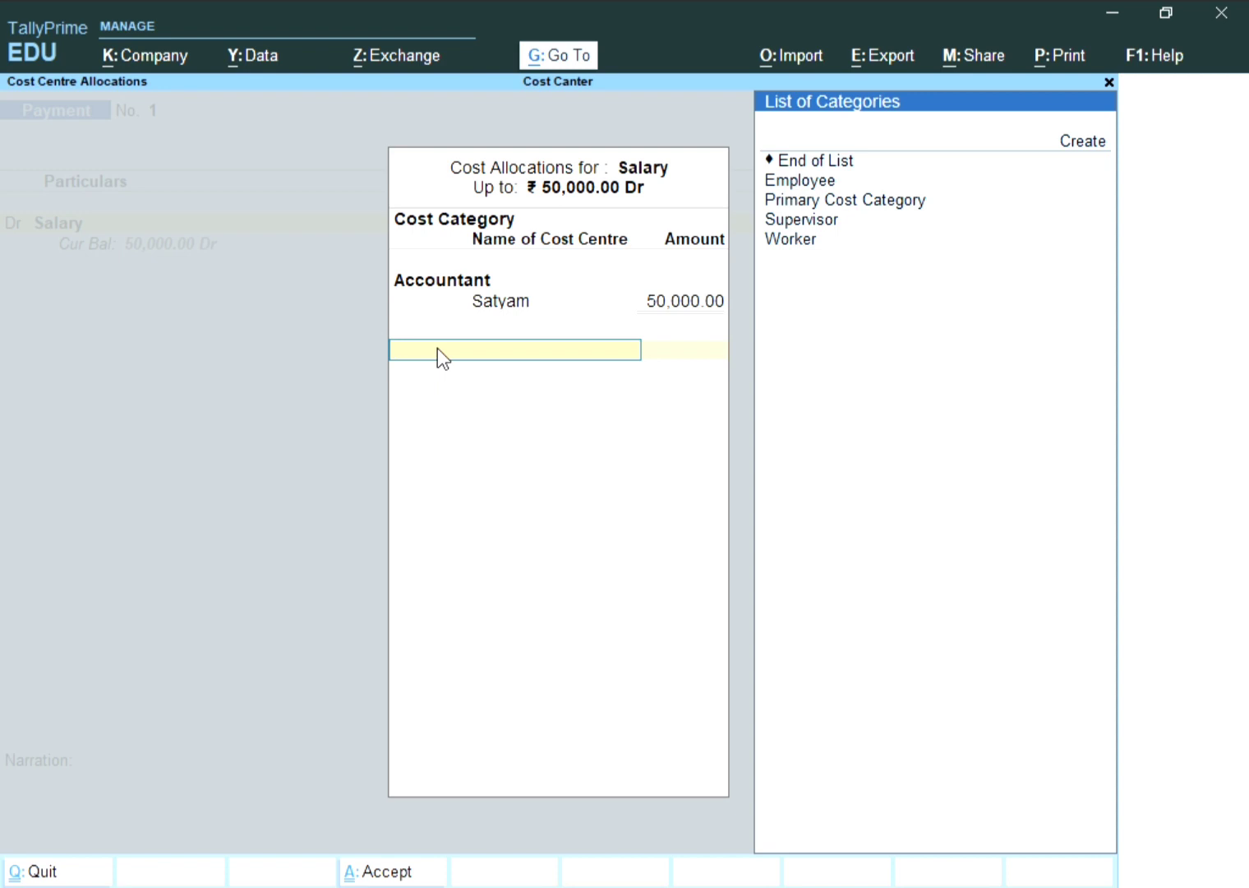
pyautogui.press('Up')
pyautogui.press('Up')
pyautogui.press('Up')
pyautogui.press('Up')
pyautogui.press('Up')
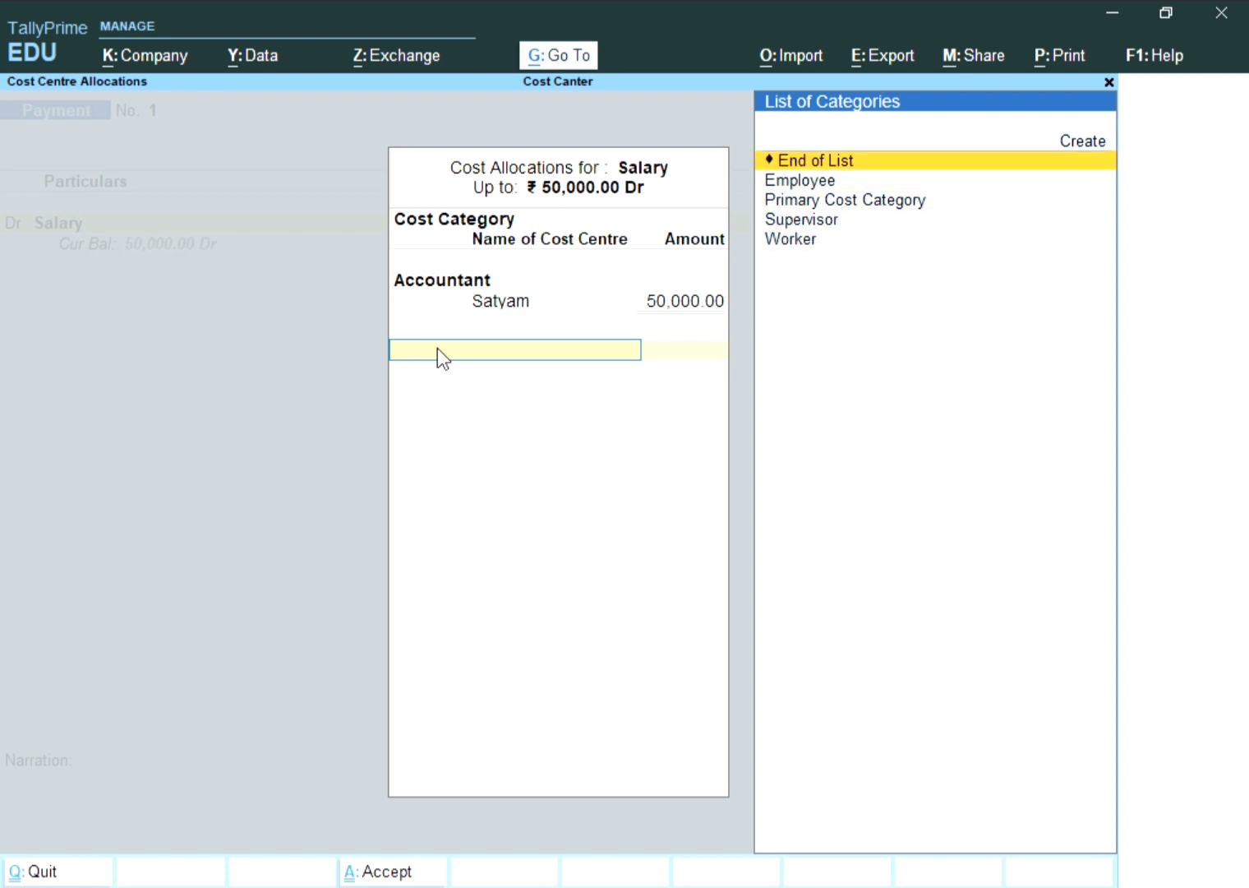
pyautogui.press('Return')
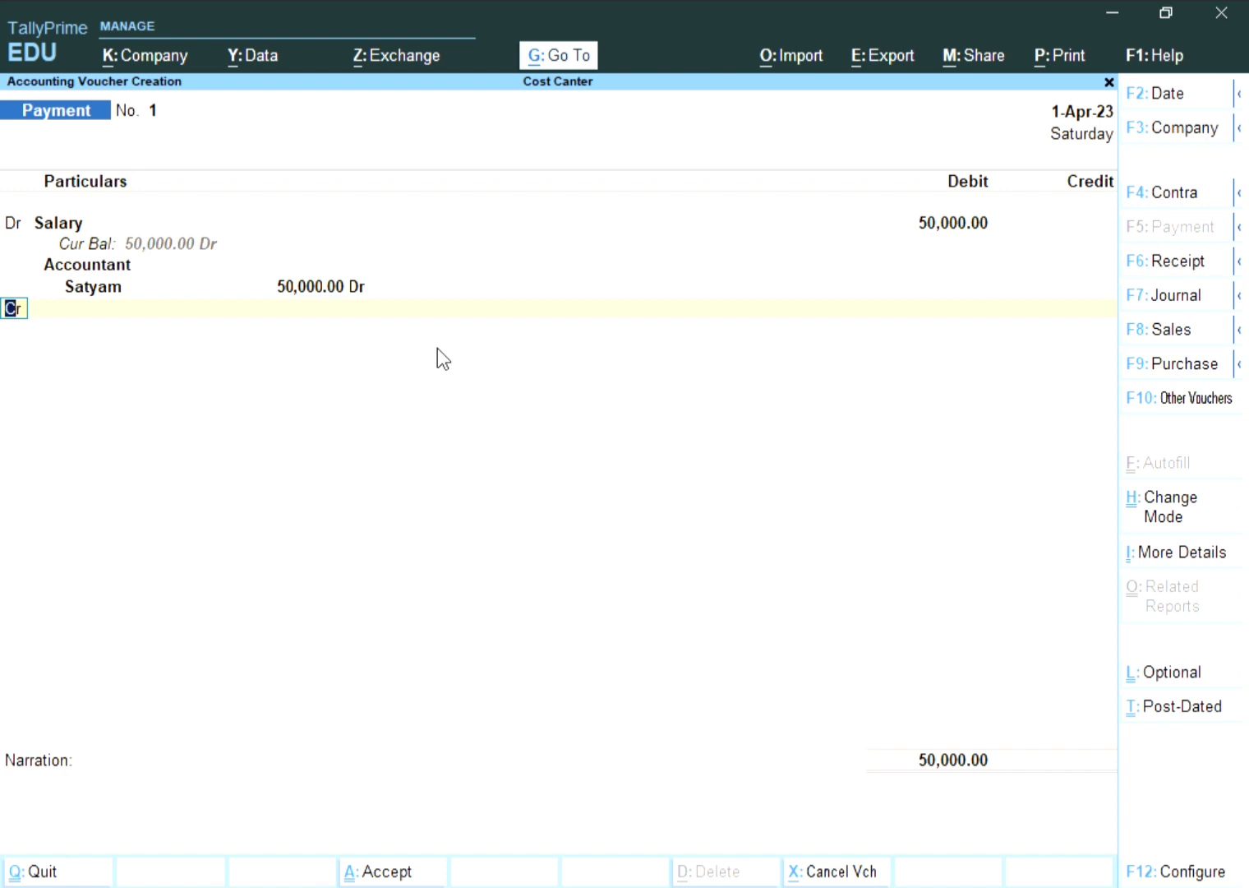
# Step: Add a second line for the Salary ledger to the payment voucher as a debit of 80,000
pyautogui.press('Return')
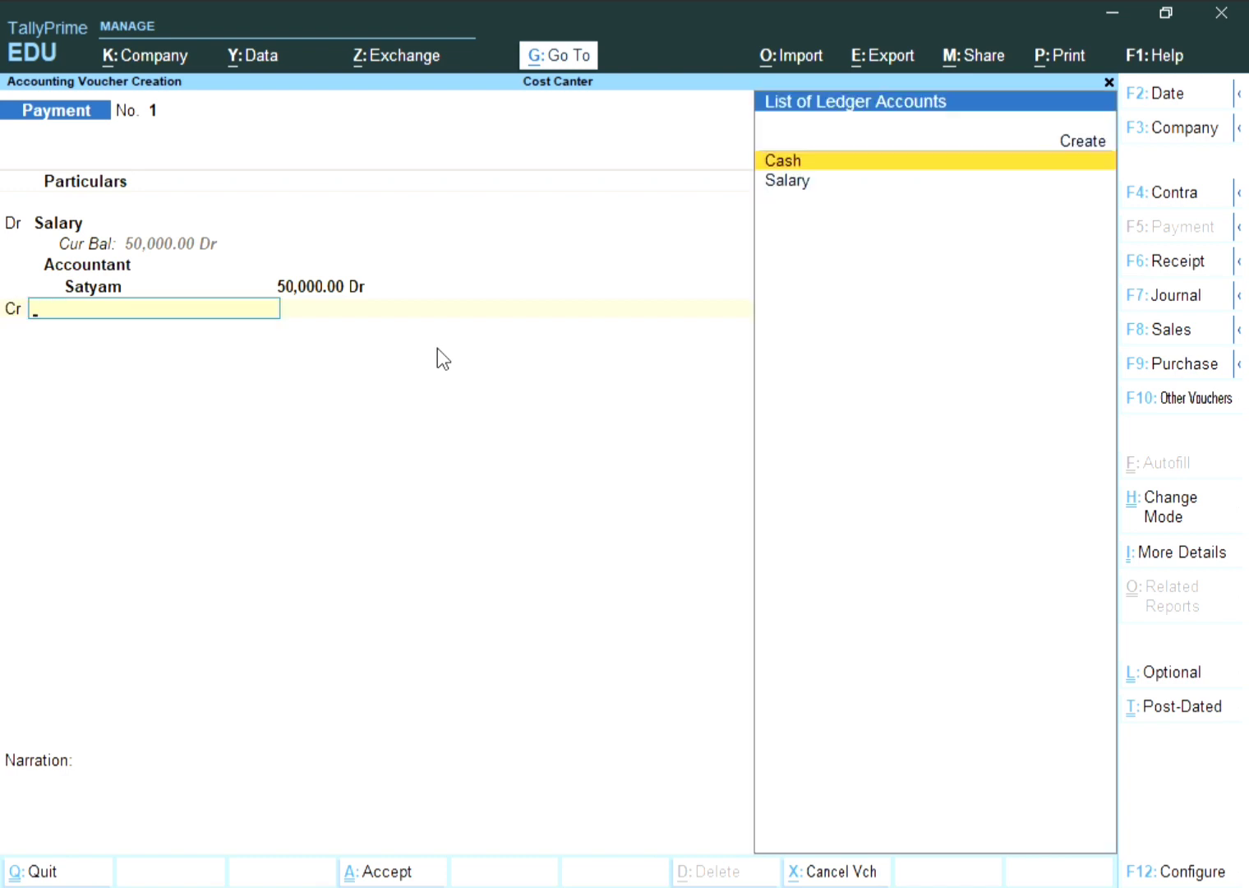
pyautogui.press('Down')
pyautogui.press('Return')
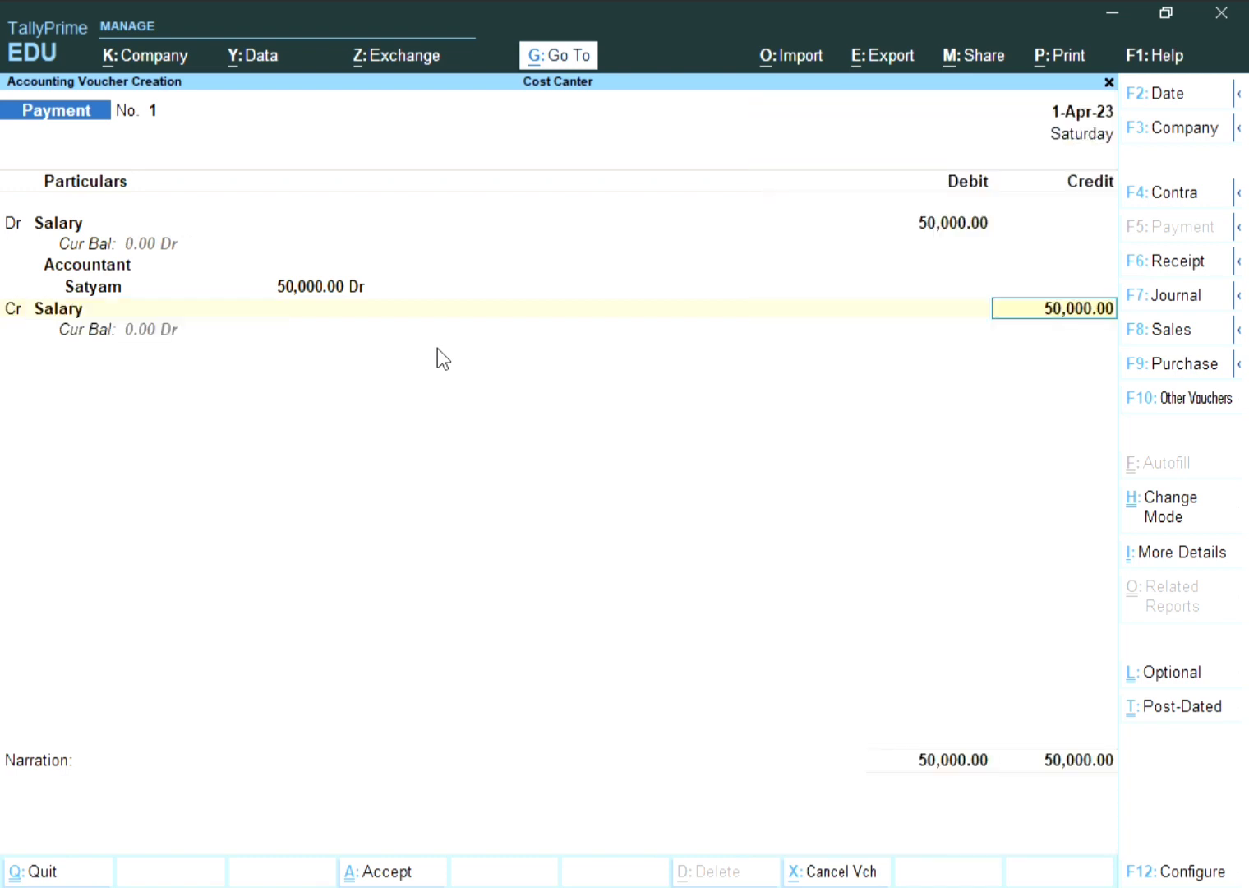
pyautogui.press('BackSpace')
pyautogui.press('BackSpace')
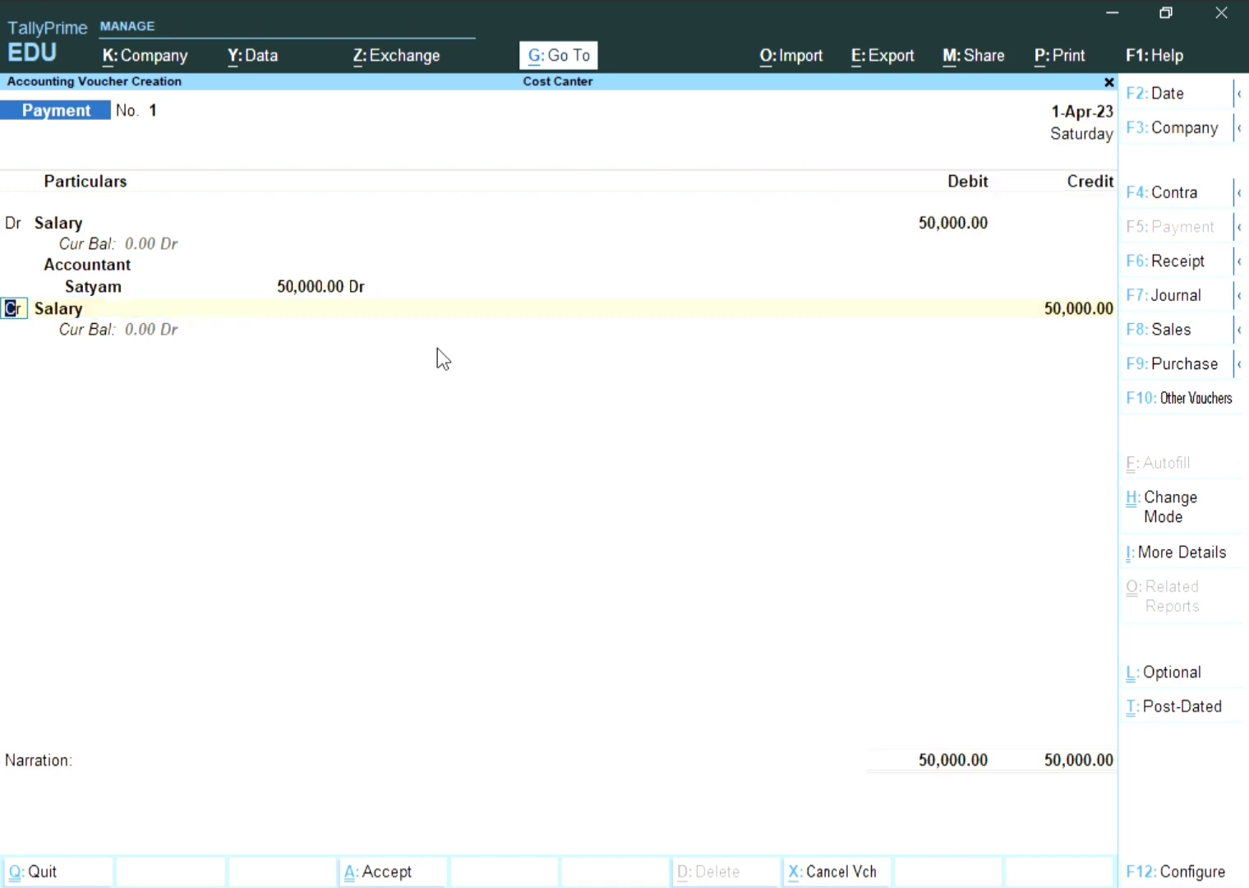
pyautogui.write('dr')
pyautogui.press('Return')
pyautogui.press('Return')
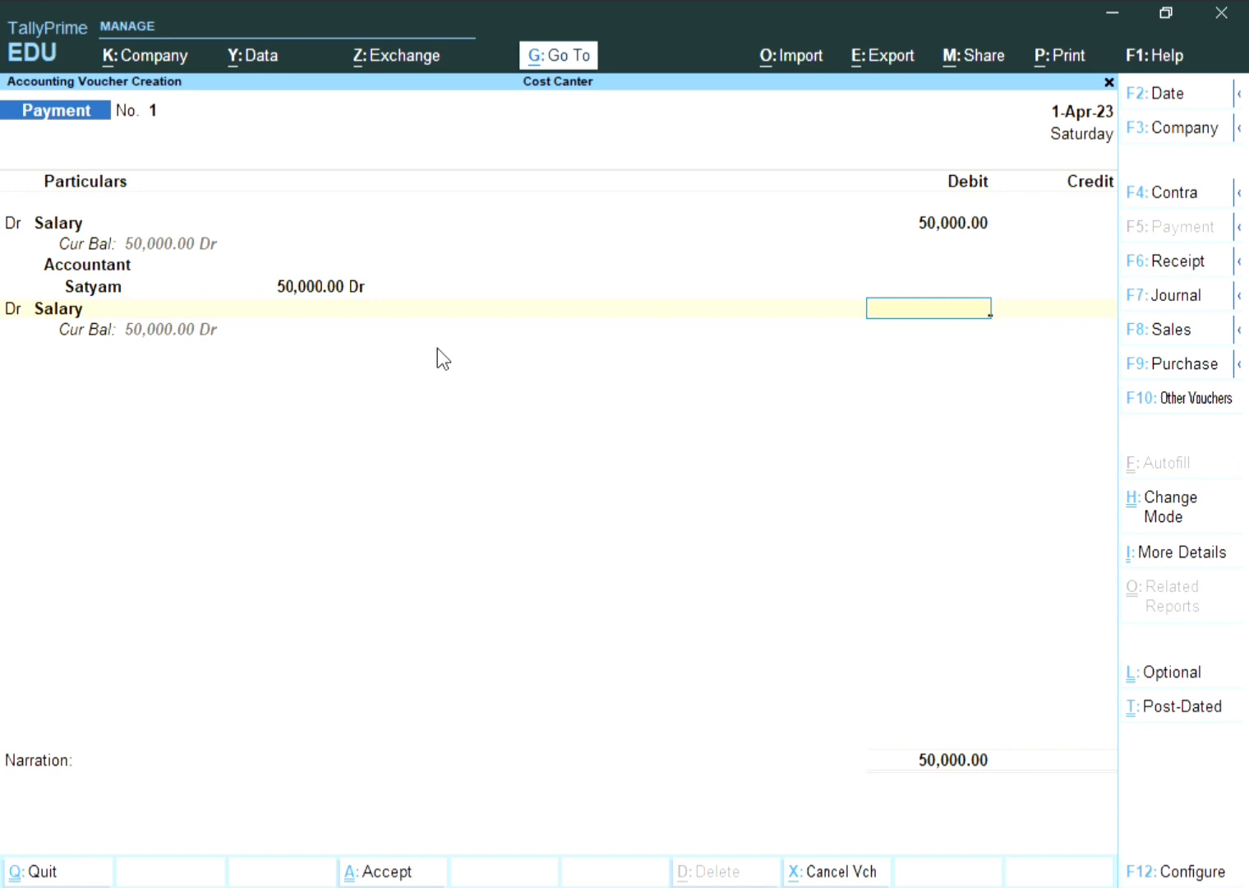
pyautogui.write('5')
pyautogui.write('80,00')
pyautogui.write('0')
pyautogui.press('Return')
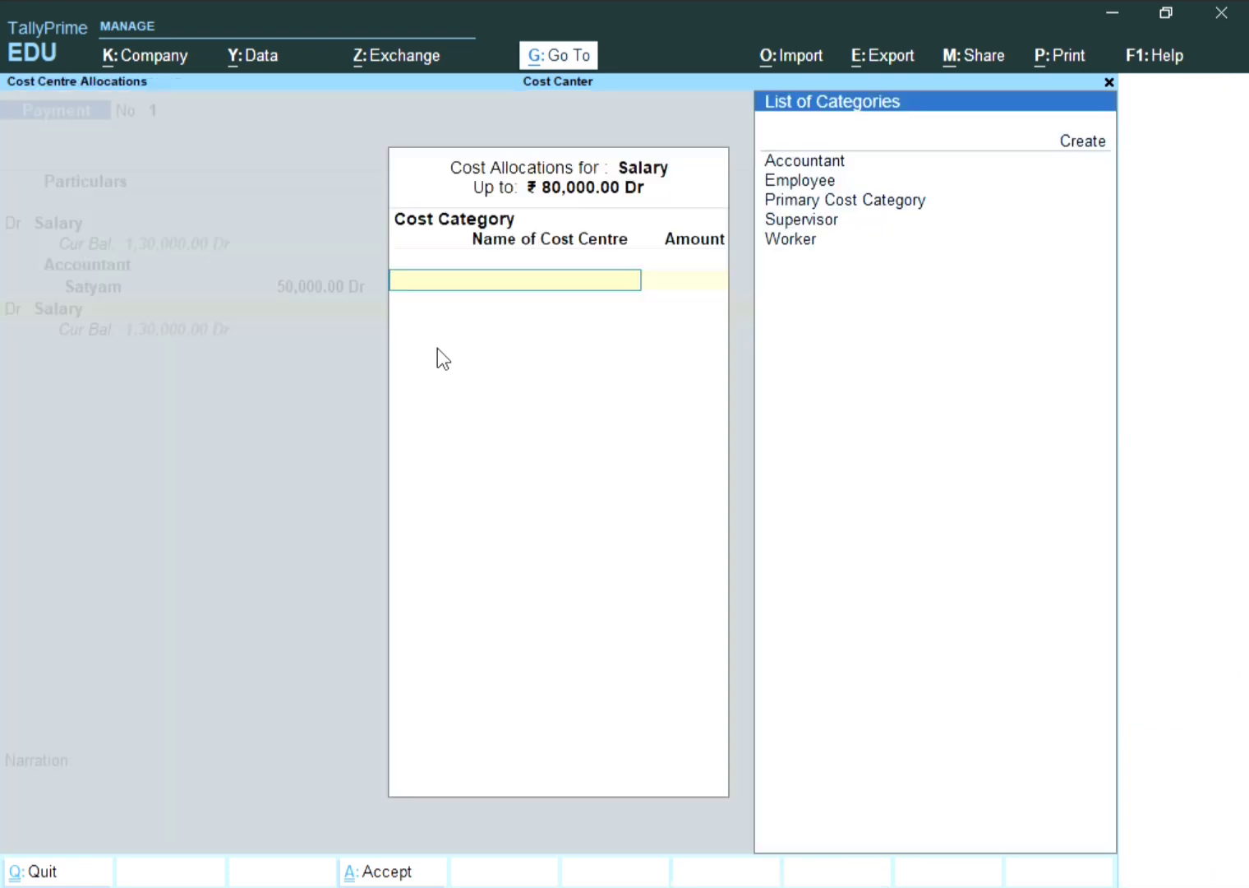
# Step: Allocate the full 80,000 of Salary to the employee's cost centre in the Employee category
pyautogui.press('Down')
pyautogui.press('Down')
pyautogui.press('Return')
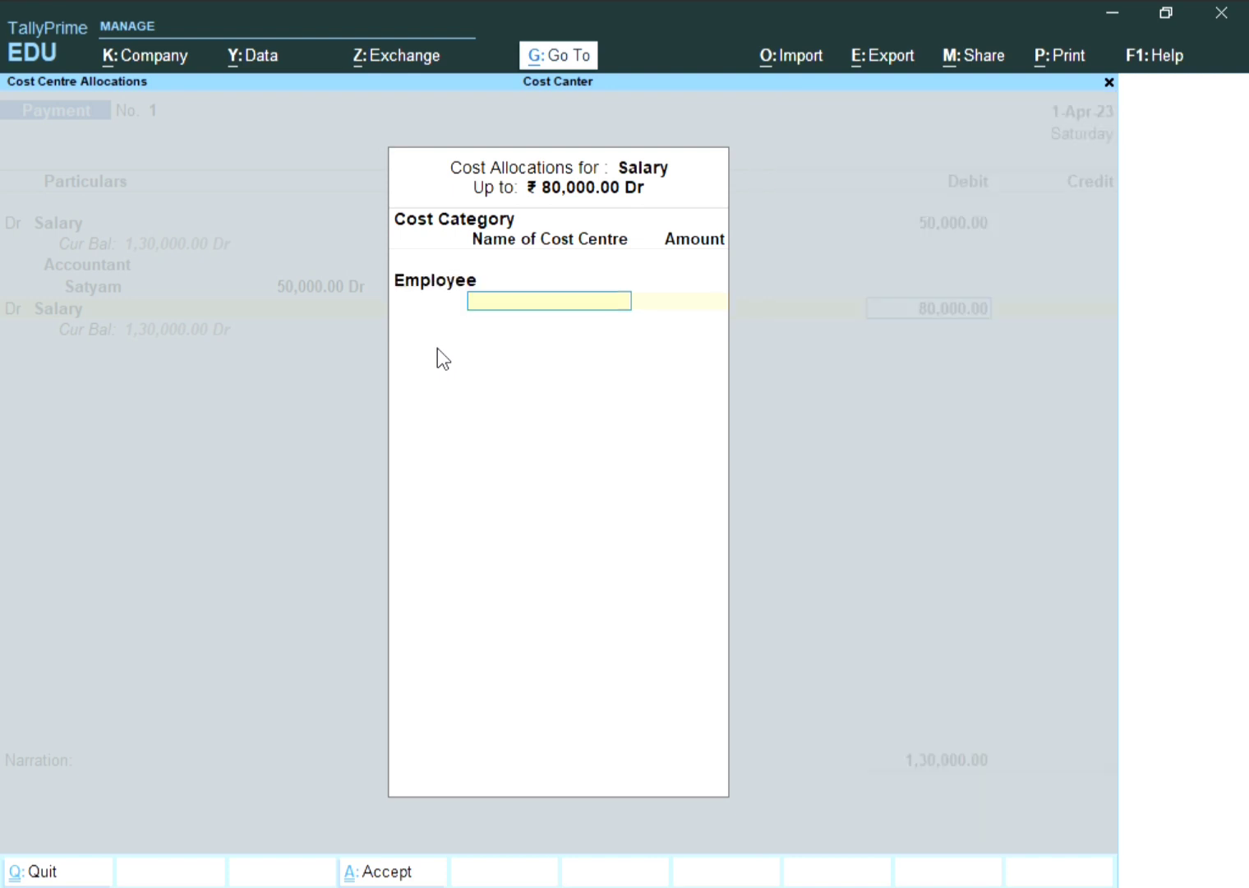
pyautogui.press('Down')
pyautogui.press('Return')
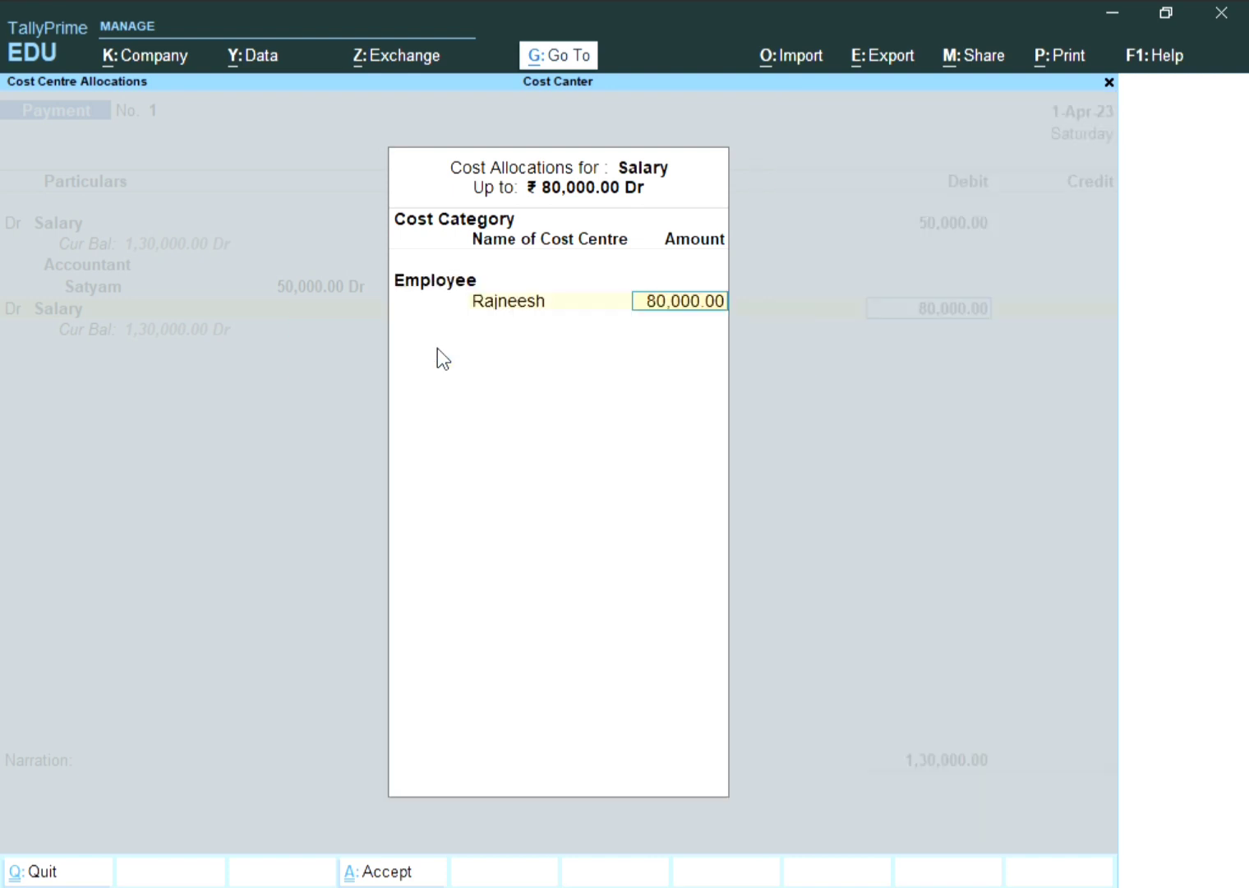
pyautogui.press('Return')
pyautogui.press('Return')
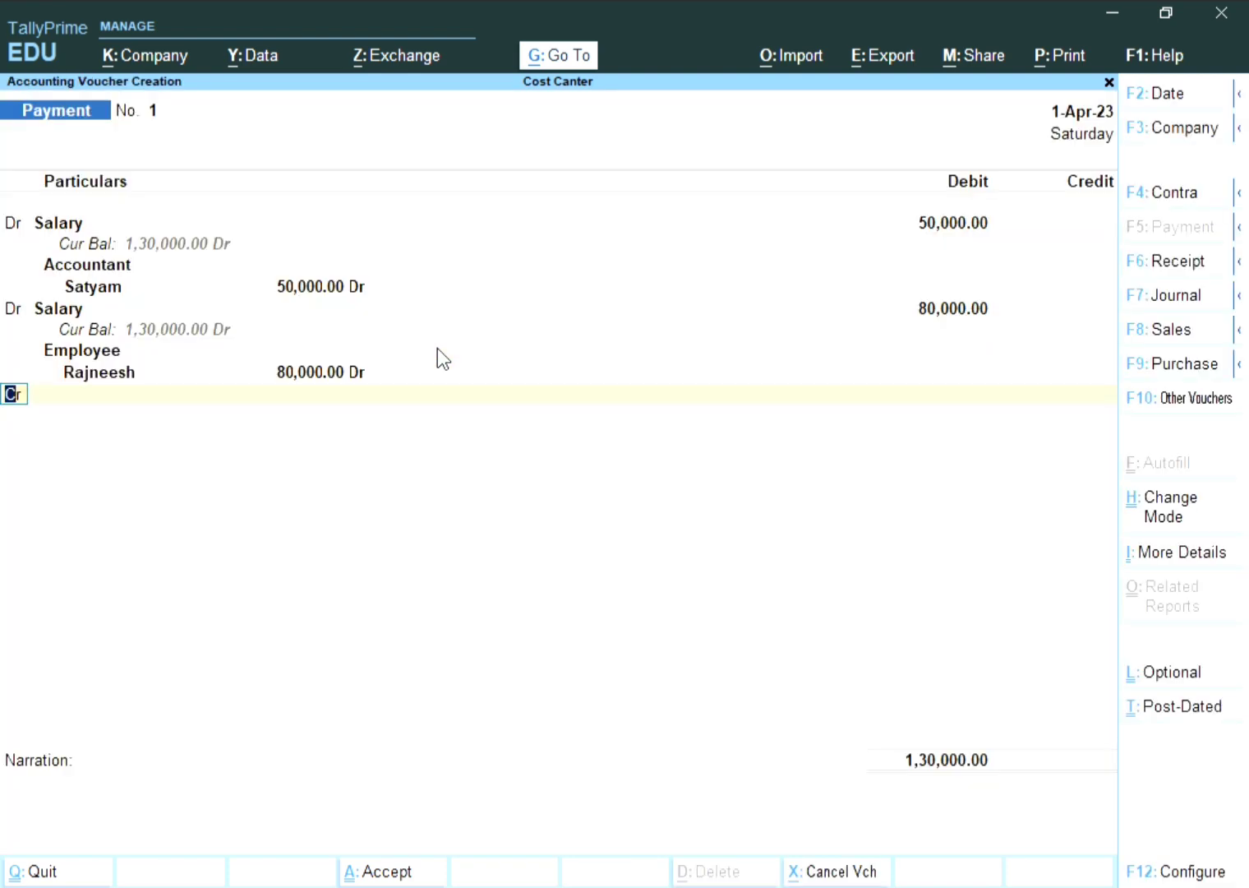
# Step: Add a third line to the payment voucher debiting the Salary ledger with 40,000
pyautogui.write('dr')
pyautogui.press('Return')
pyautogui.press('Return')
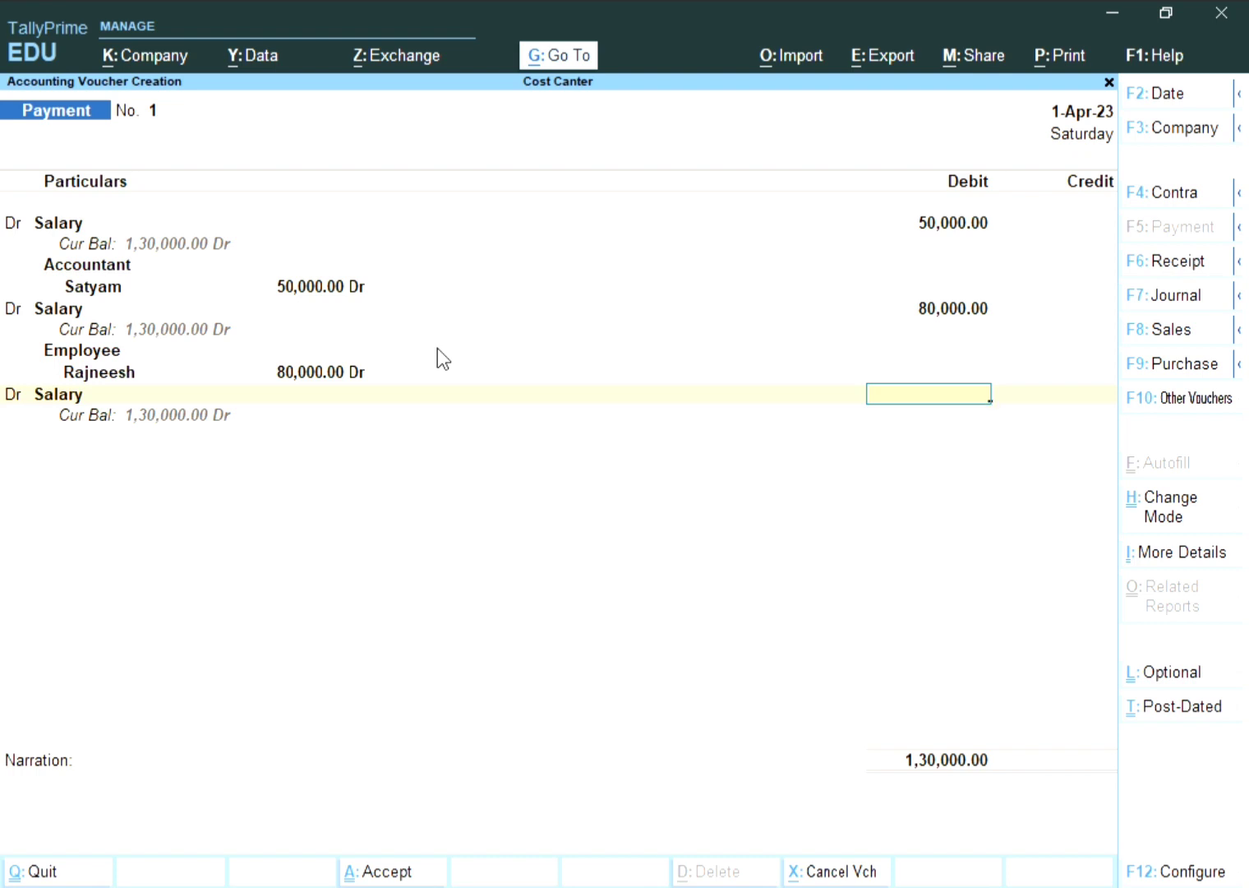
pyautogui.write('40000')
pyautogui.press('Return')
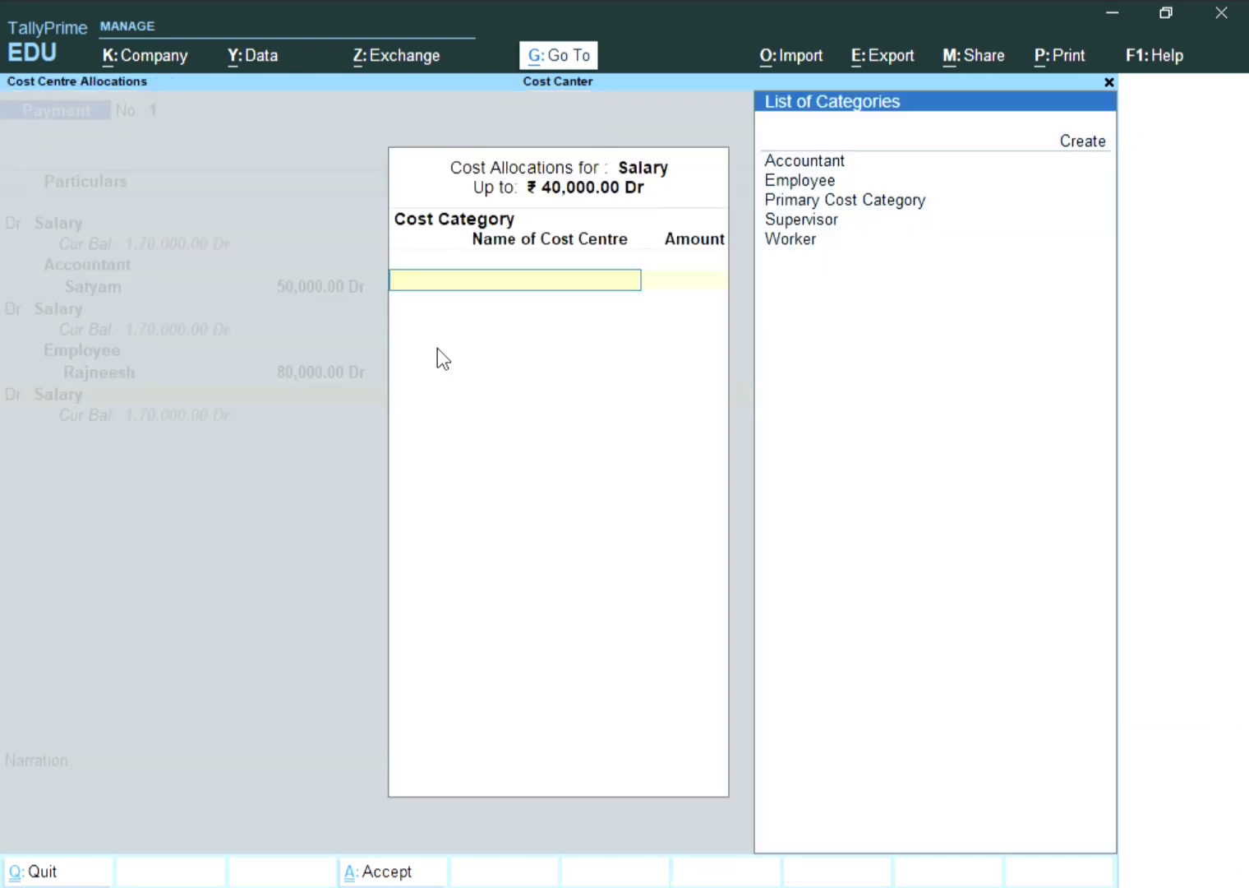
# Step: Choose the Supervisor cost category for the 40,000 Salary allocation
pyautogui.press('Down')
pyautogui.press('Down')
pyautogui.press('Down')
pyautogui.press('Down')
pyautogui.press('Return')
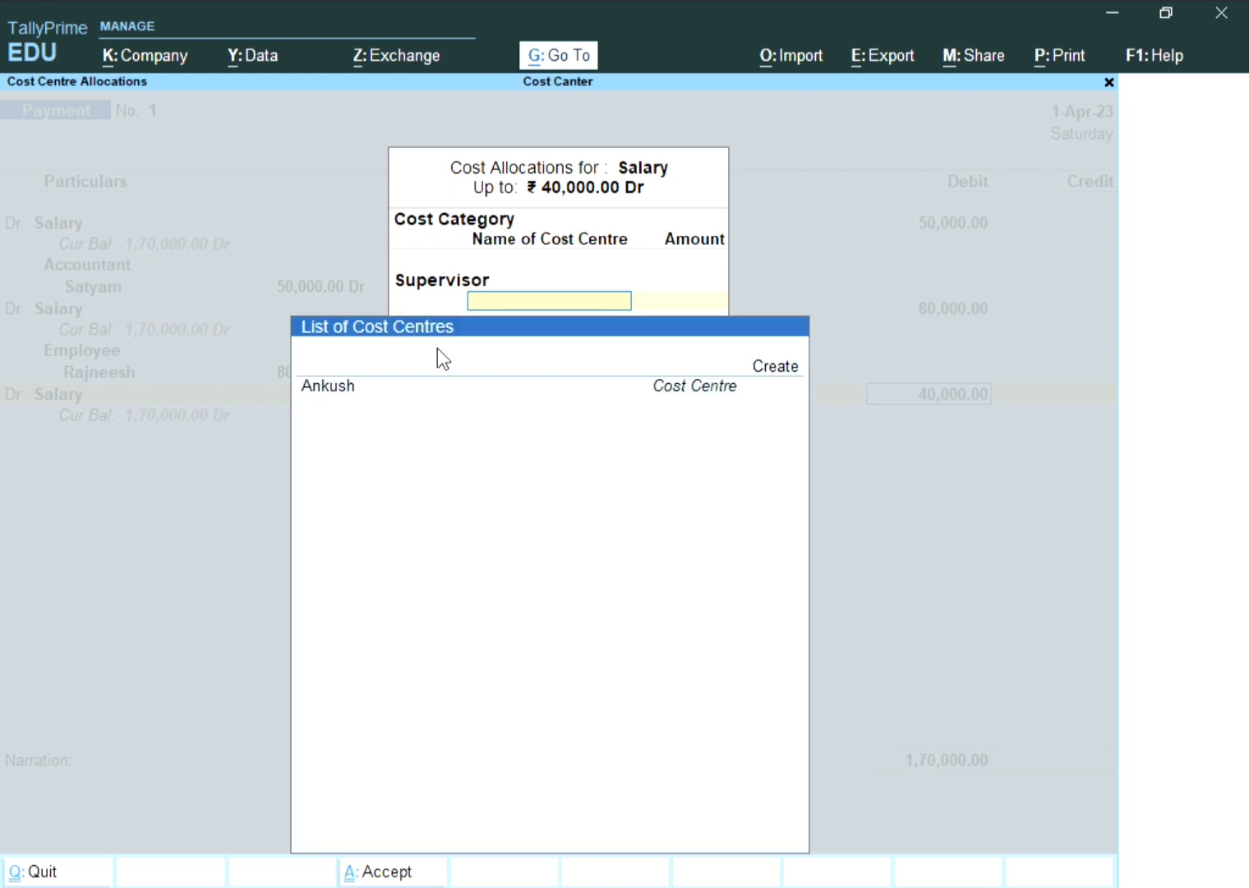
pyautogui.press('Return')
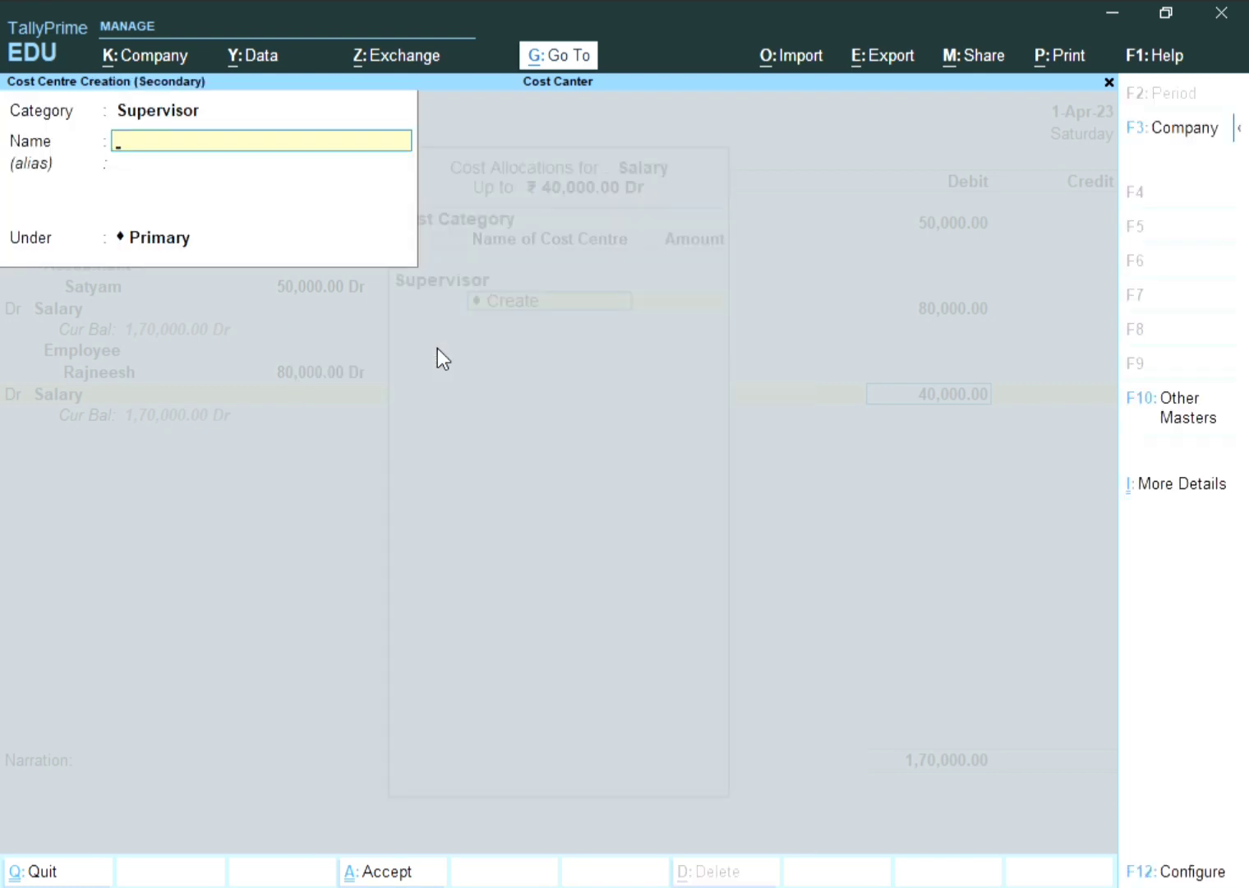
pyautogui.press('BackSpace')
pyautogui.press('space')
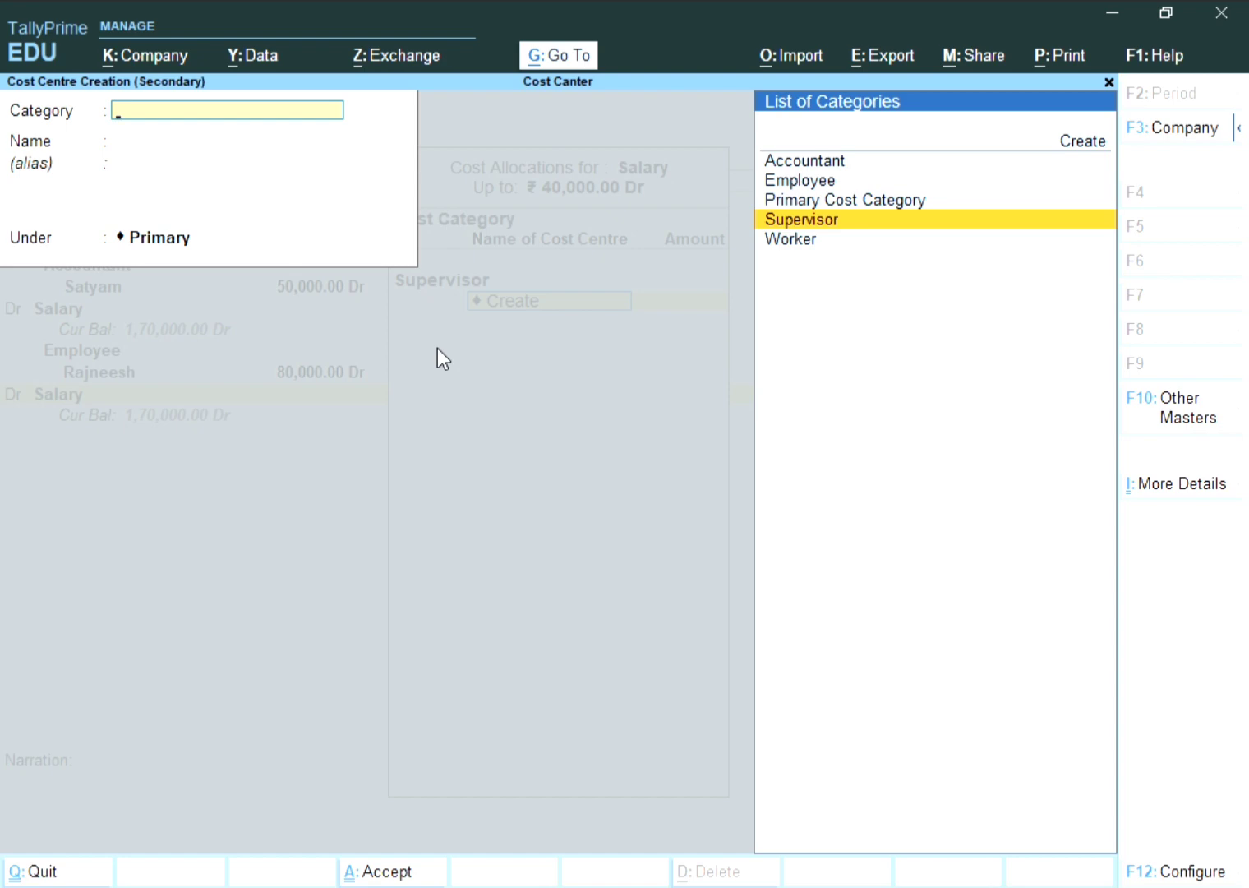
pyautogui.press('Return')
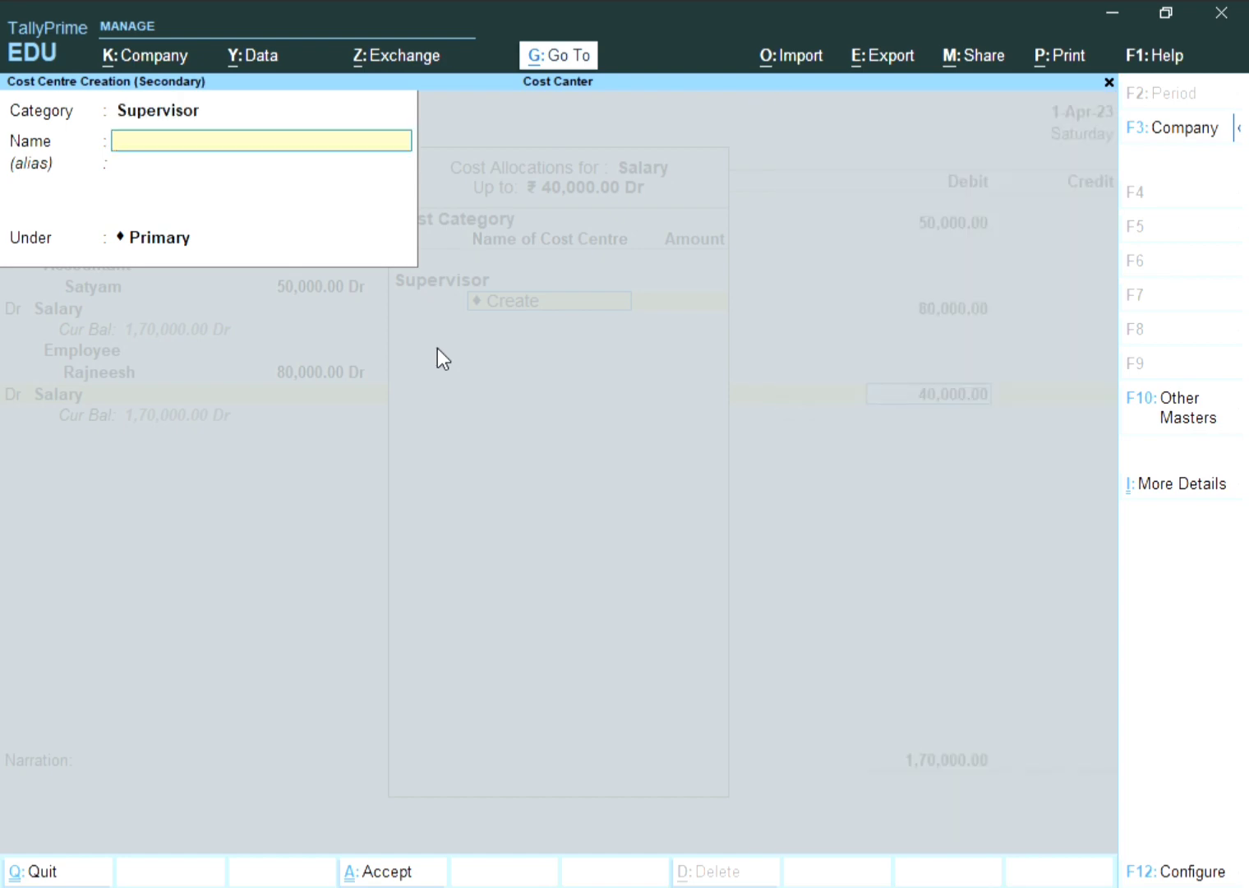
pyautogui.press('Escape')
pyautogui.press('Escape')
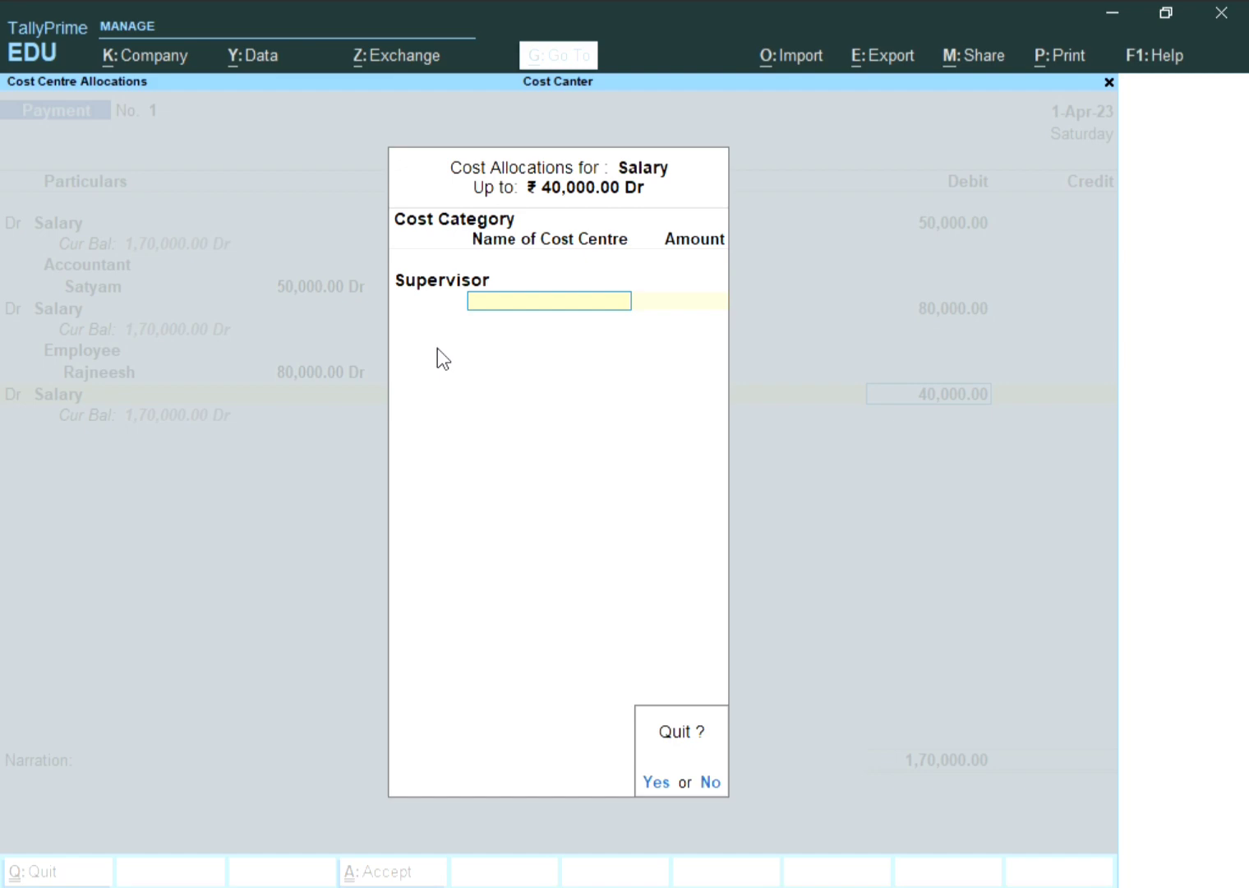
pyautogui.press('n')
# Step: Allocate the full 40,000 of Salary to the supervisor's cost centre and finish the allocation list
pyautogui.press('Return')
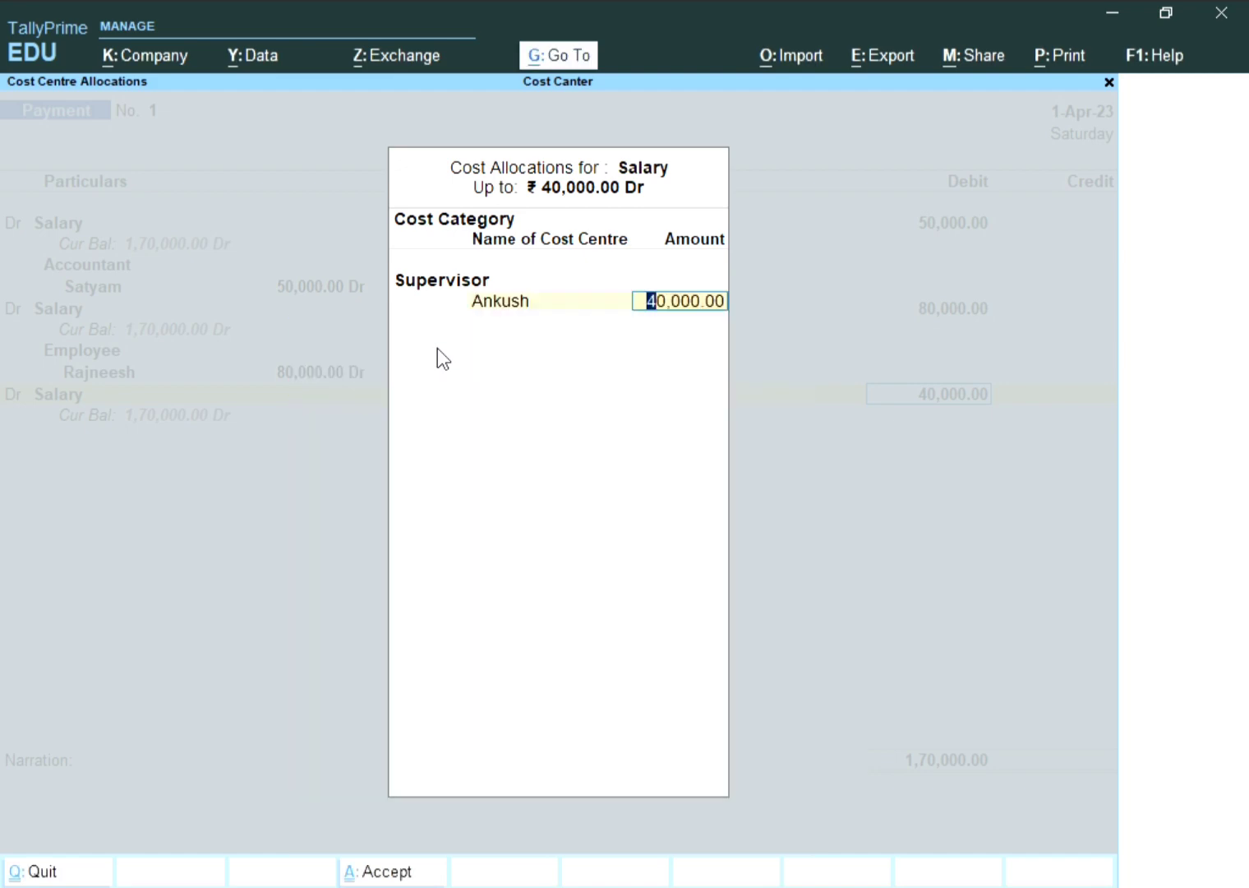
pyautogui.press('Return')
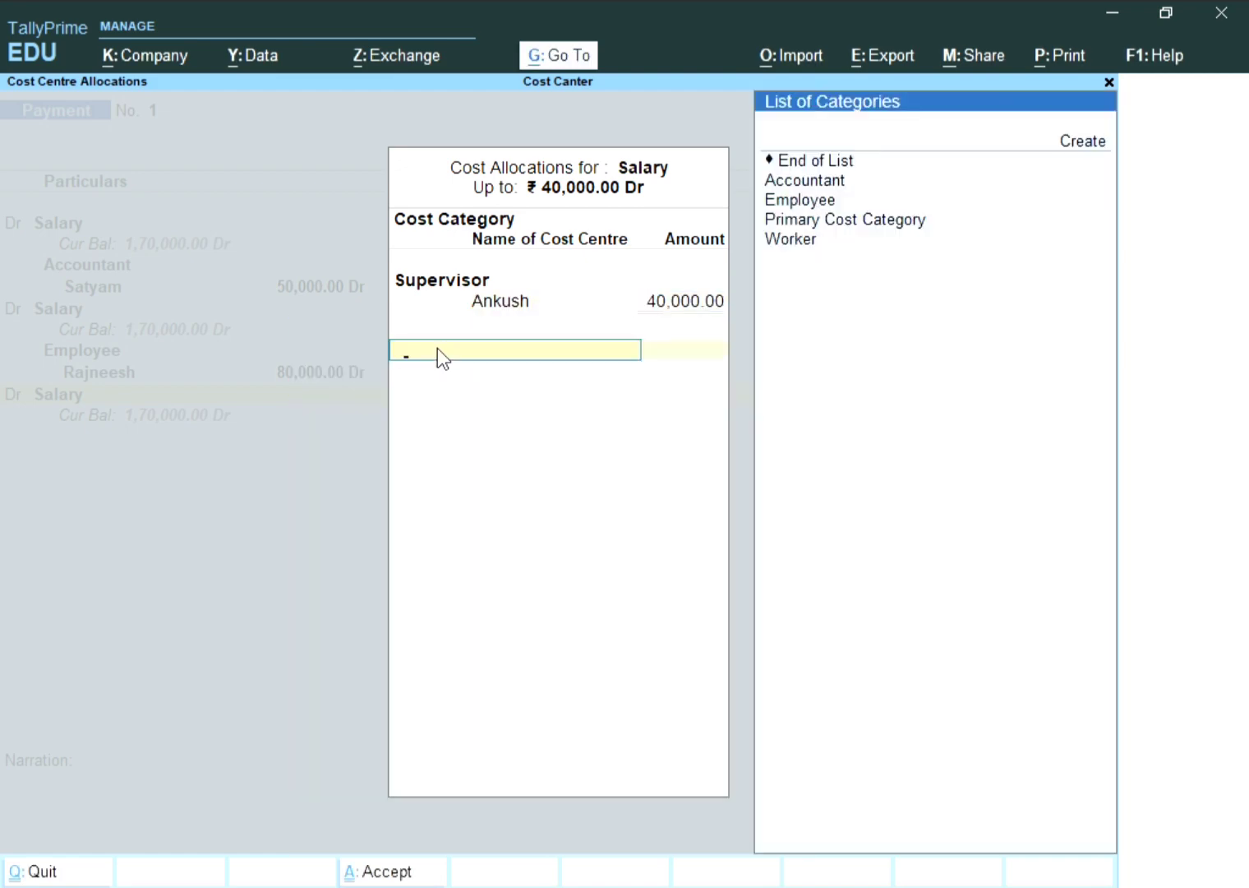
pyautogui.press('Return')
pyautogui.press('Return')
pyautogui.press('Return')
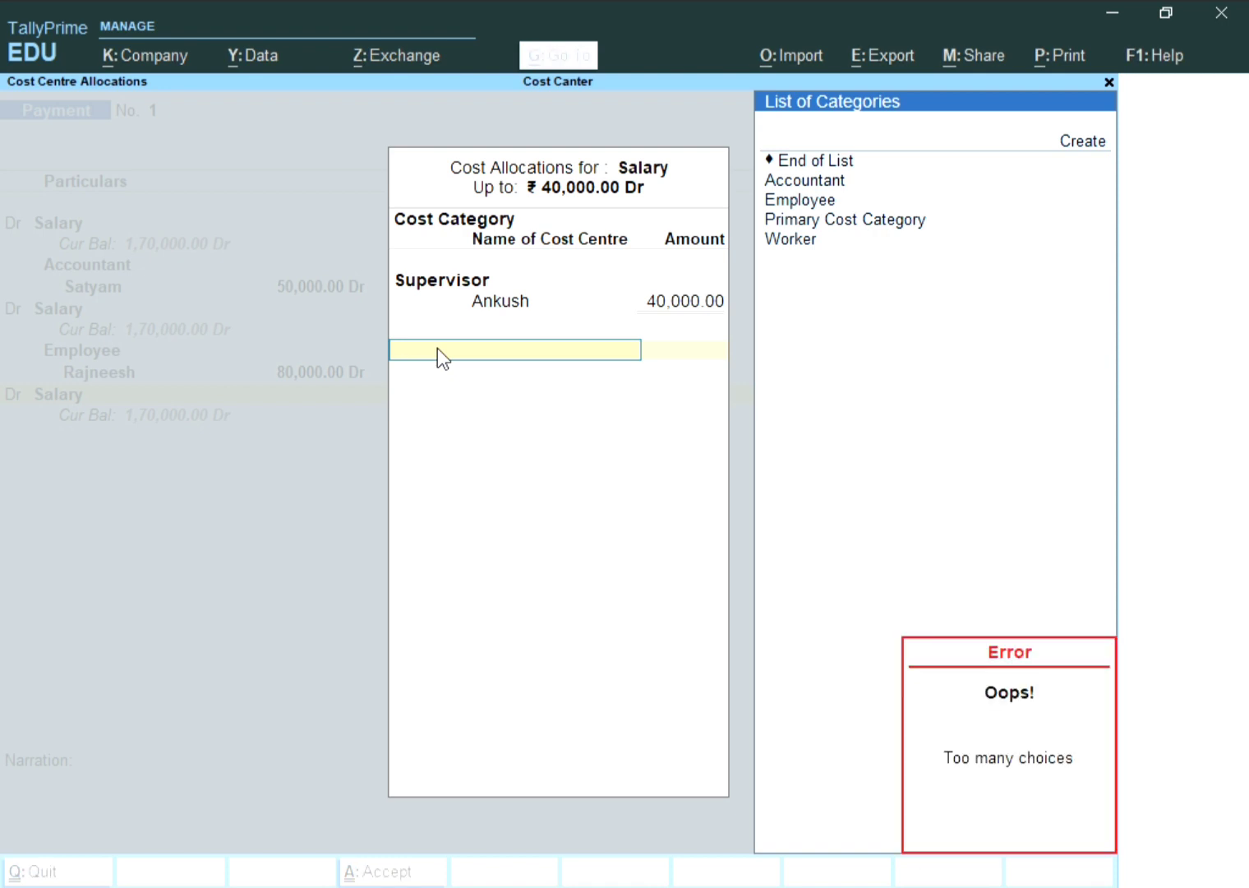
pyautogui.press('Up')
pyautogui.press('Up')
pyautogui.press('Up')
pyautogui.press('Up')
pyautogui.press('Return')
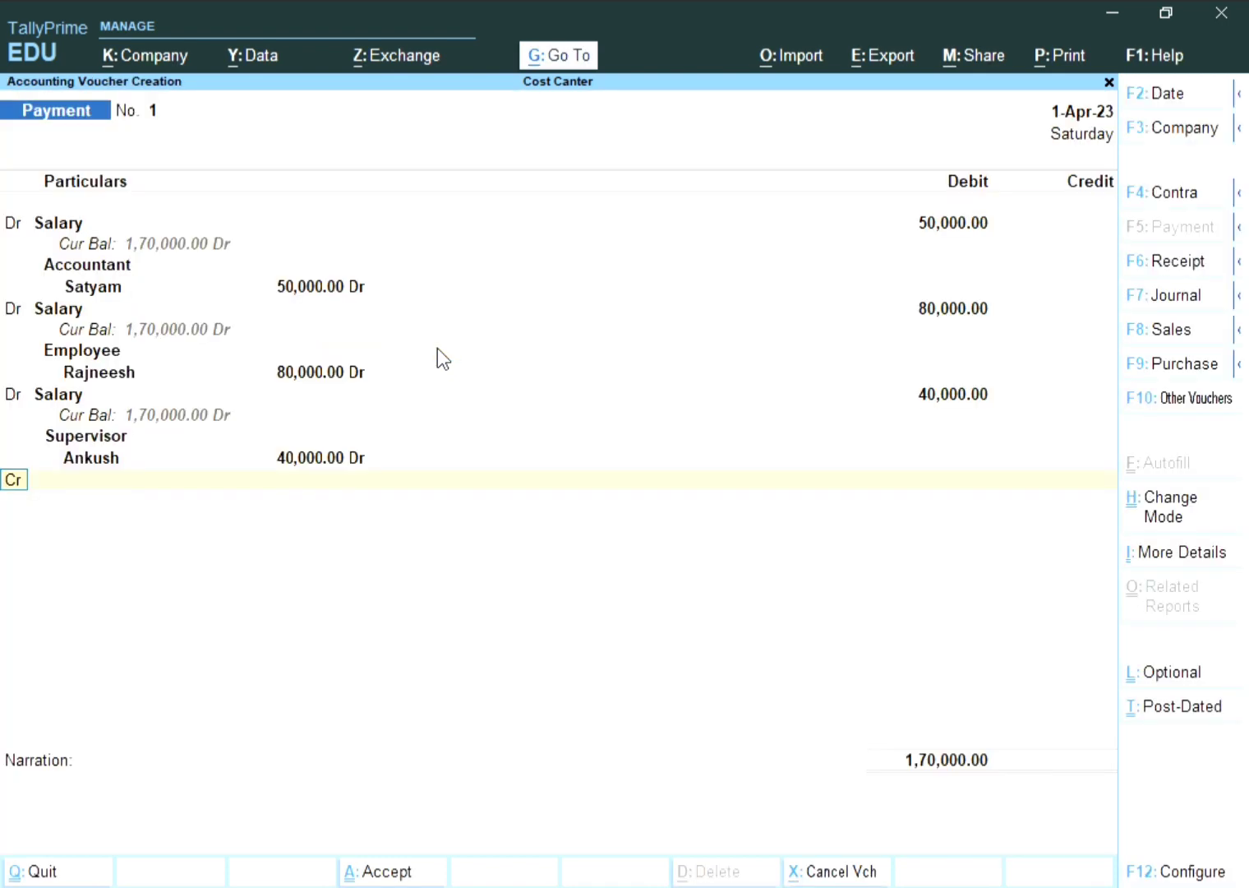
# Step: Add a fourth line to the payment voucher debiting the Salary ledger with 30,000
pyautogui.write('dr')
pyautogui.press('Return')
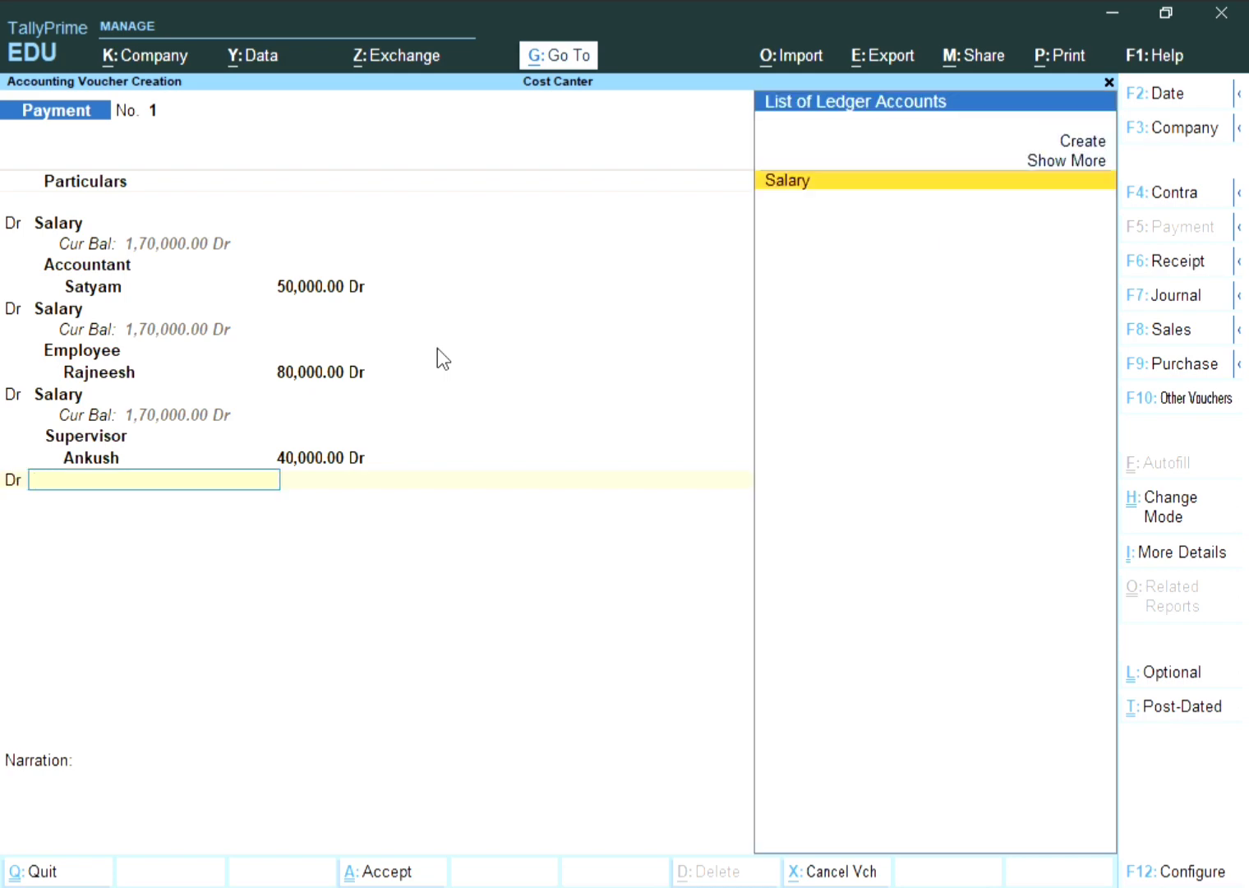
pyautogui.press('Return')
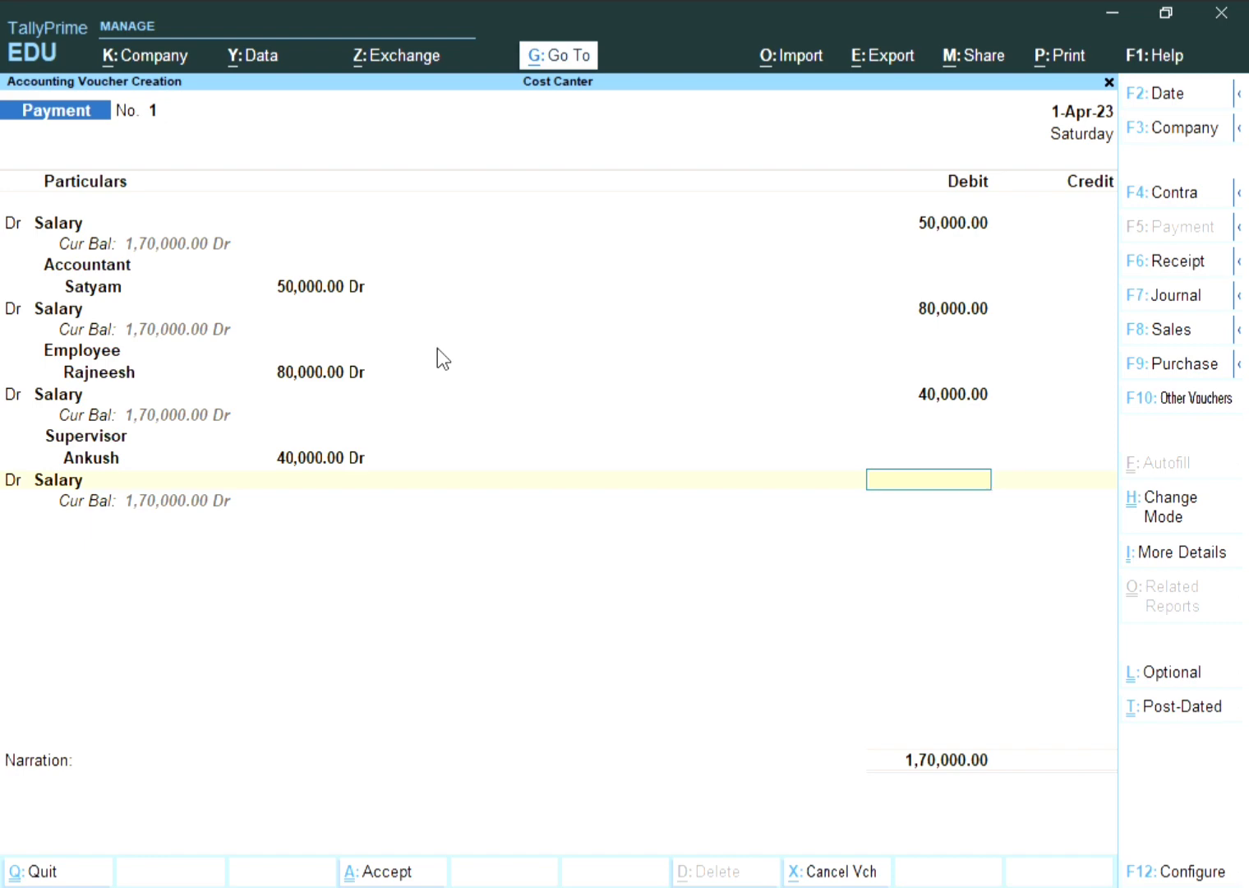
pyautogui.write('30000')
pyautogui.press('Return')
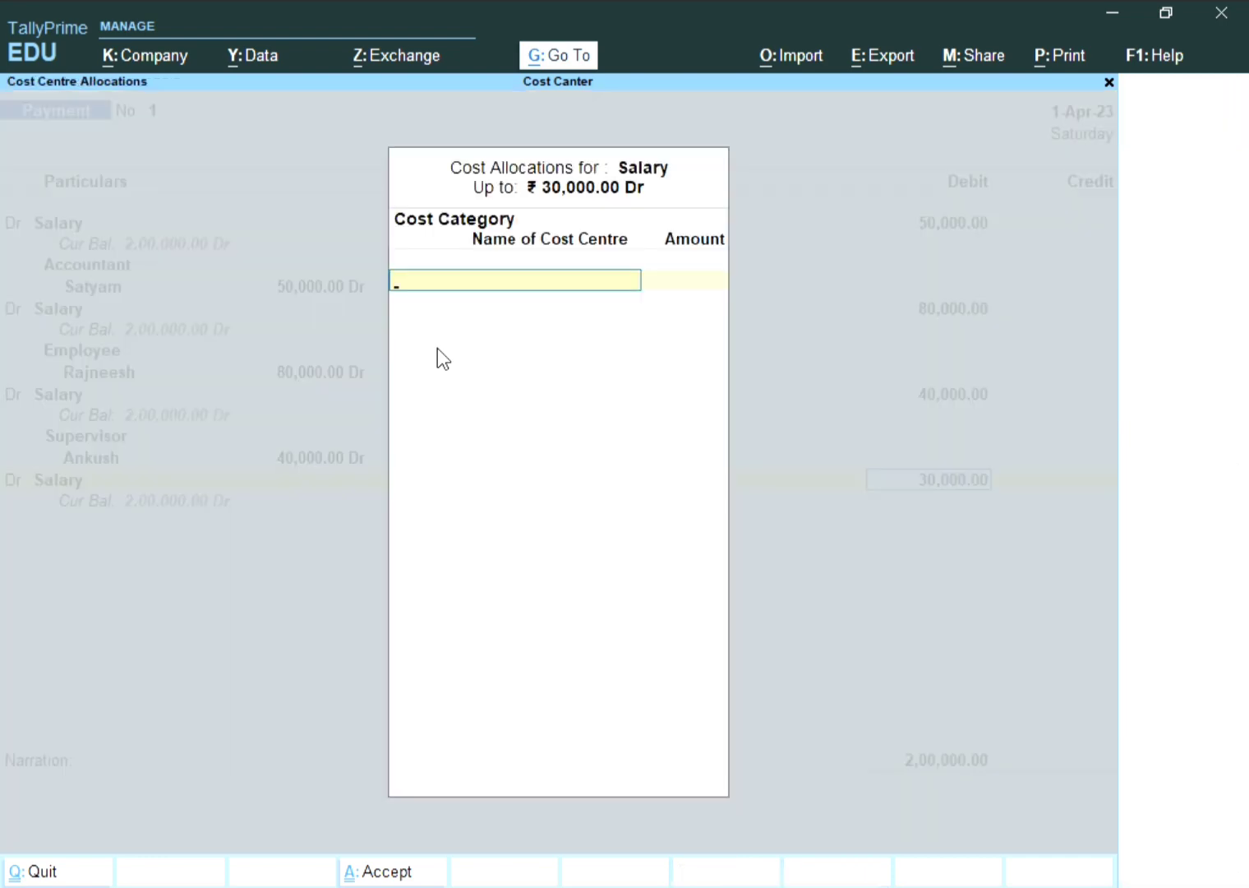
# Step: Allocate the full 30,000 of Salary to the worker's cost centre in the Worker category
pyautogui.press('Down')
pyautogui.press('Down')
pyautogui.press('Down')
pyautogui.press('Down')
pyautogui.press('Down')
pyautogui.press('Down')
pyautogui.press('Down')
pyautogui.press('Down')
pyautogui.press('Down')
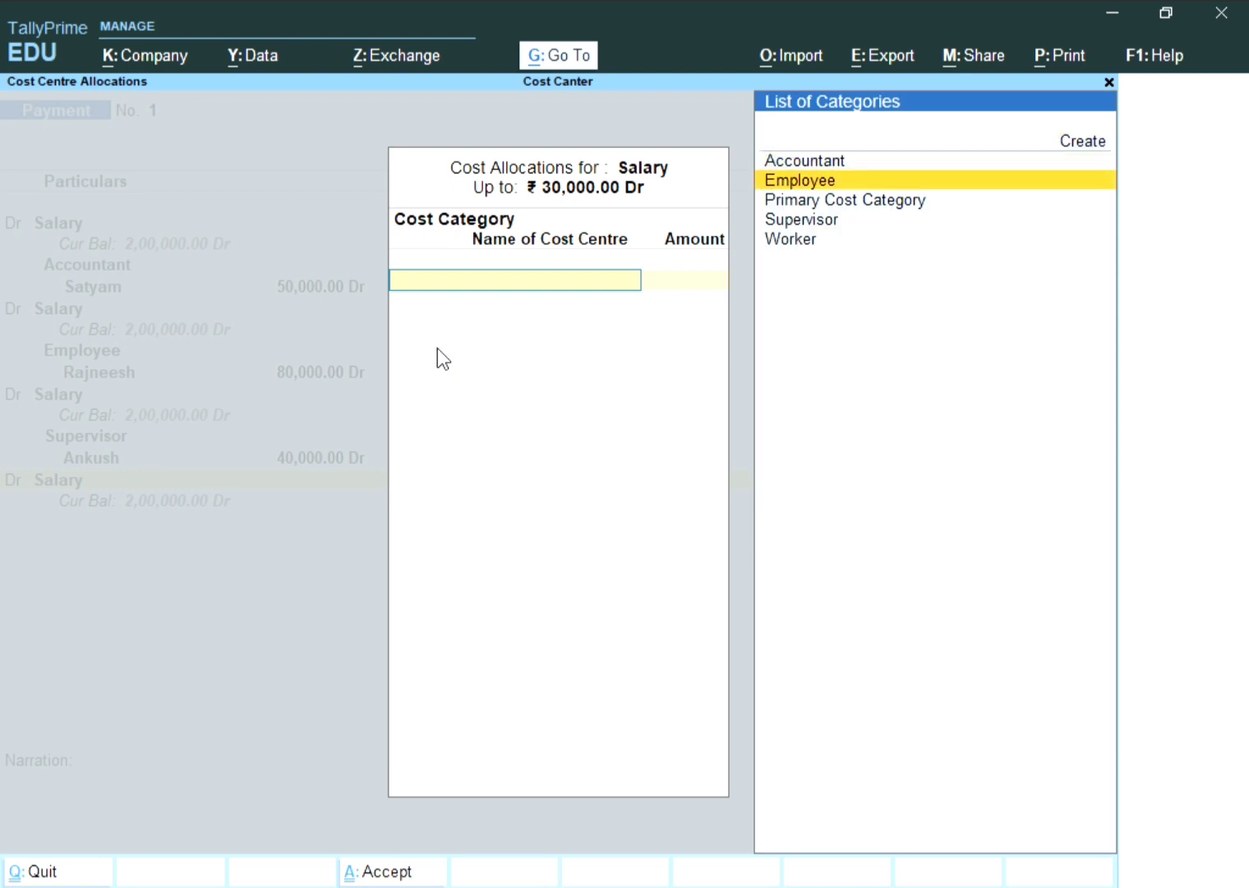
pyautogui.press('Down')
pyautogui.press('Down')
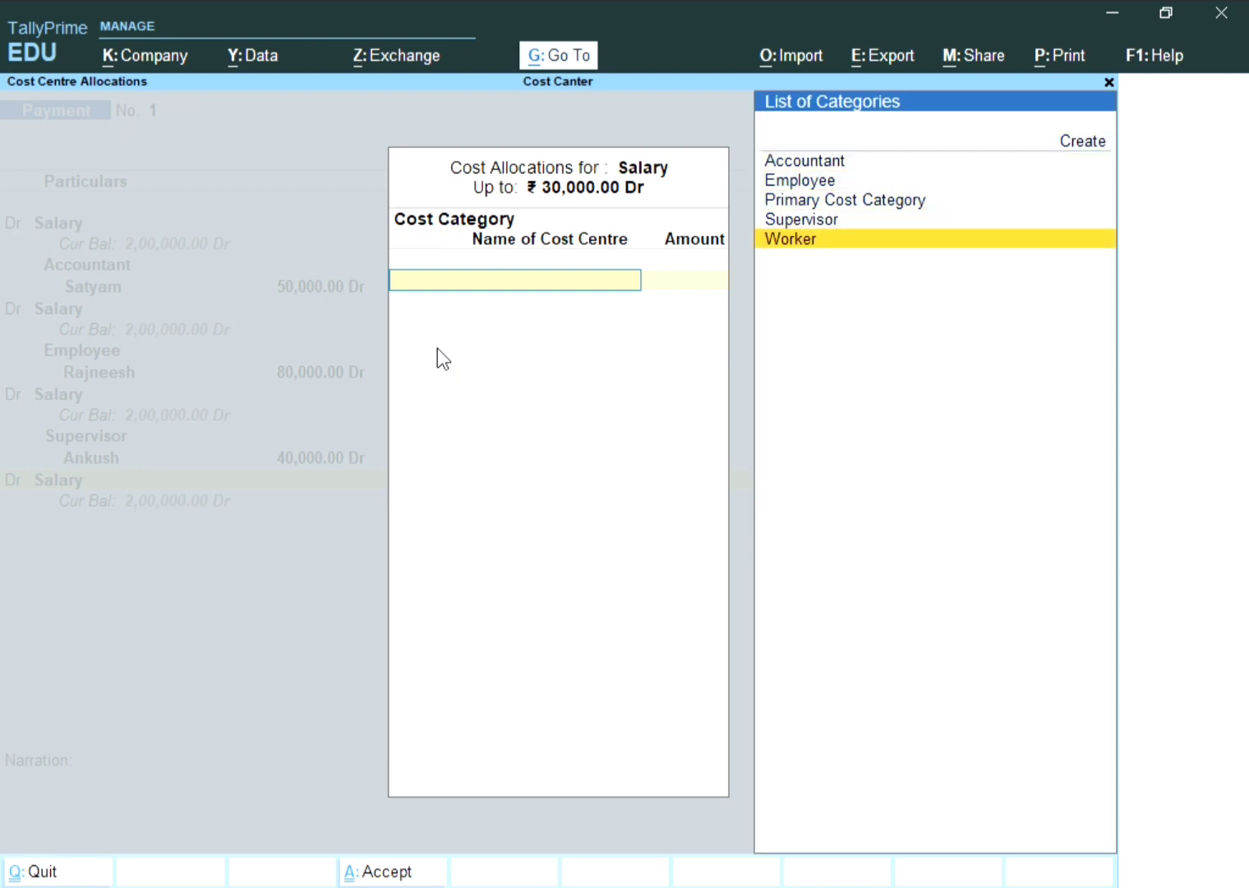
pyautogui.press('Return')
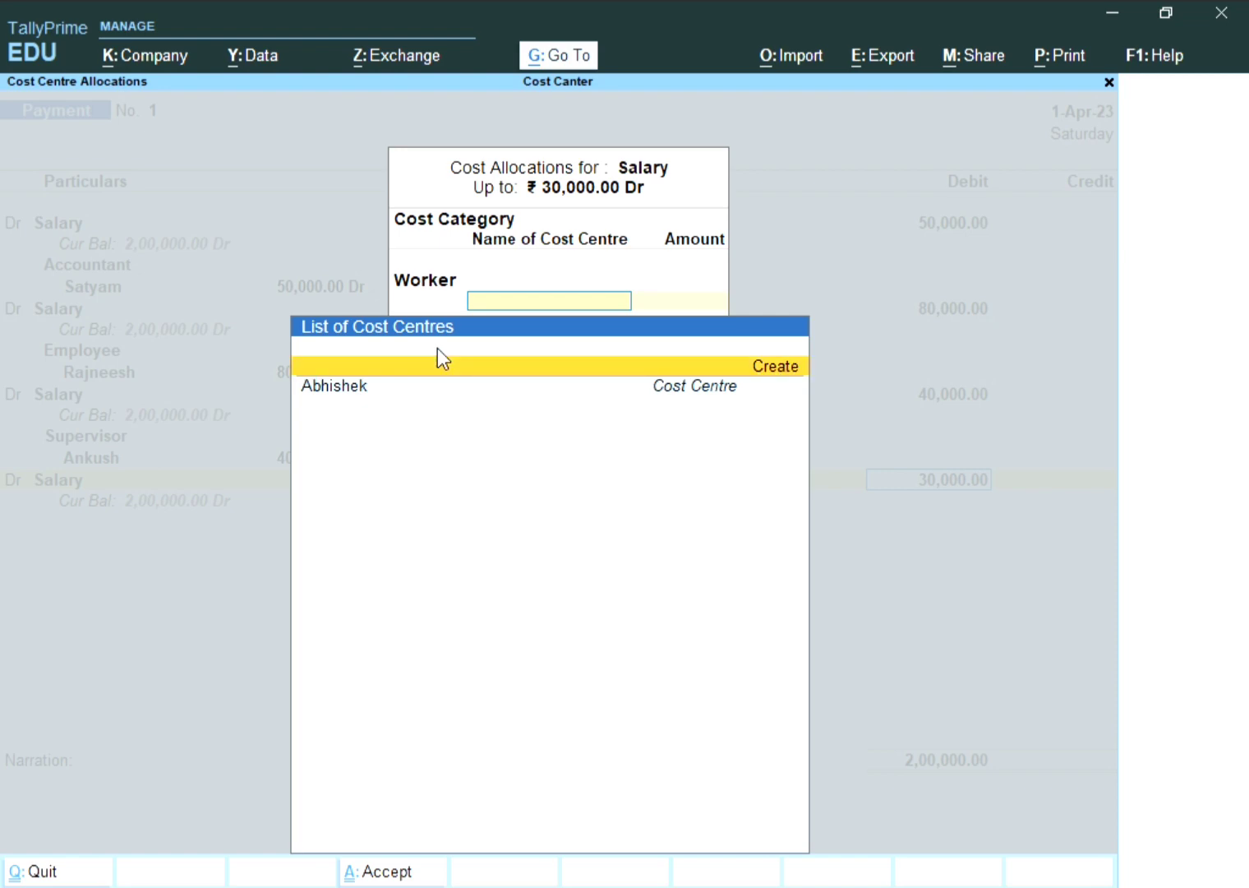
pyautogui.press('Down')
pyautogui.press('Return')
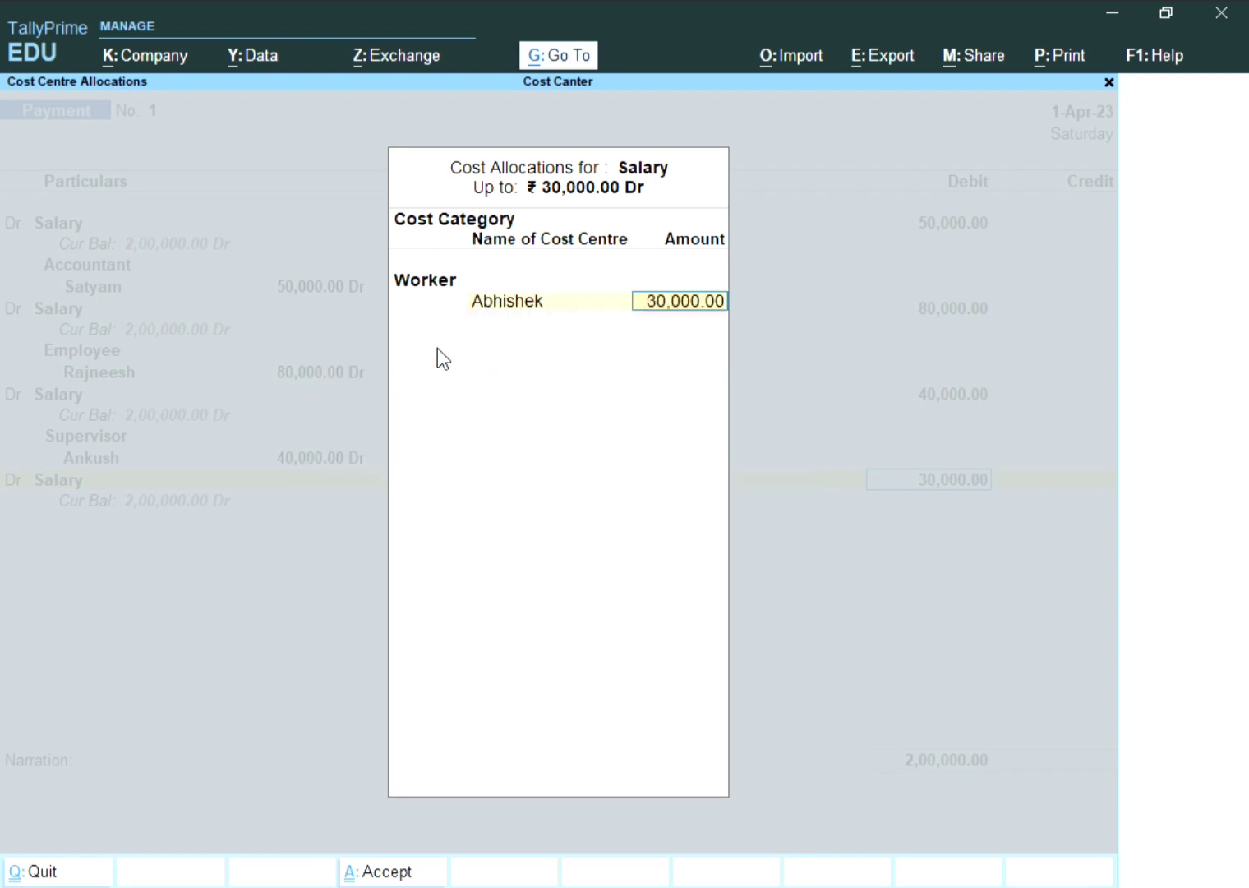
pyautogui.press('Return')
pyautogui.press('Return')
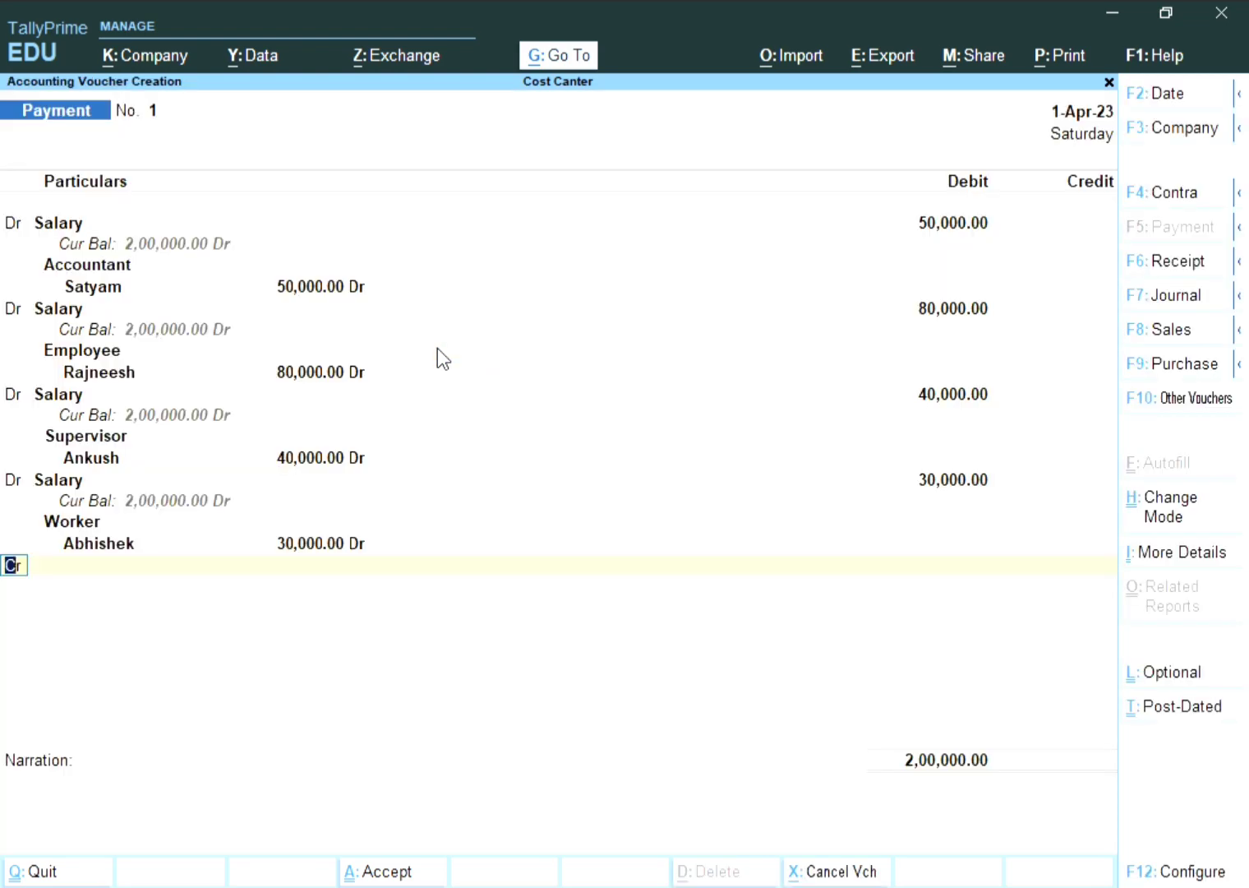
# Step: Credit the Cash ledger with 2,00,000 and save the payment voucher with an empty narration
pyautogui.press('Return')
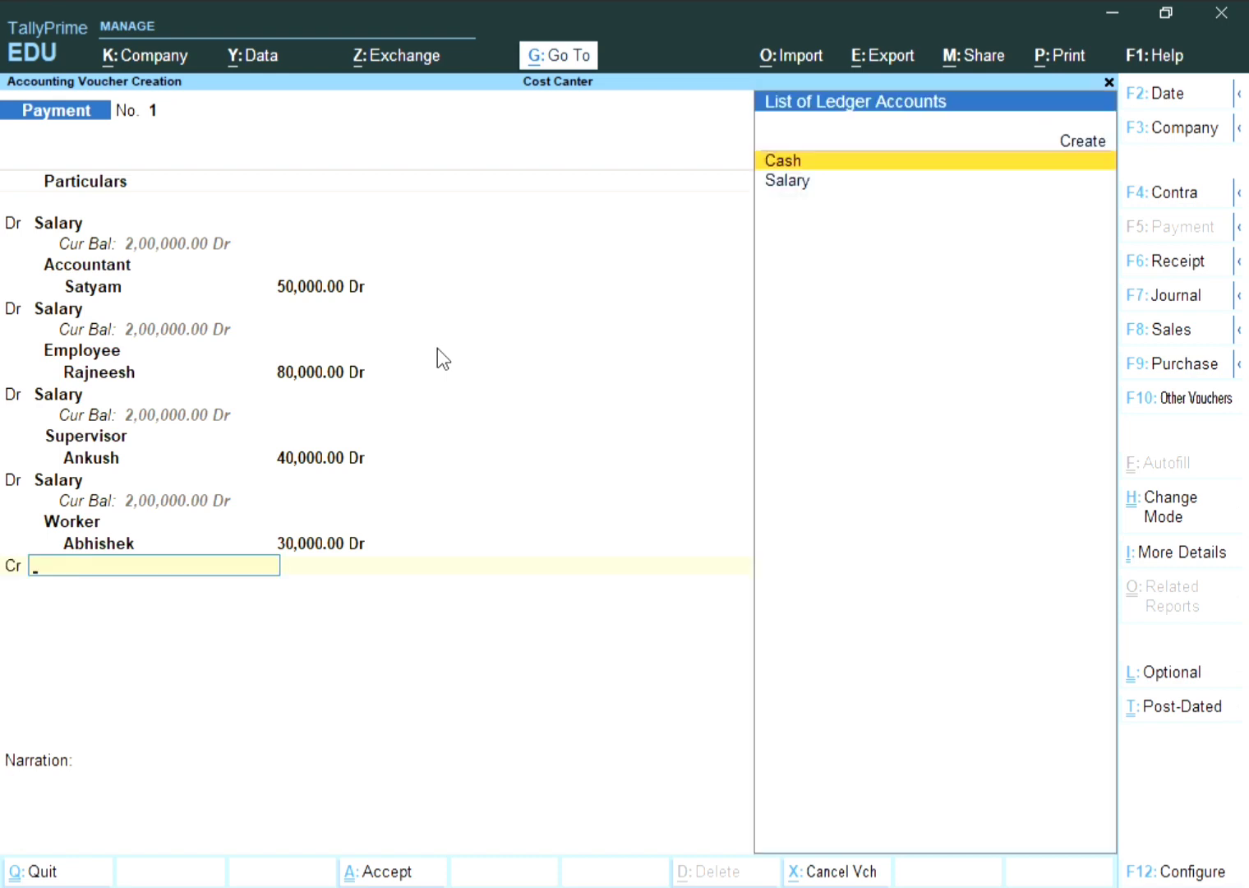
pyautogui.press('Return')
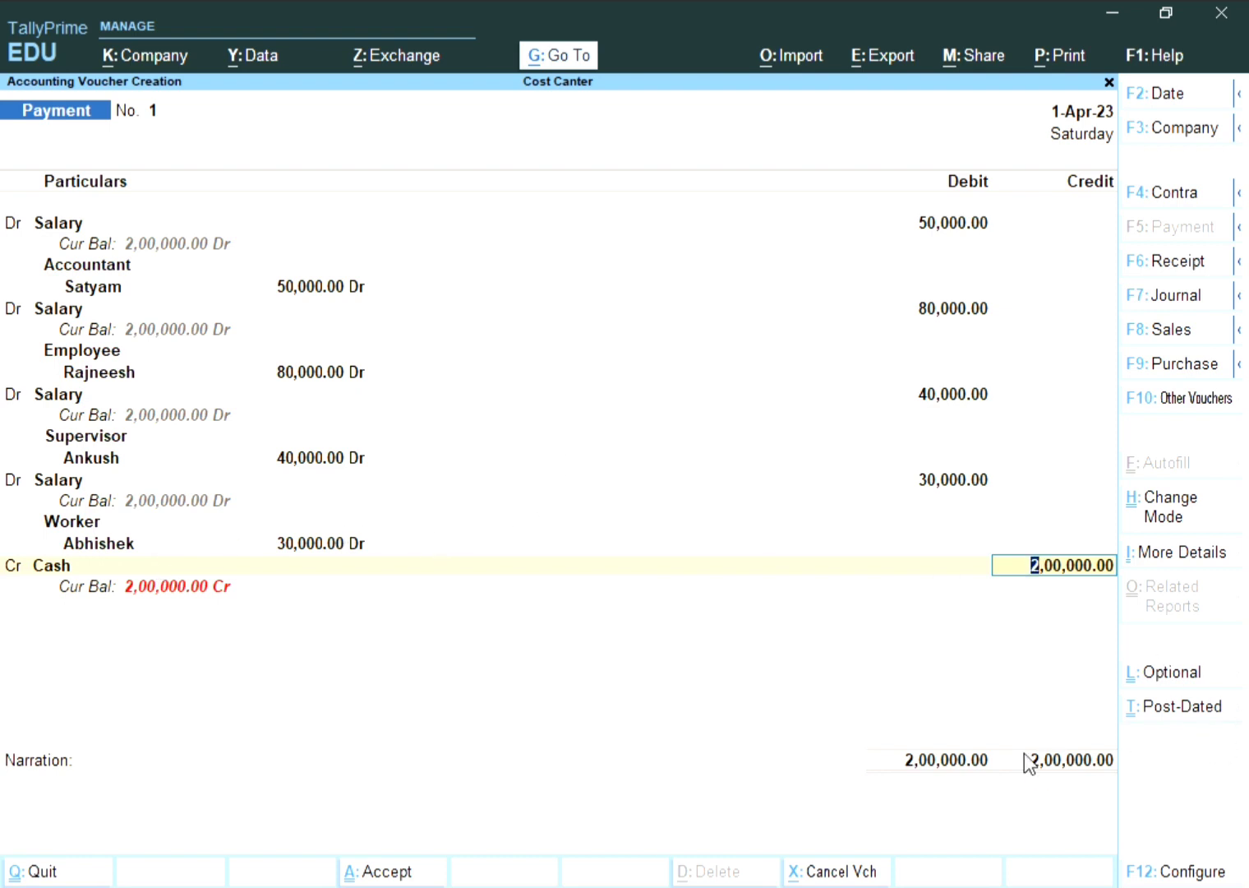
pyautogui.press('Return')
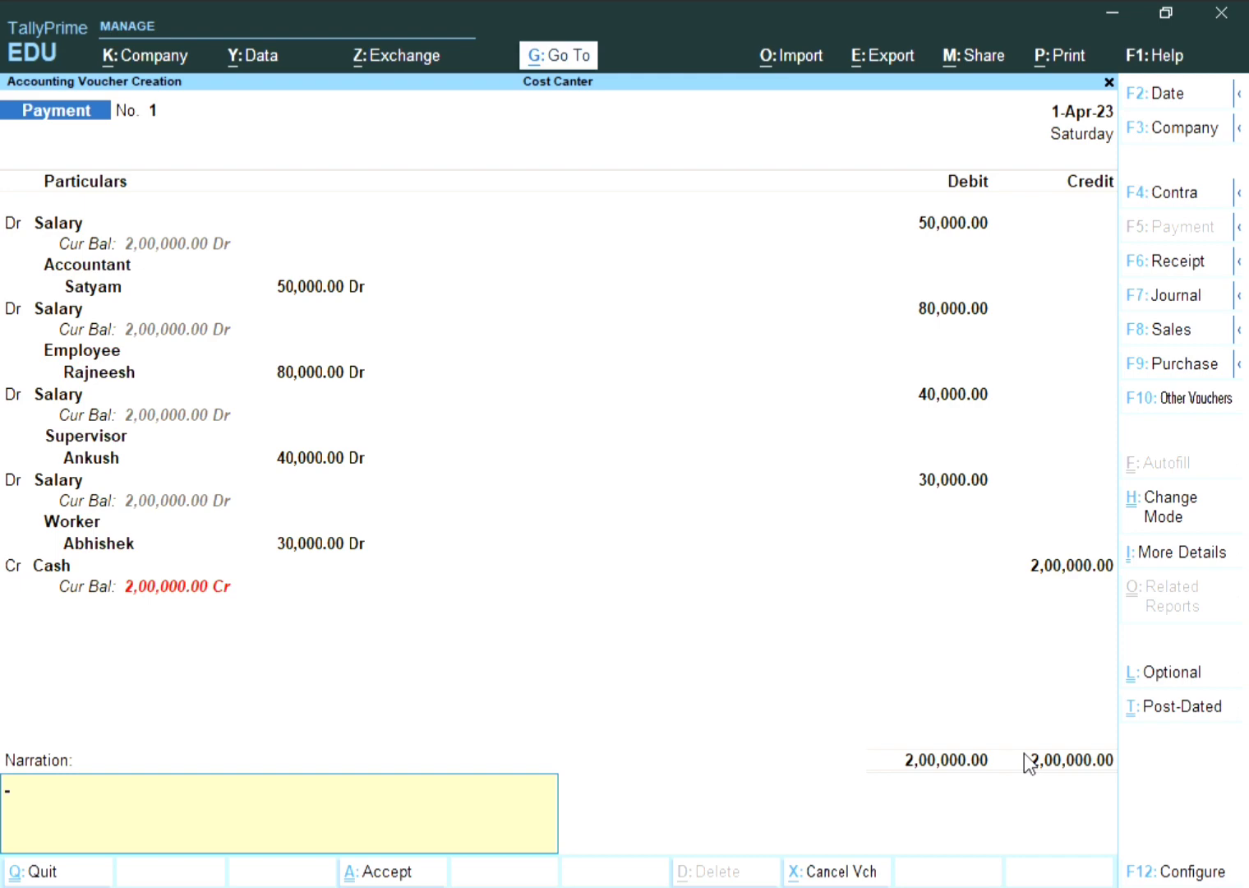
pyautogui.press('Return')
pyautogui.press('Return')
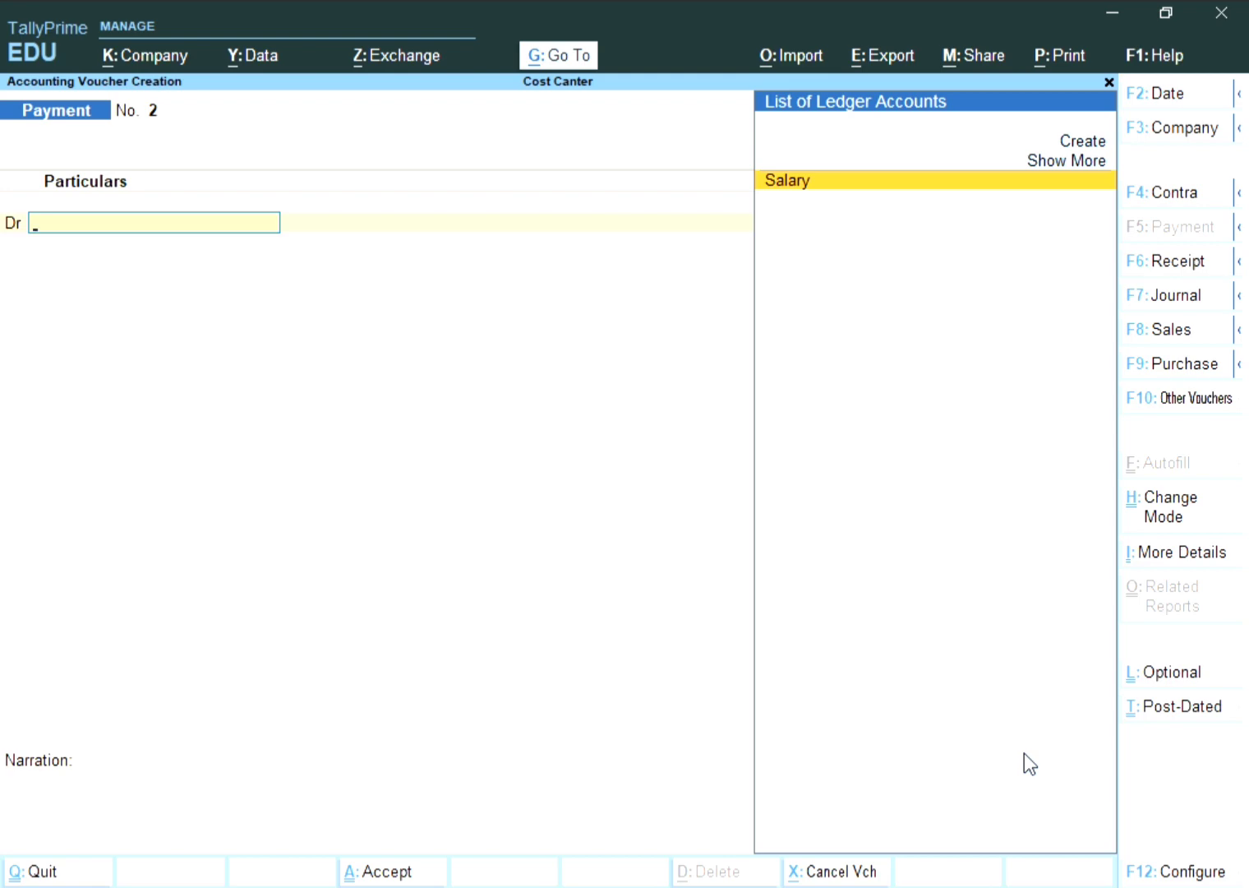
# Step: Leave the new blank payment voucher and return to the Gateway of Tally
pyautogui.press('Escape')
pyautogui.press('Return')
pyautogui.press('Escape')
pyautogui.press('n')
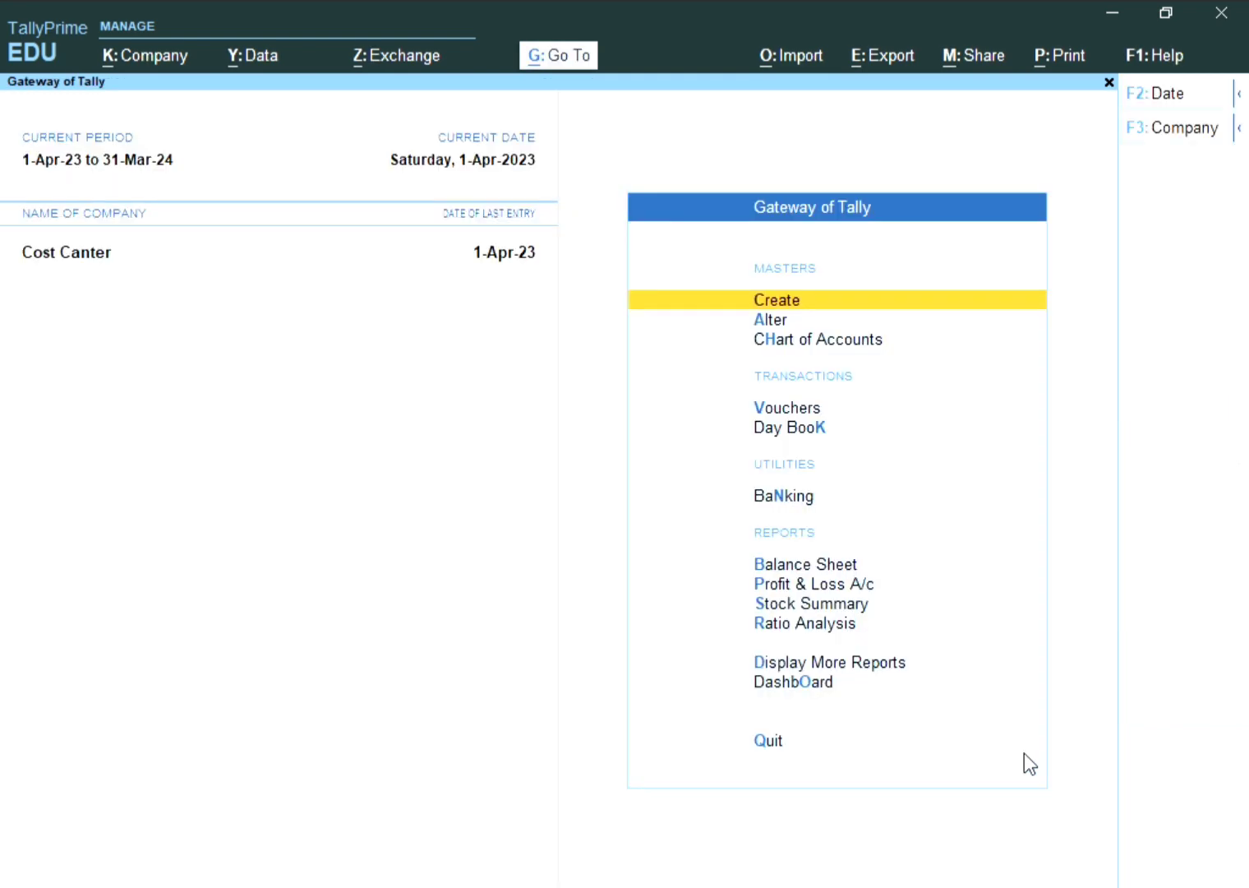
# Step: Show the Day Book from the additional accounting reports
pyautogui.press('Down')
pyautogui.press('Down')
pyautogui.press('Down')
pyautogui.press('Down')
pyautogui.press('Down')
pyautogui.press('Down')
pyautogui.press('Down')
pyautogui.press('Down')
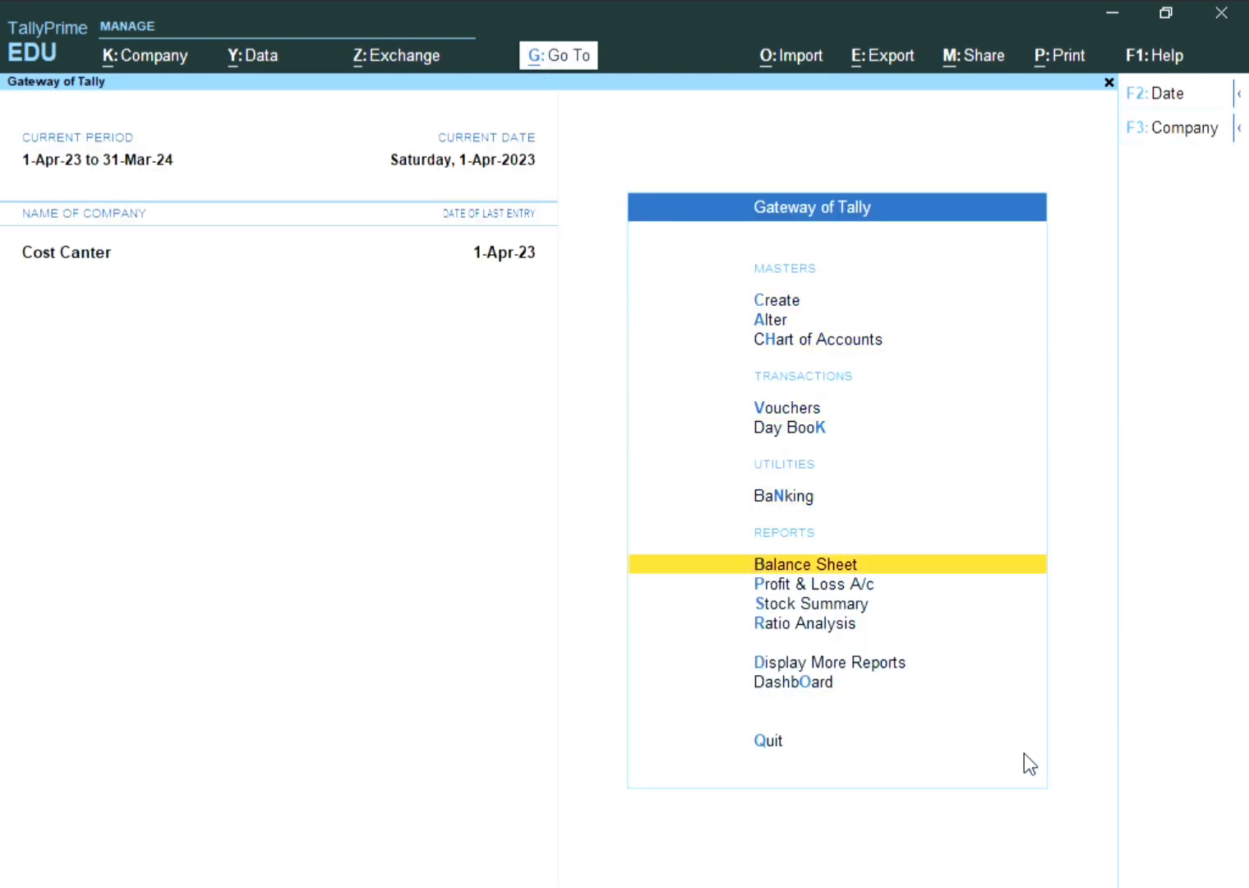
pyautogui.press('Down')
pyautogui.press('Down')
pyautogui.press('Down')
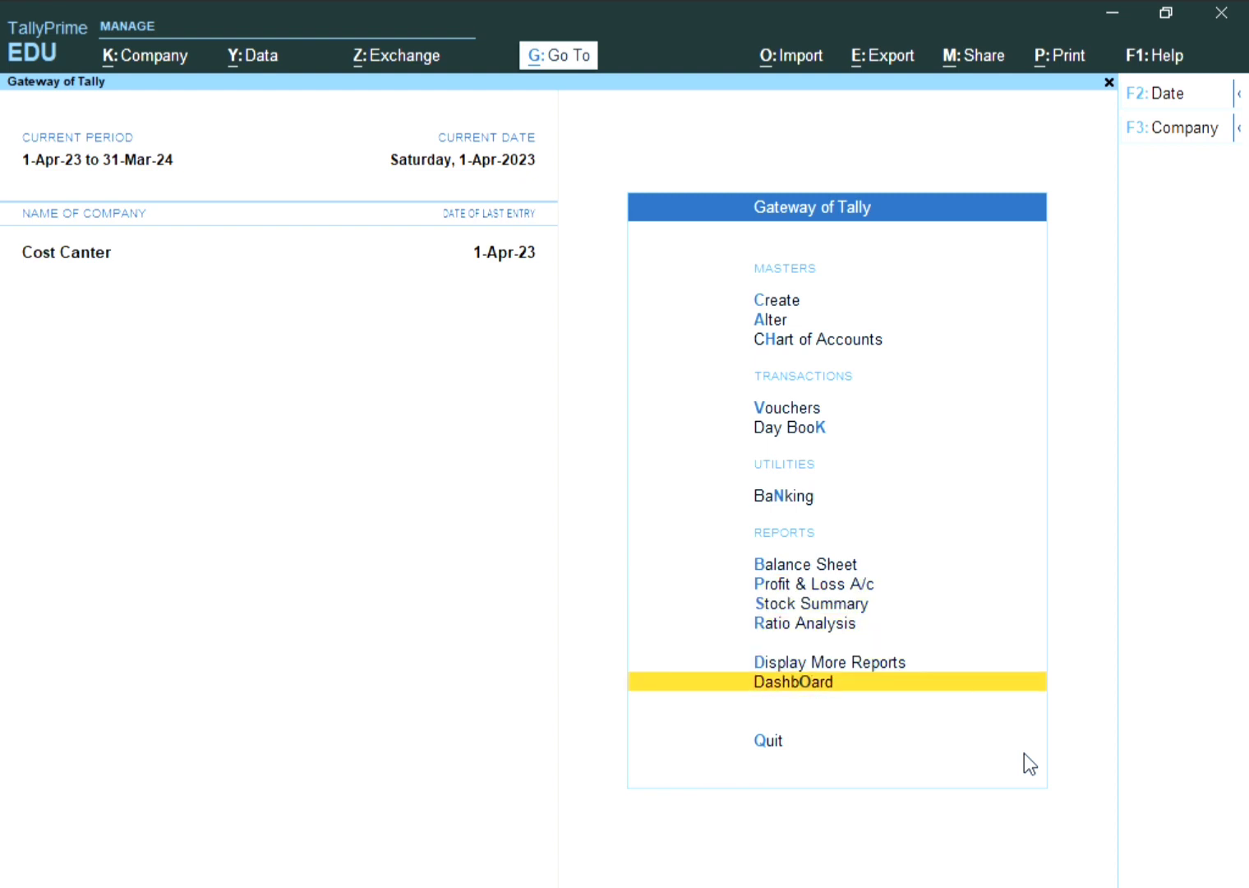
pyautogui.press('Up')
pyautogui.press('Return')
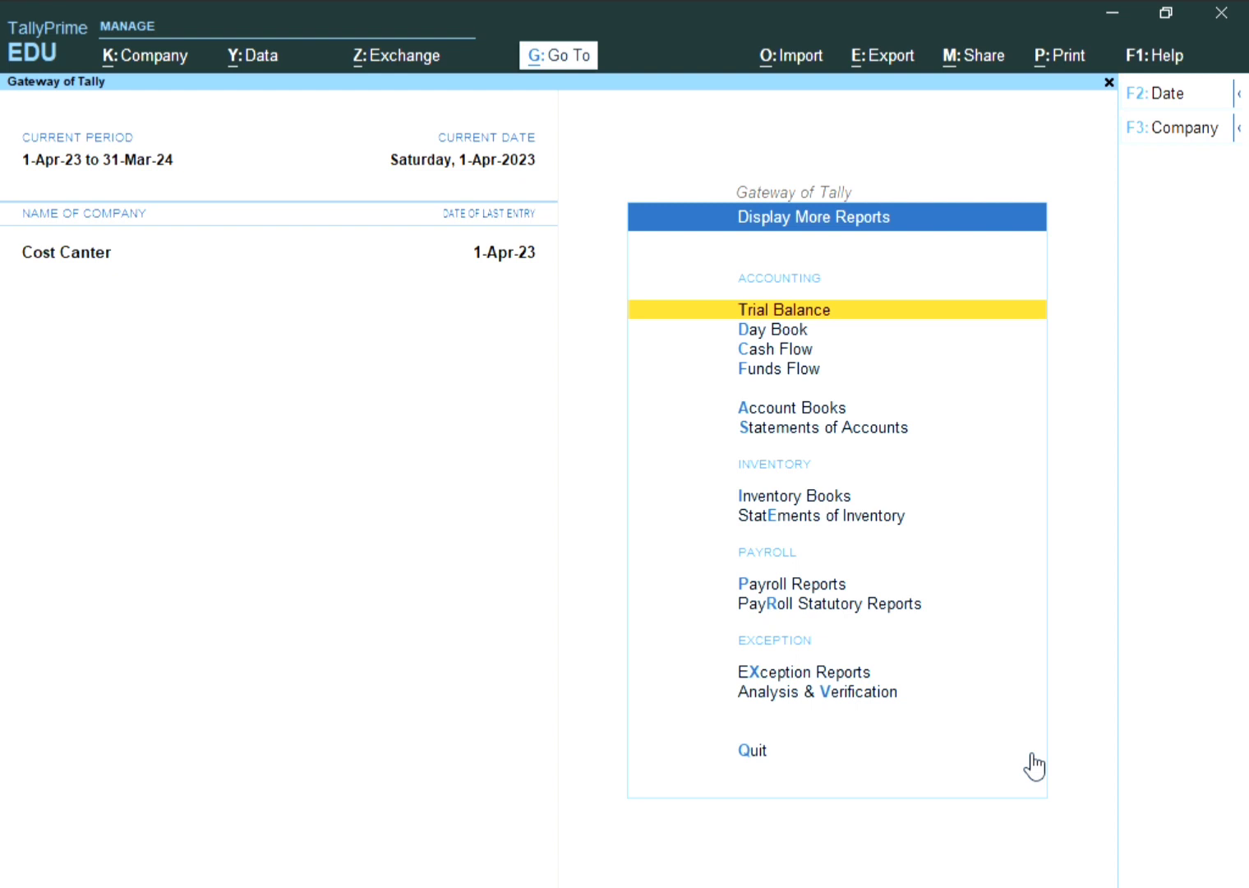
pyautogui.press('Down')
pyautogui.press('Return')
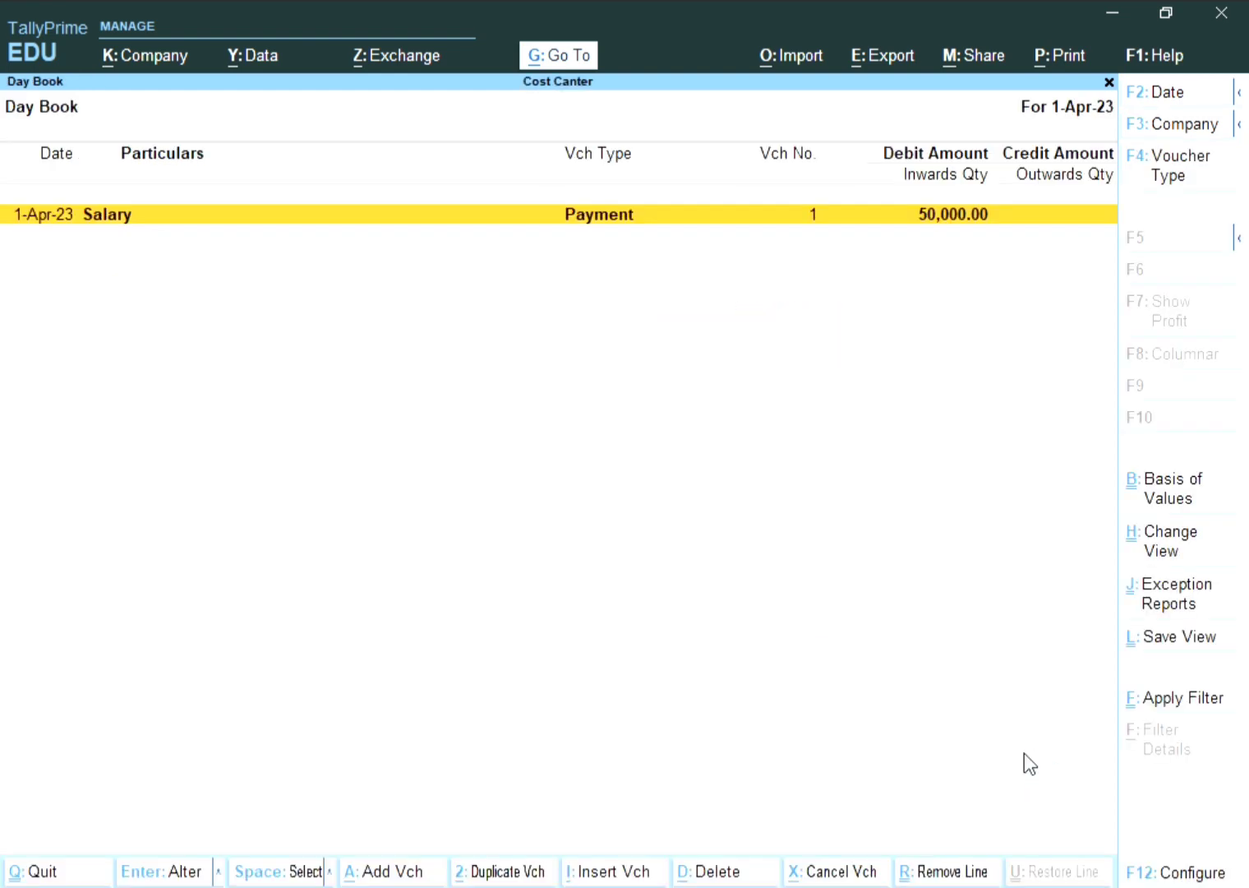
# Step: Open the Salary payment voucher from the Day Book and view its print preview enlarged
pyautogui.press('Return')
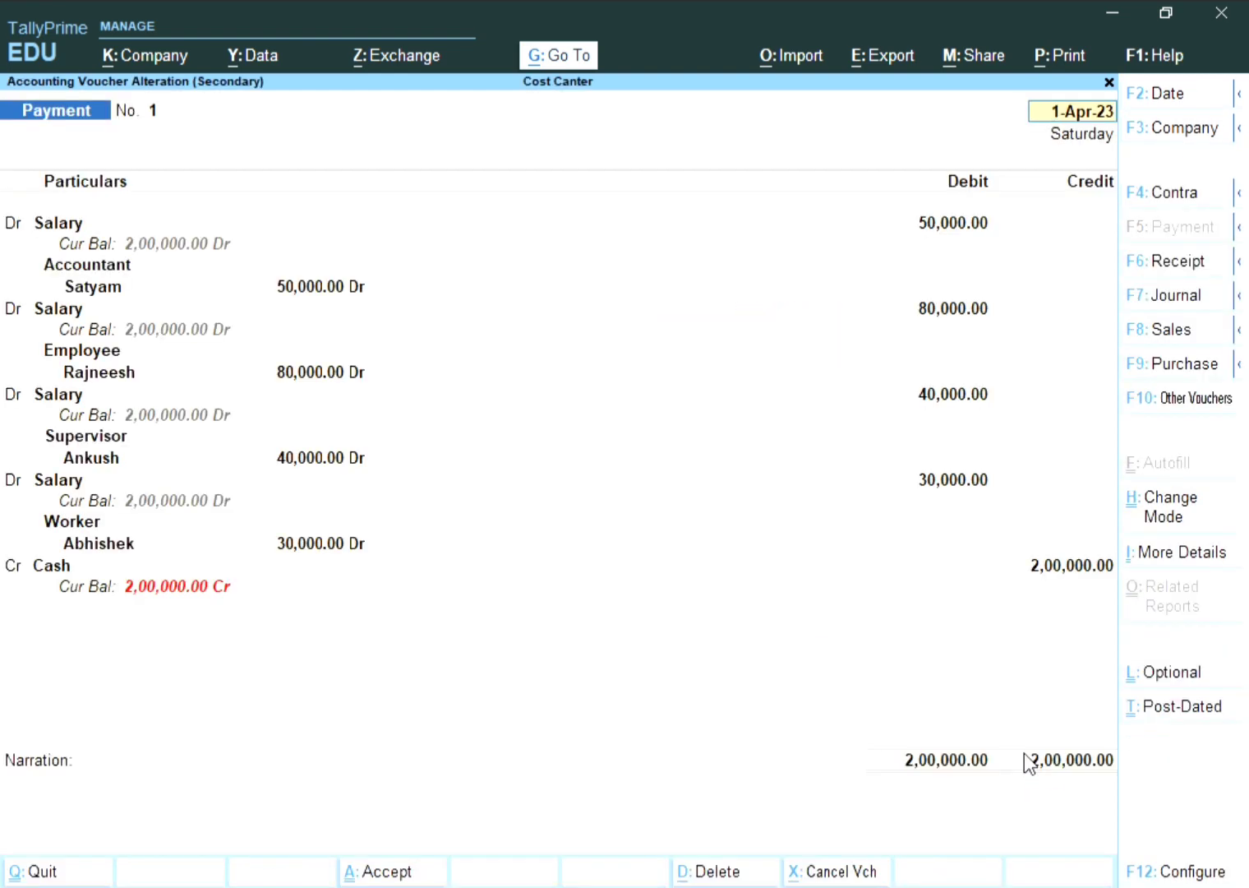
pyautogui.hotkey('alt', 'p')
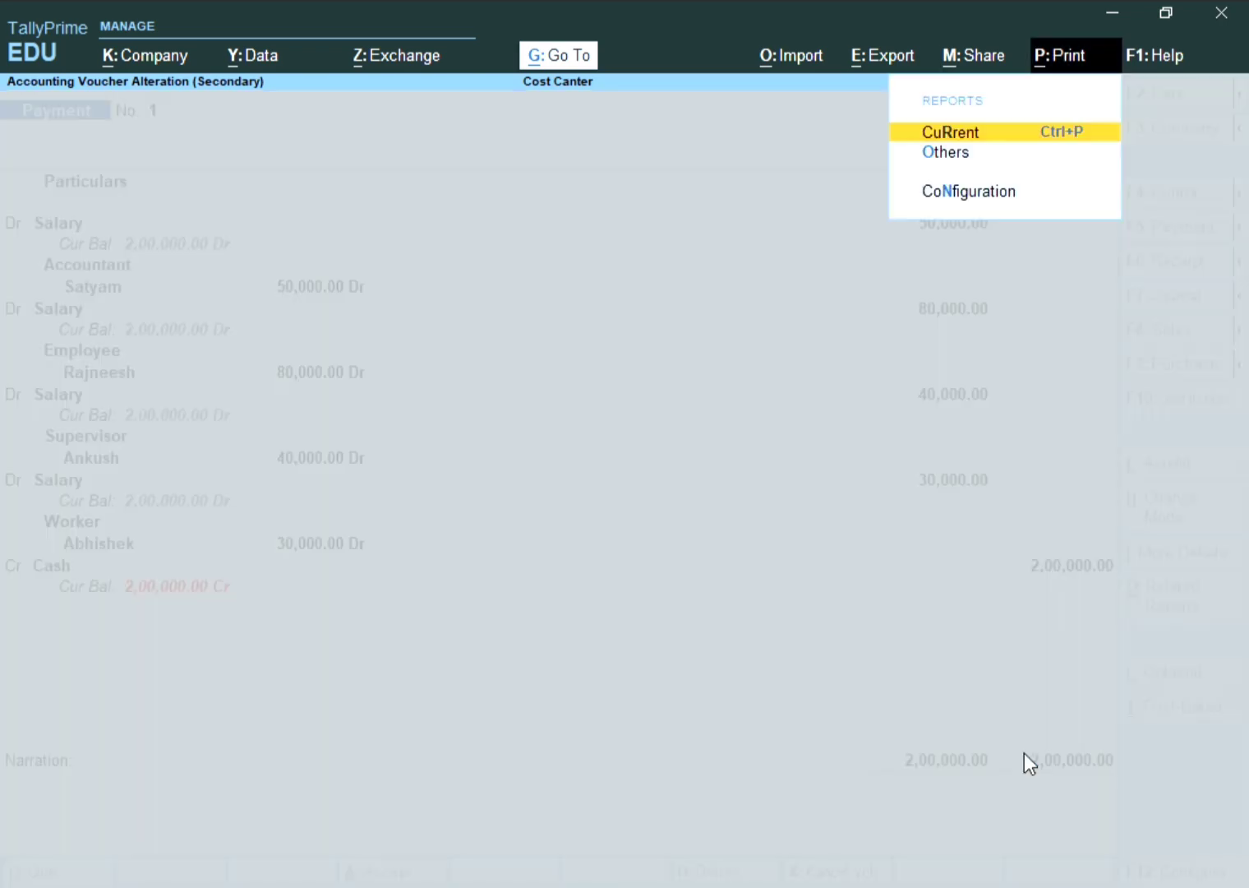
pyautogui.press('Return')
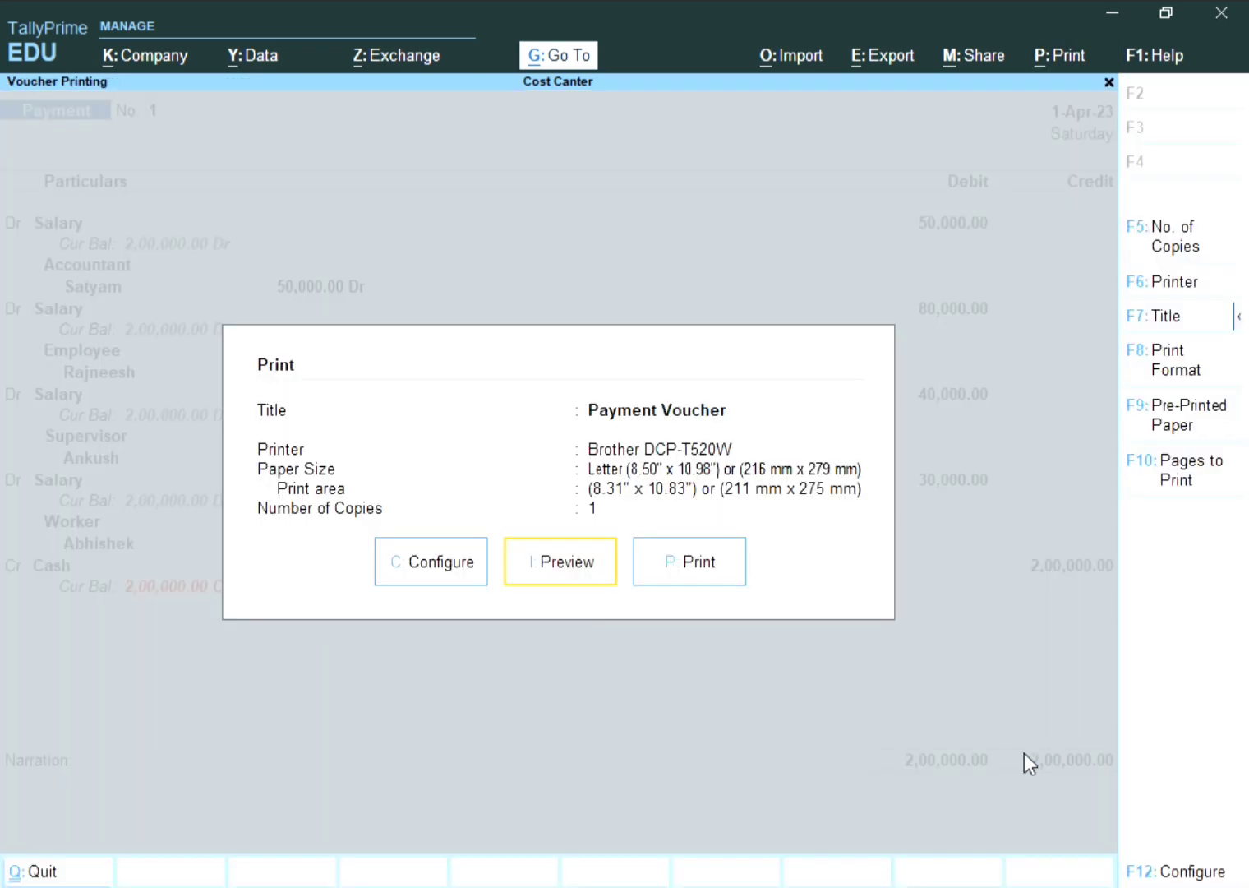
pyautogui.press('i')
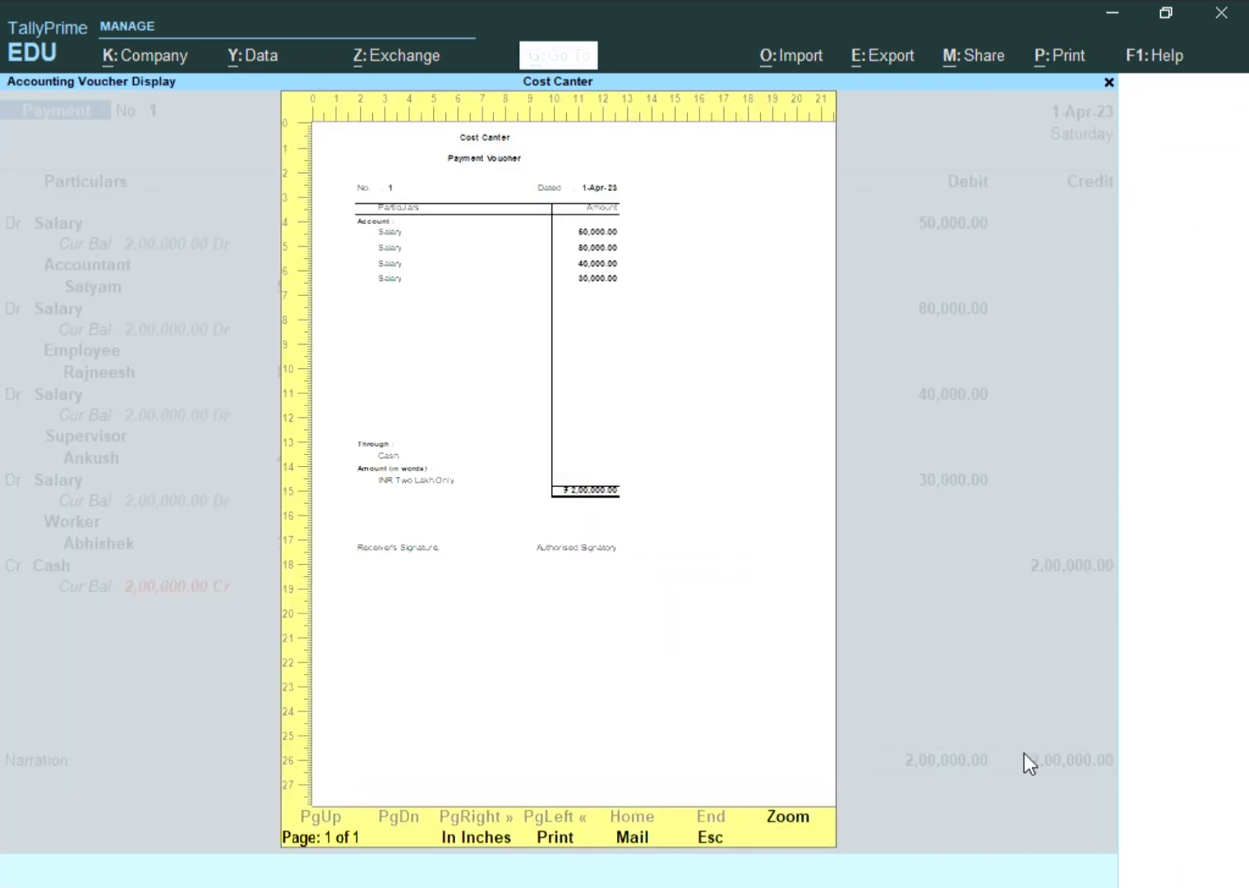
pyautogui.click(787, 818)
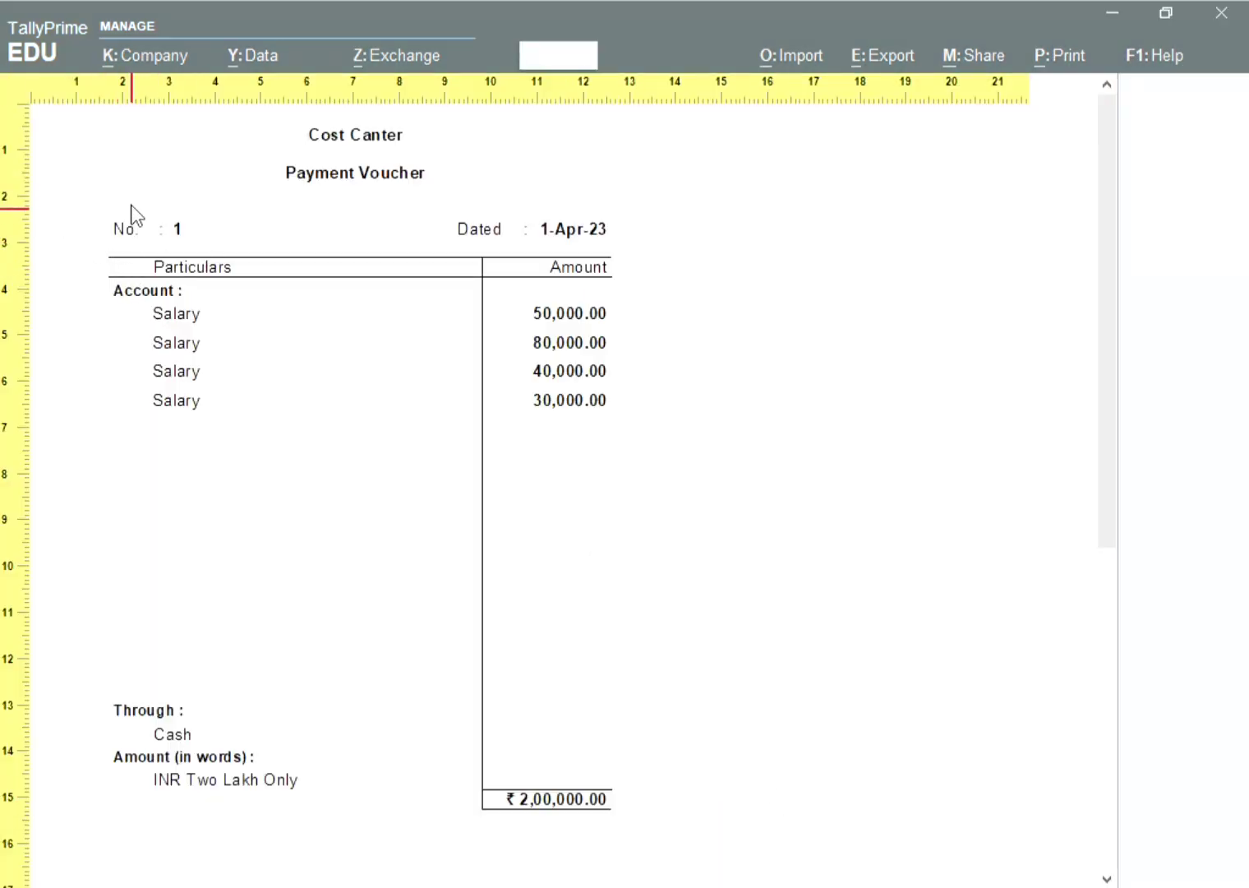